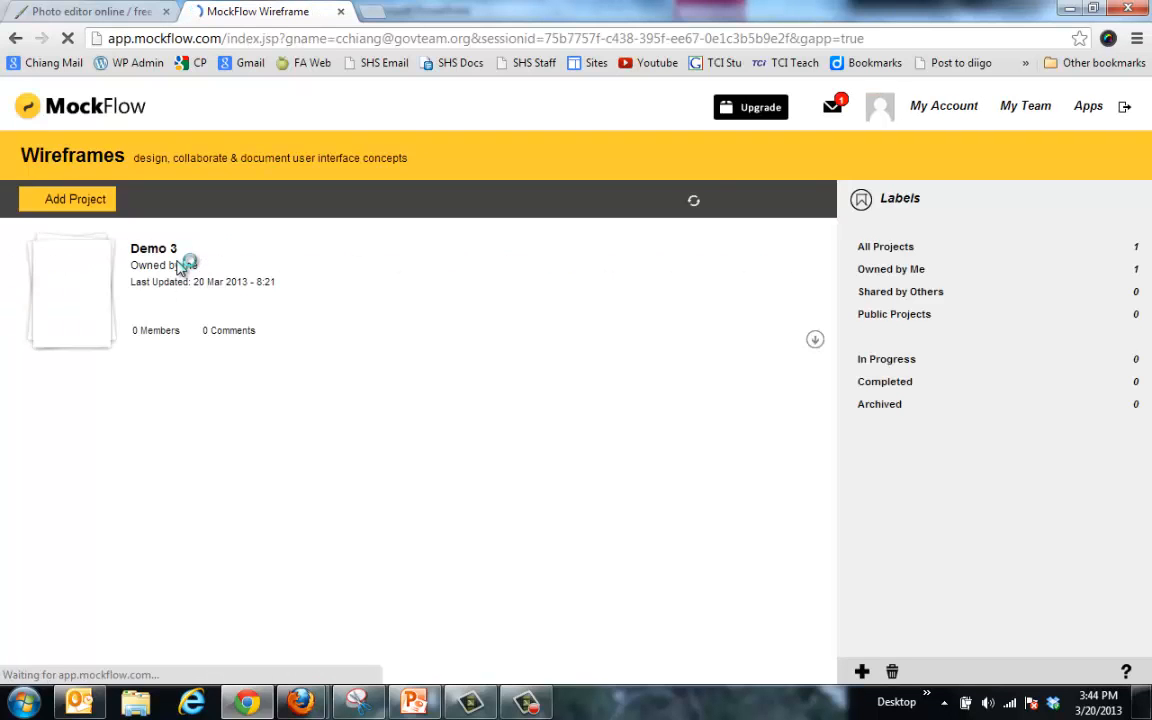
Step: Permanently delete the Demo 3 project from the project list
click(815, 342)
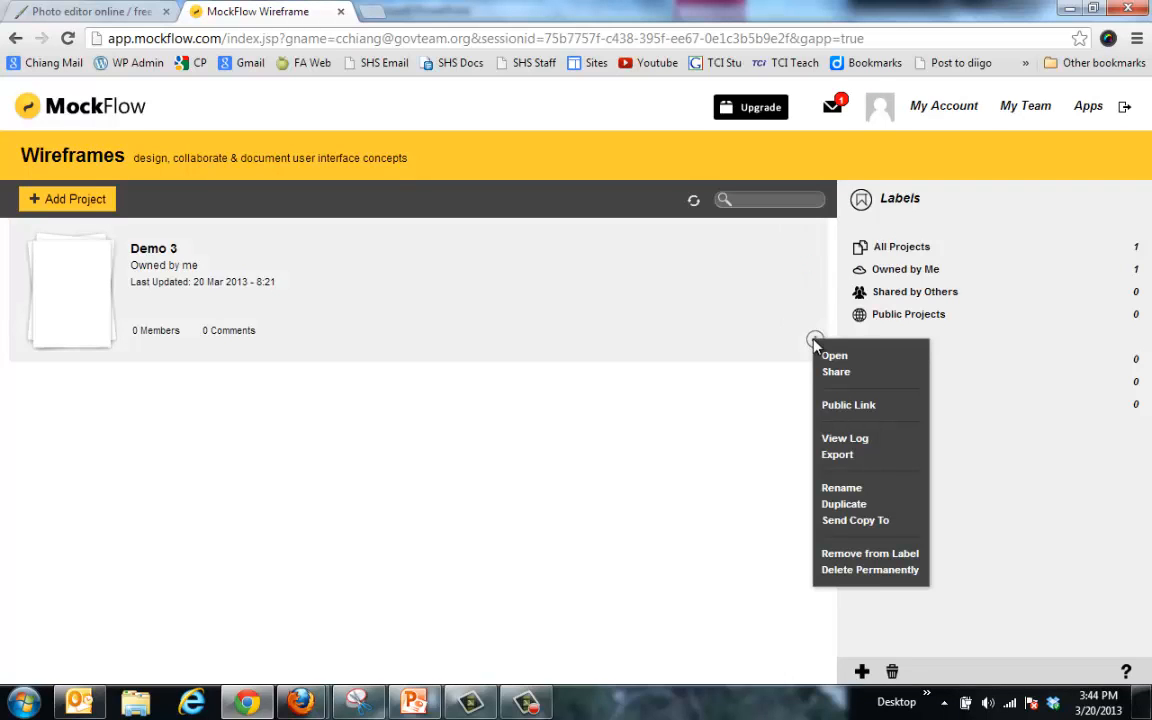
click(872, 571)
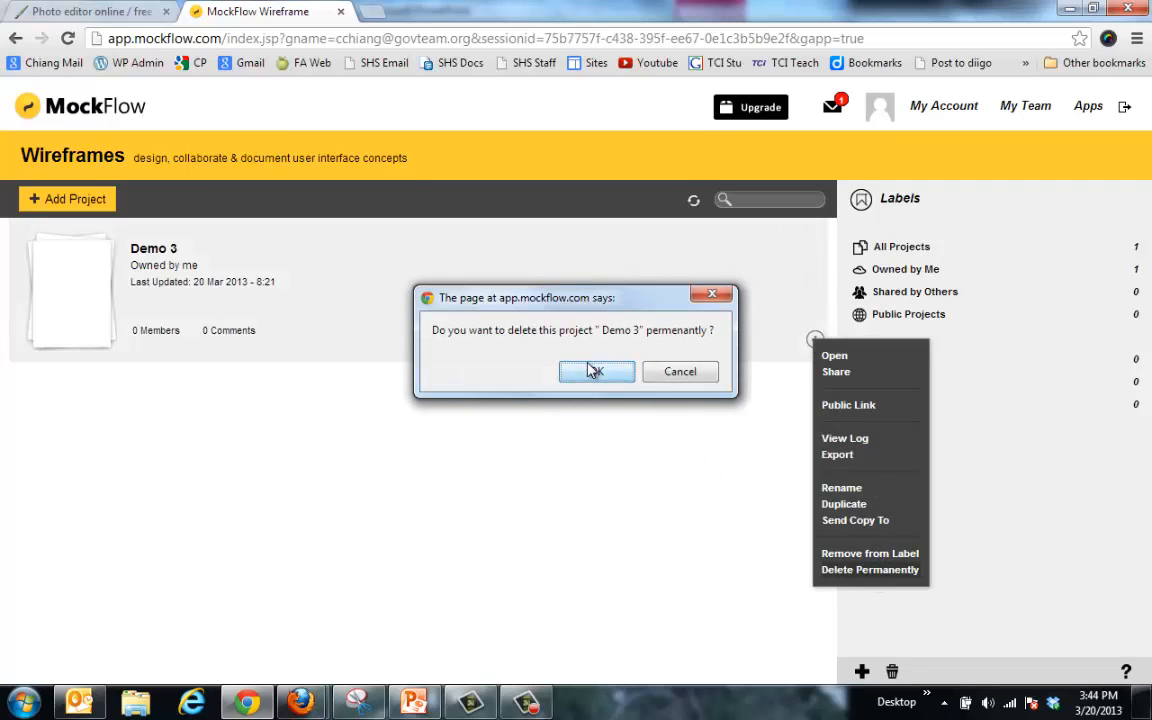
click(593, 371)
click(598, 391)
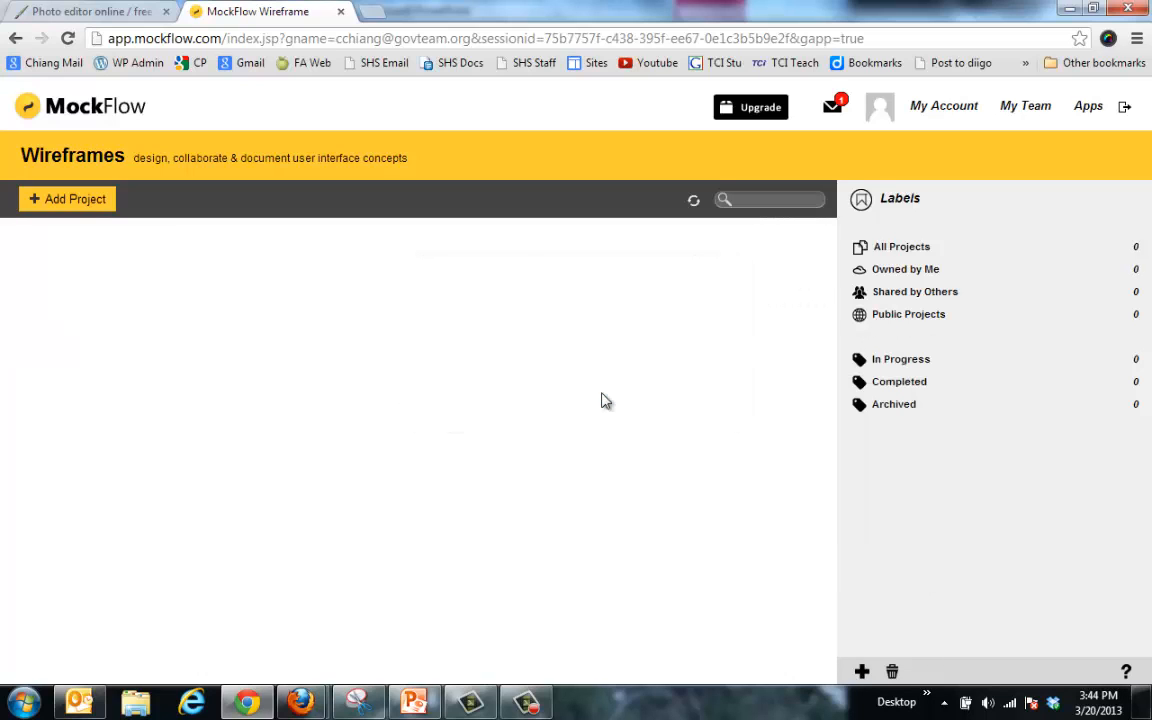
Step: Create a new Android App wireframe project named Test and open it
click(72, 205)
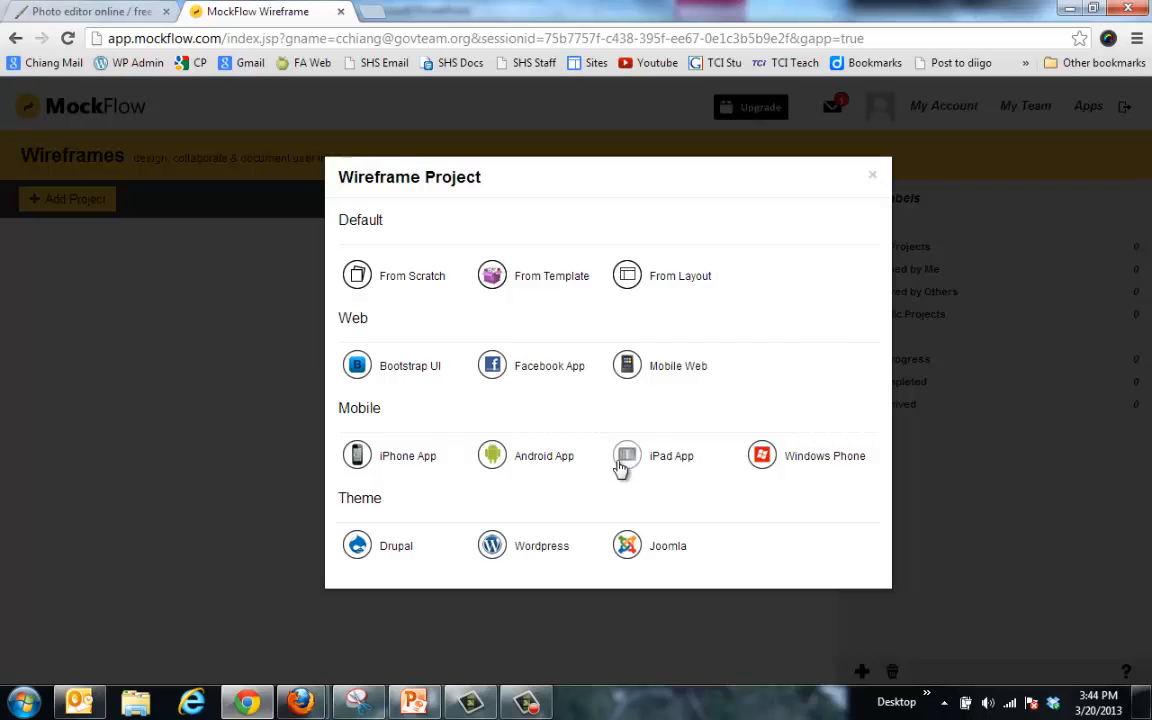
click(503, 461)
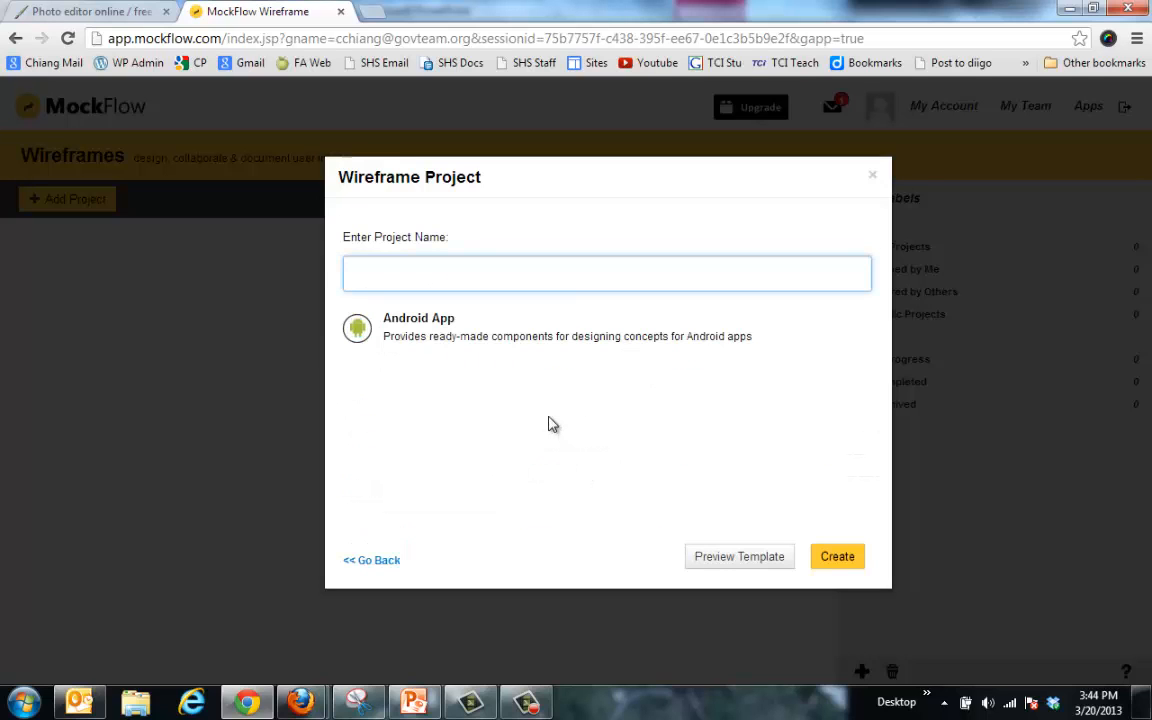
text(Test)
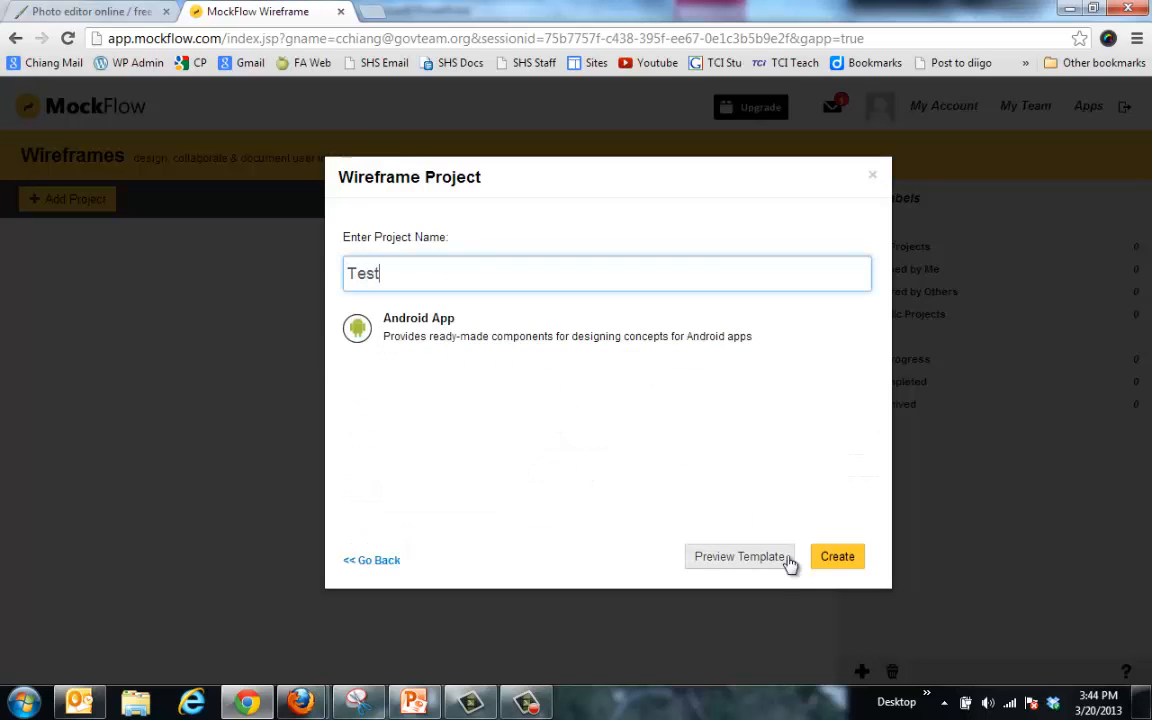
click(838, 558)
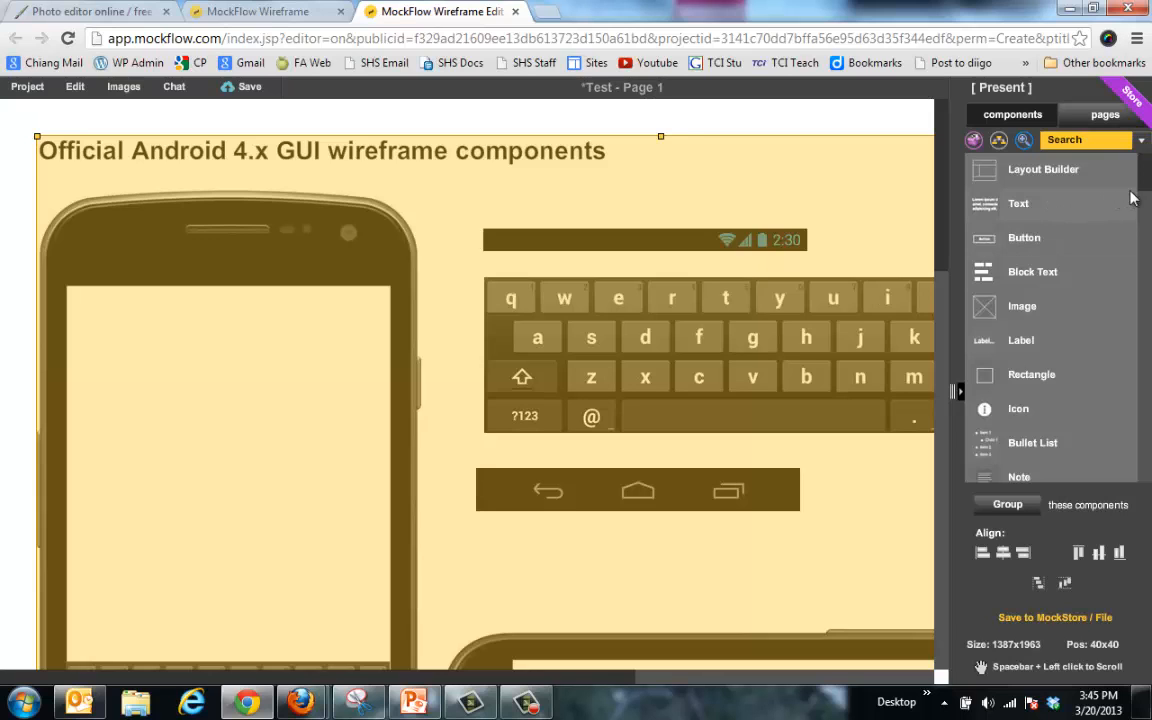
Step: Add a RadioButton Group to the phone screen and resize the keyboard image to 357x125
drag(1146, 188, 1122, 478)
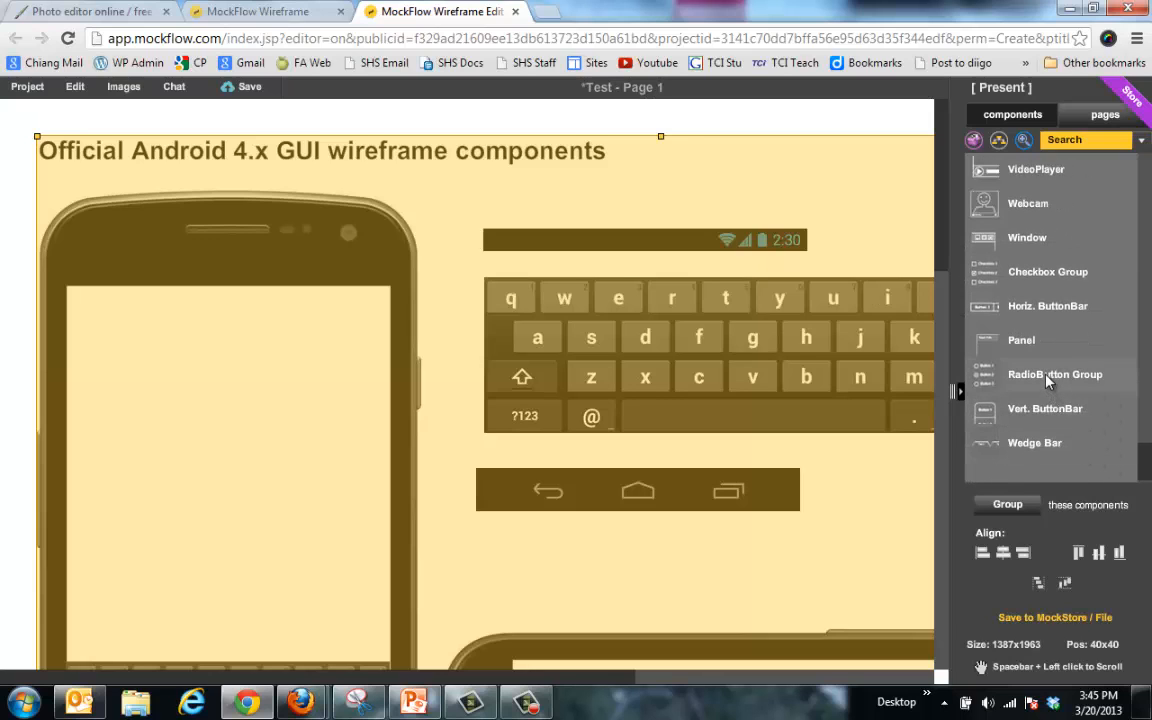
drag(1047, 381, 200, 427)
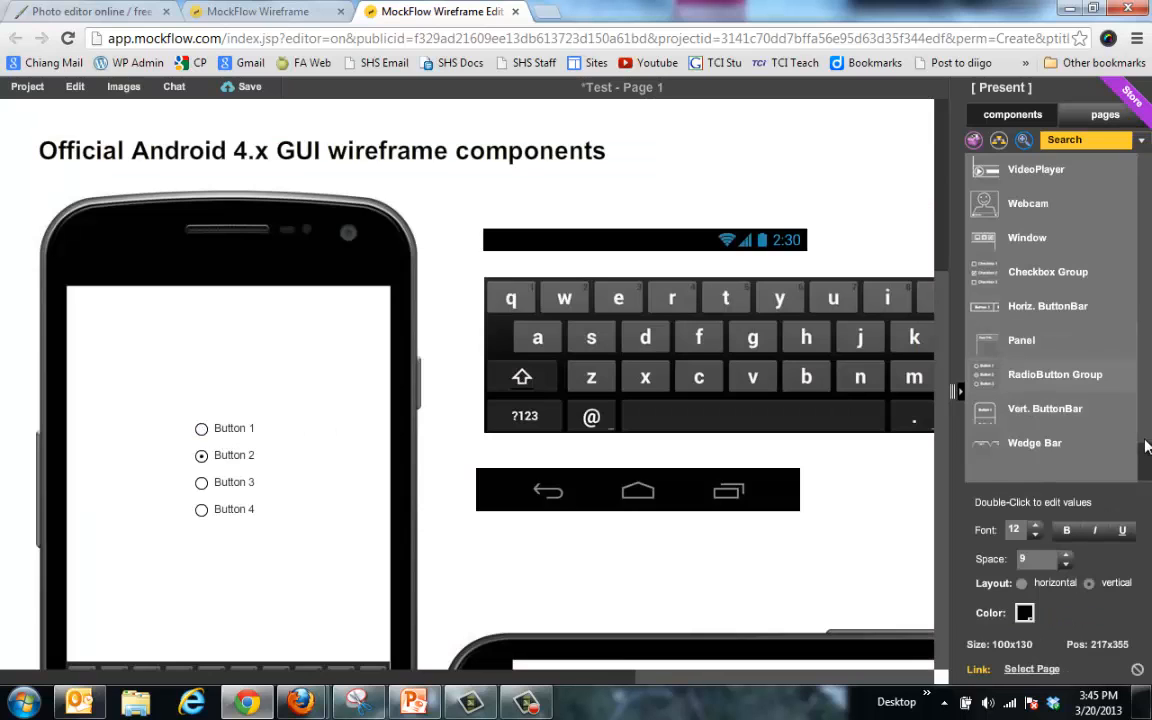
drag(1147, 447, 1147, 168)
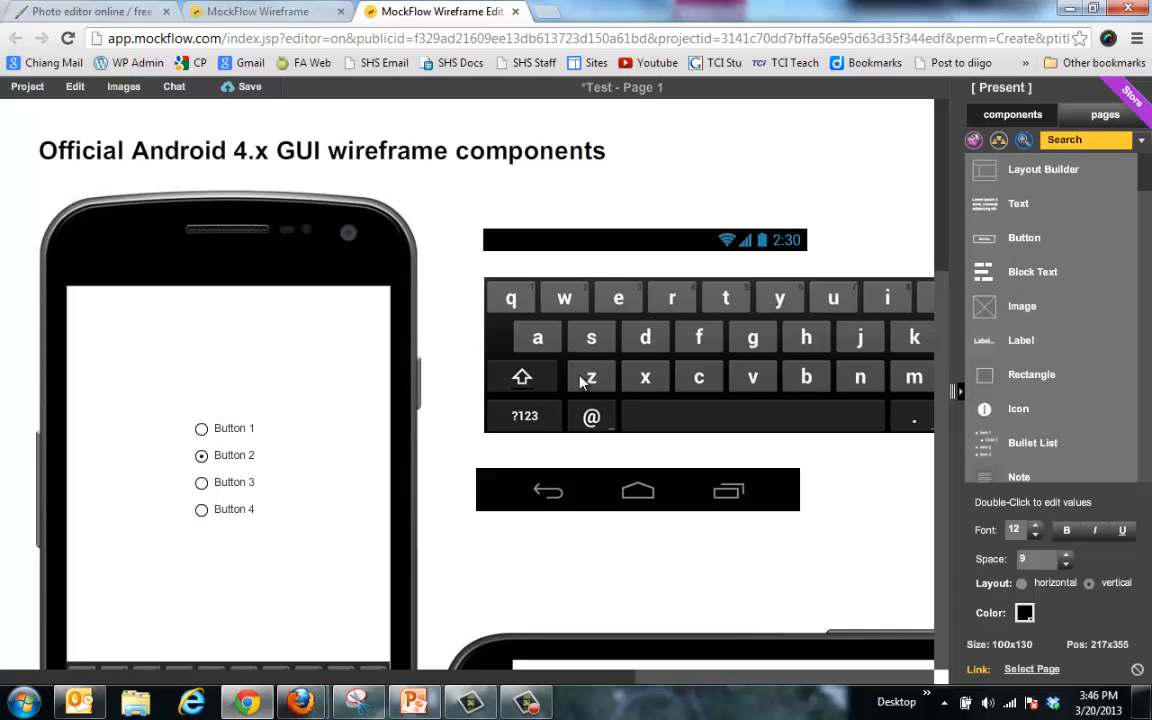
drag(663, 355, 249, 393)
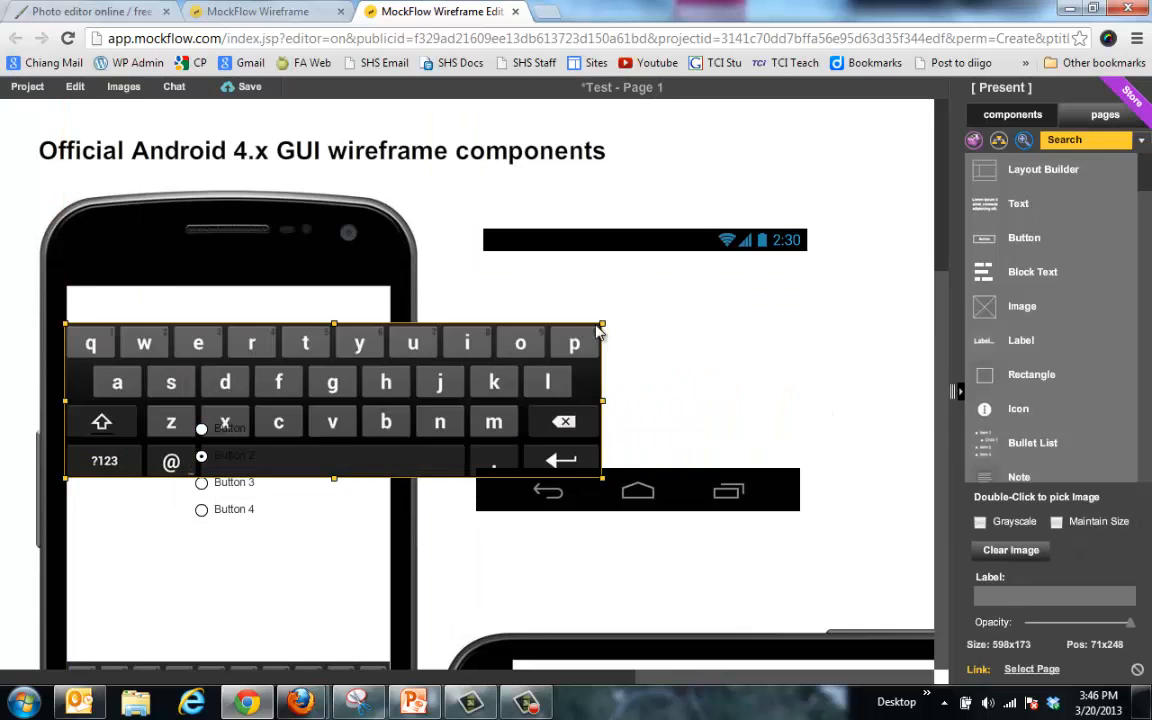
drag(601, 325, 818, 322)
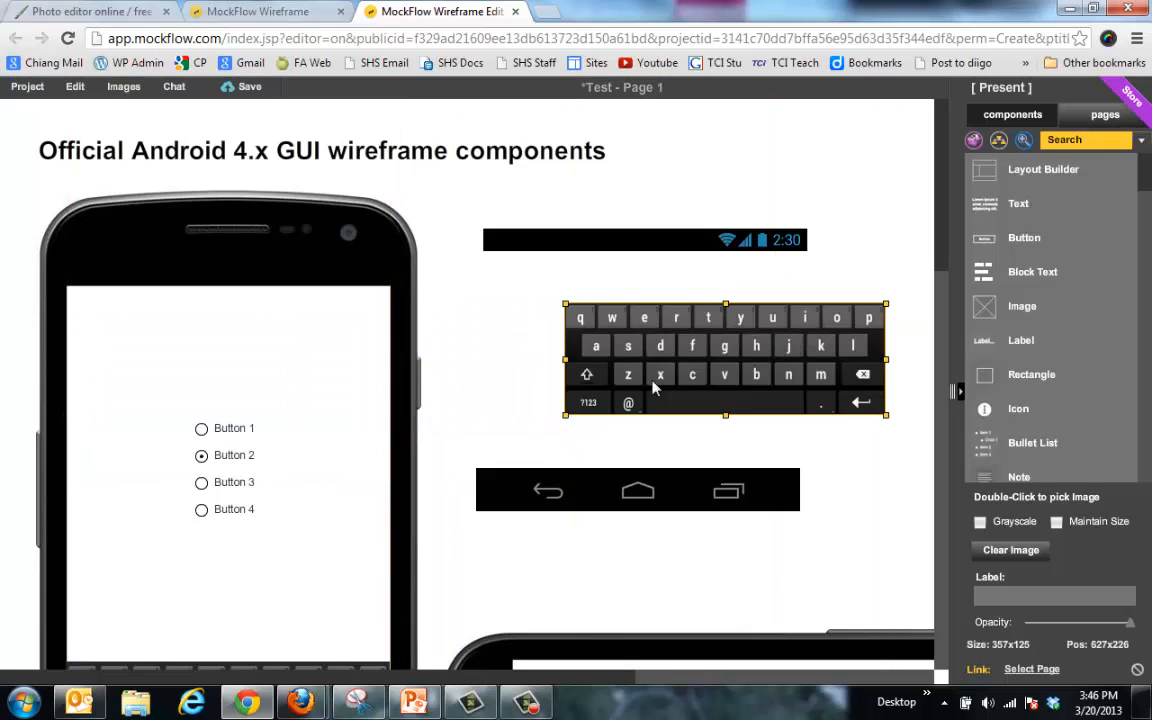
scroll(547, 411, down, 3)
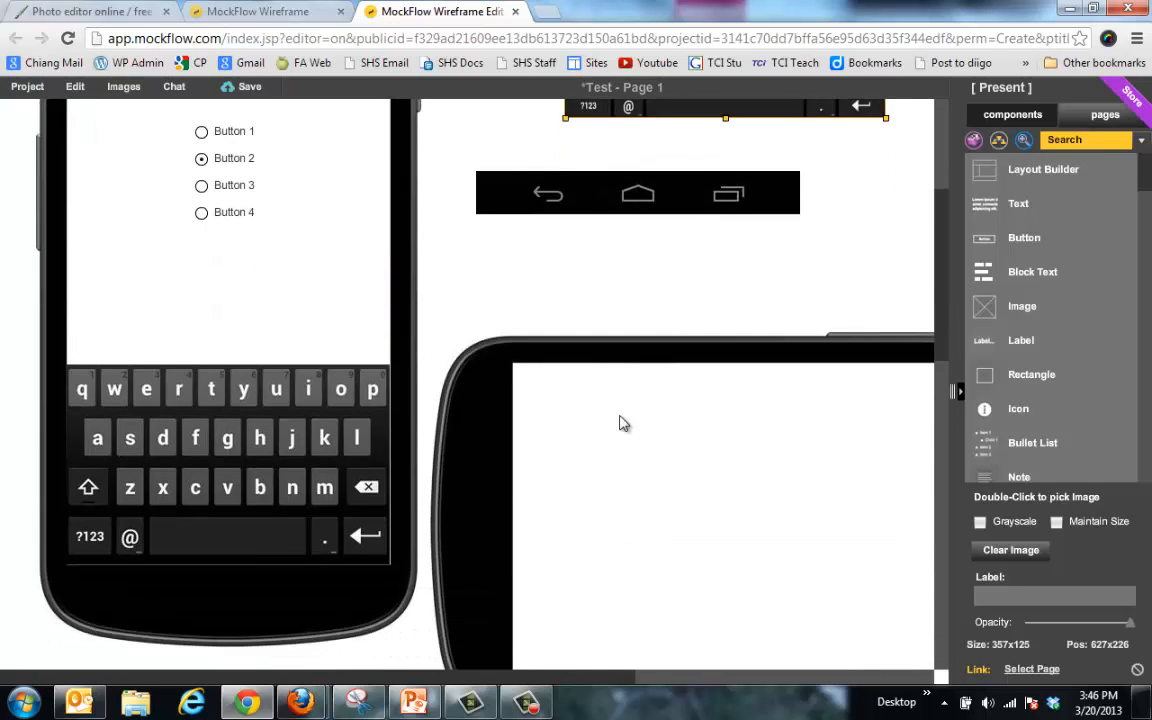
Step: Add the play-button icon to the page beneath the tab controls
scroll(620, 423, down, 3)
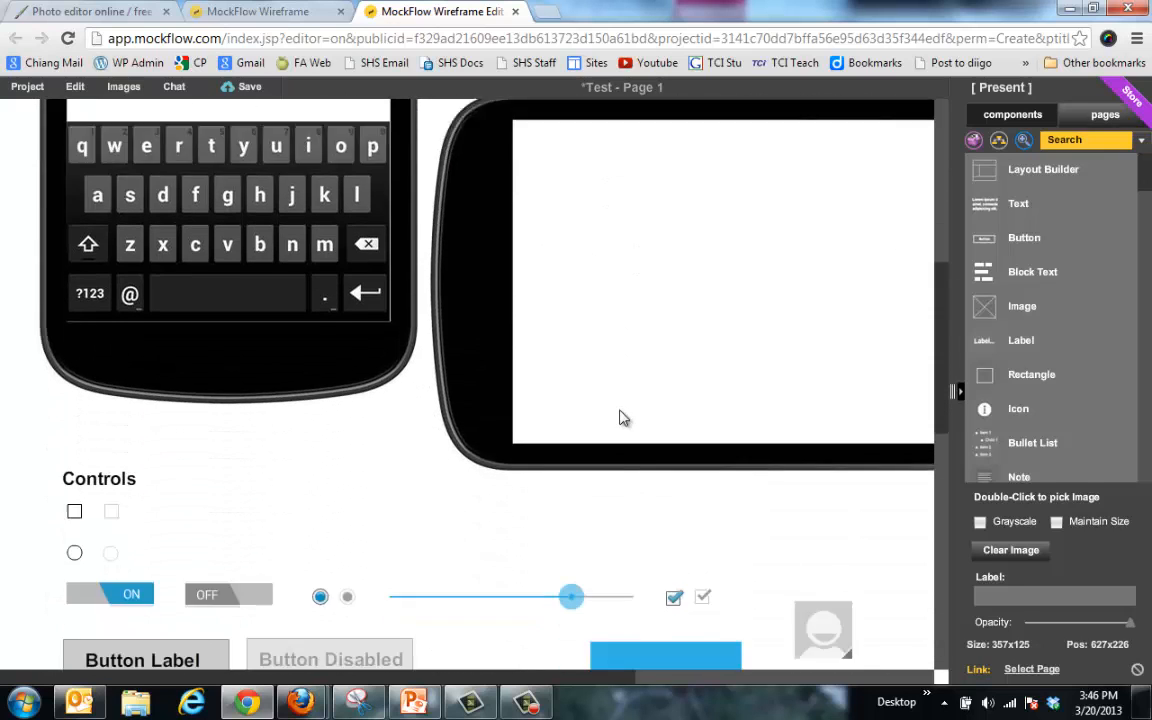
scroll(620, 418, down, 5)
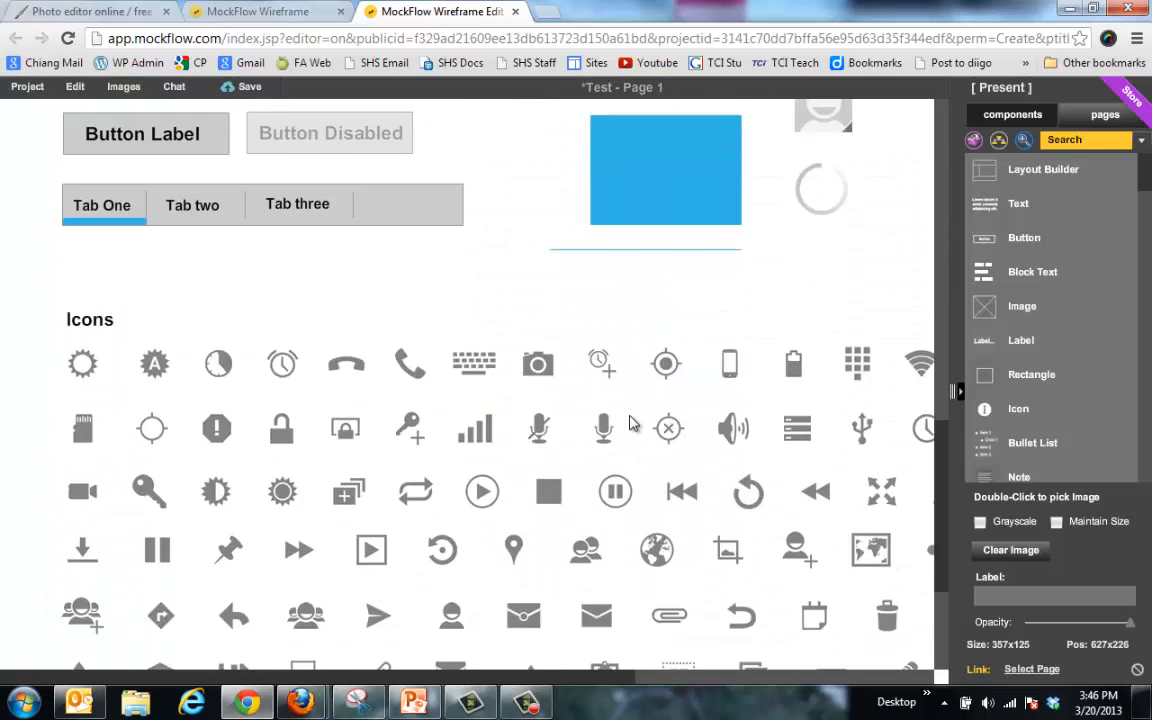
scroll(630, 423, down, 3)
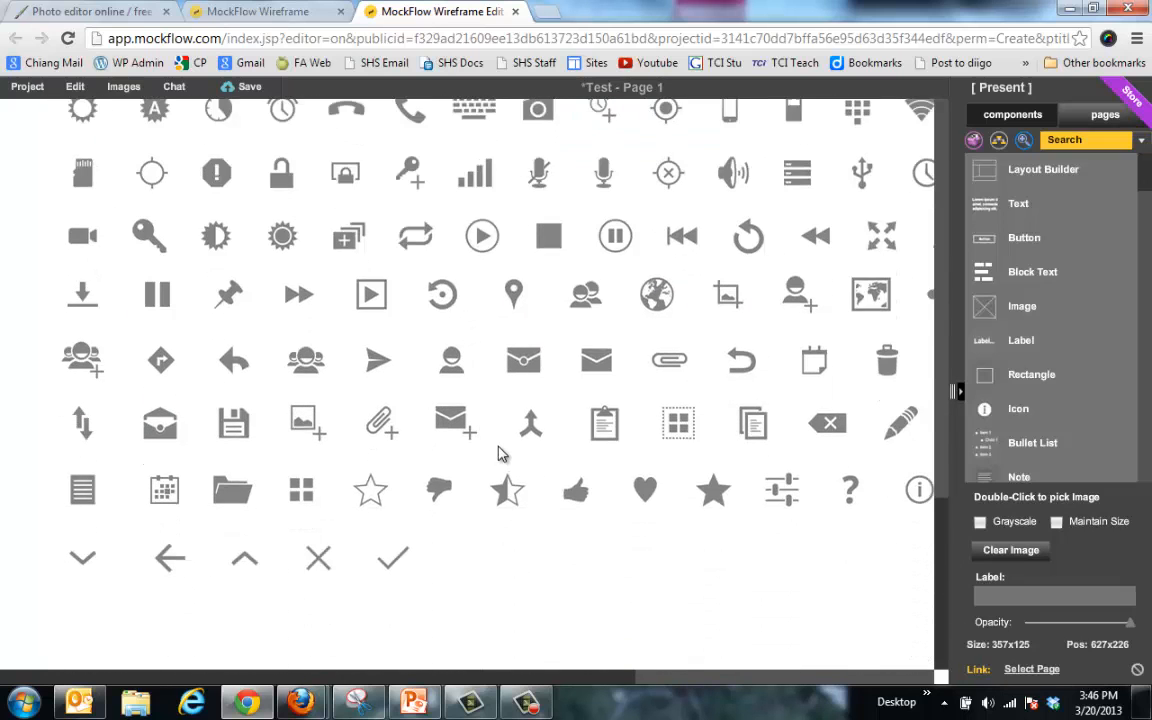
scroll(500, 453, up, 2)
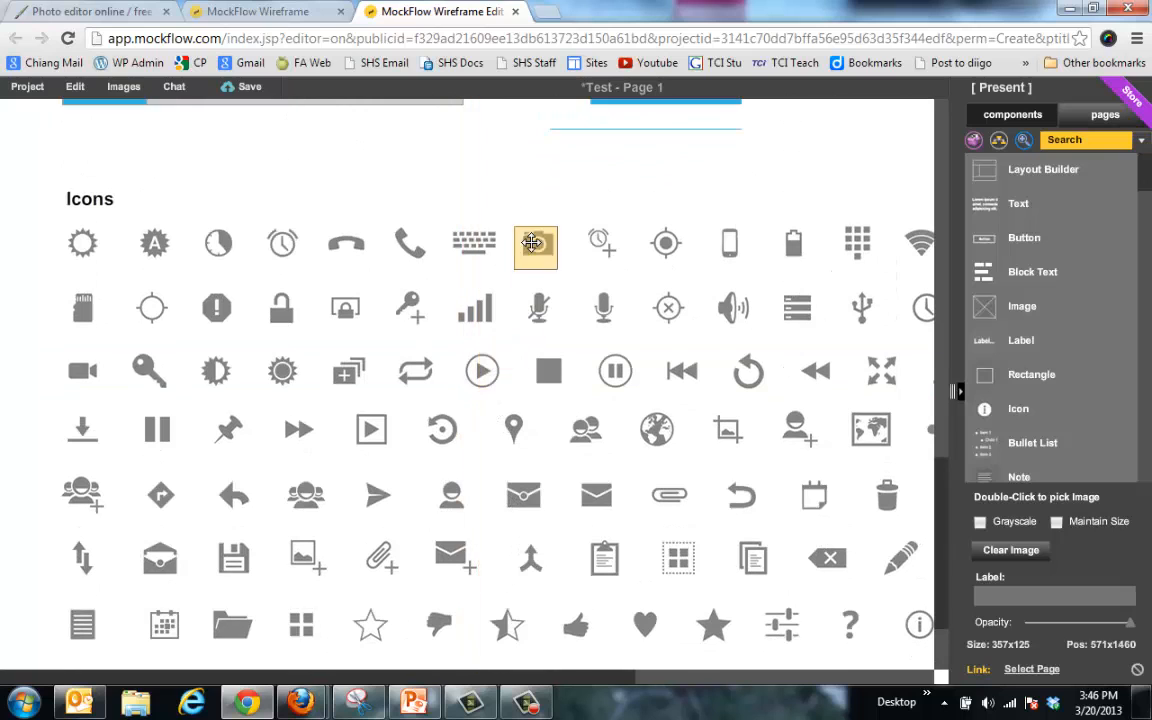
drag(532, 243, 512, 157)
scroll(476, 262, up, 3)
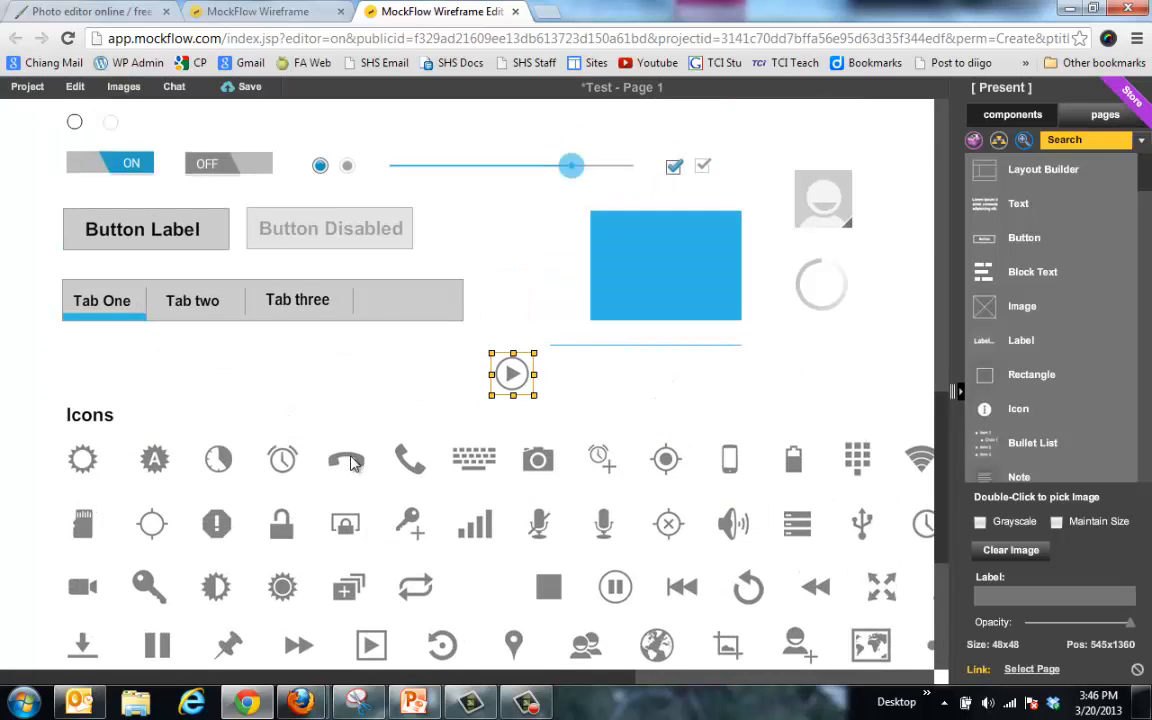
scroll(355, 347, up, 2)
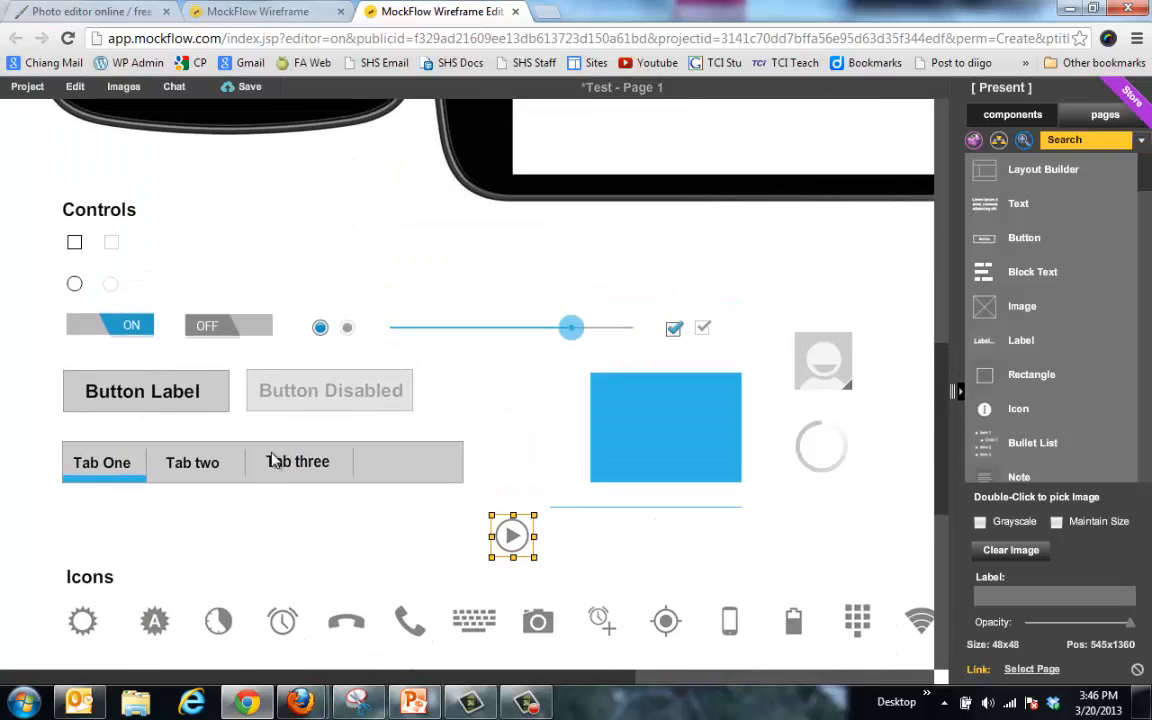
click(272, 460)
scroll(316, 463, up, 2)
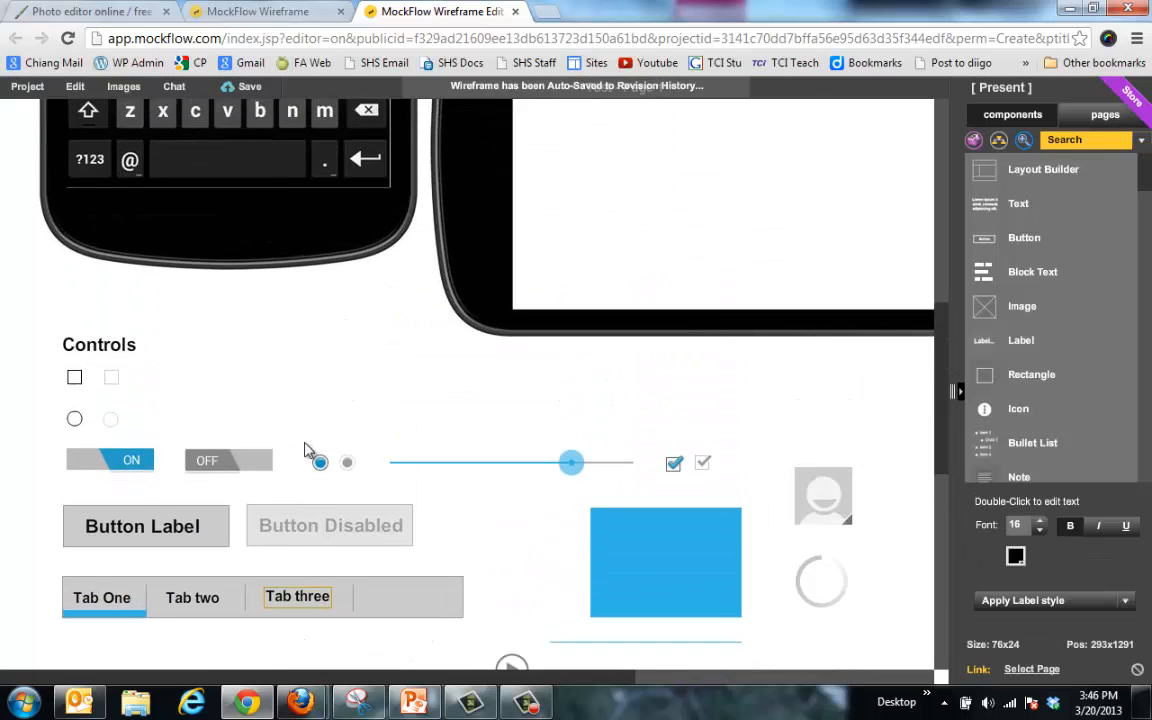
scroll(308, 450, up, 6)
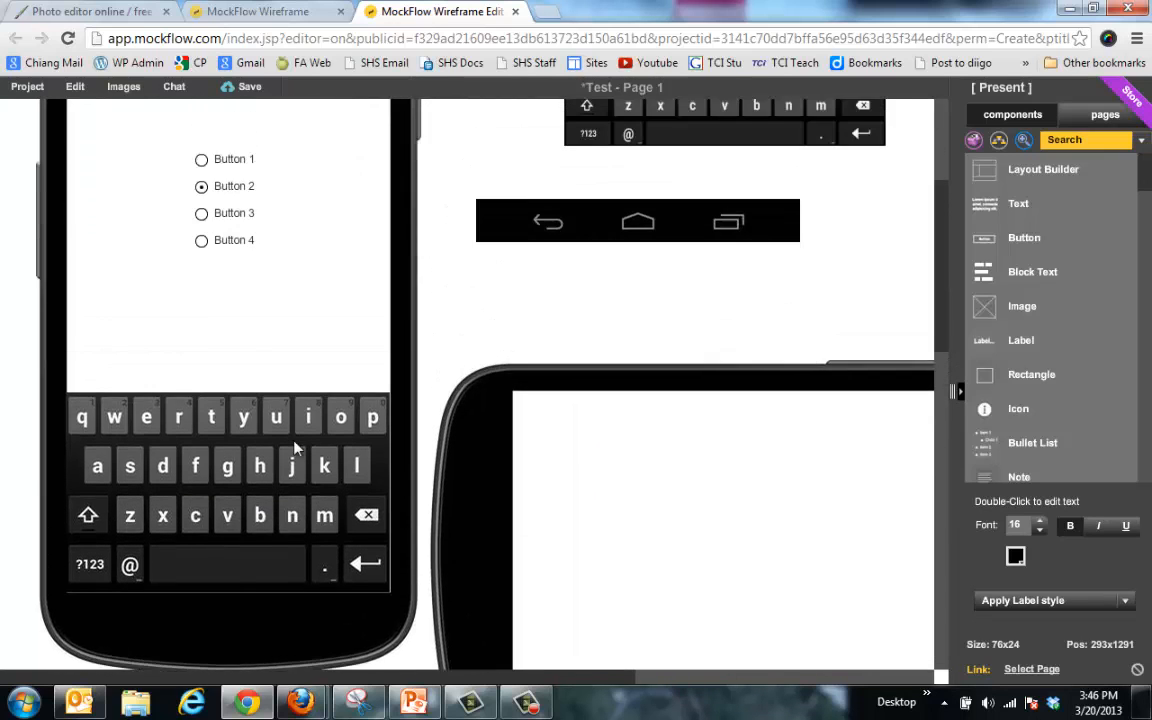
scroll(295, 447, up, 2)
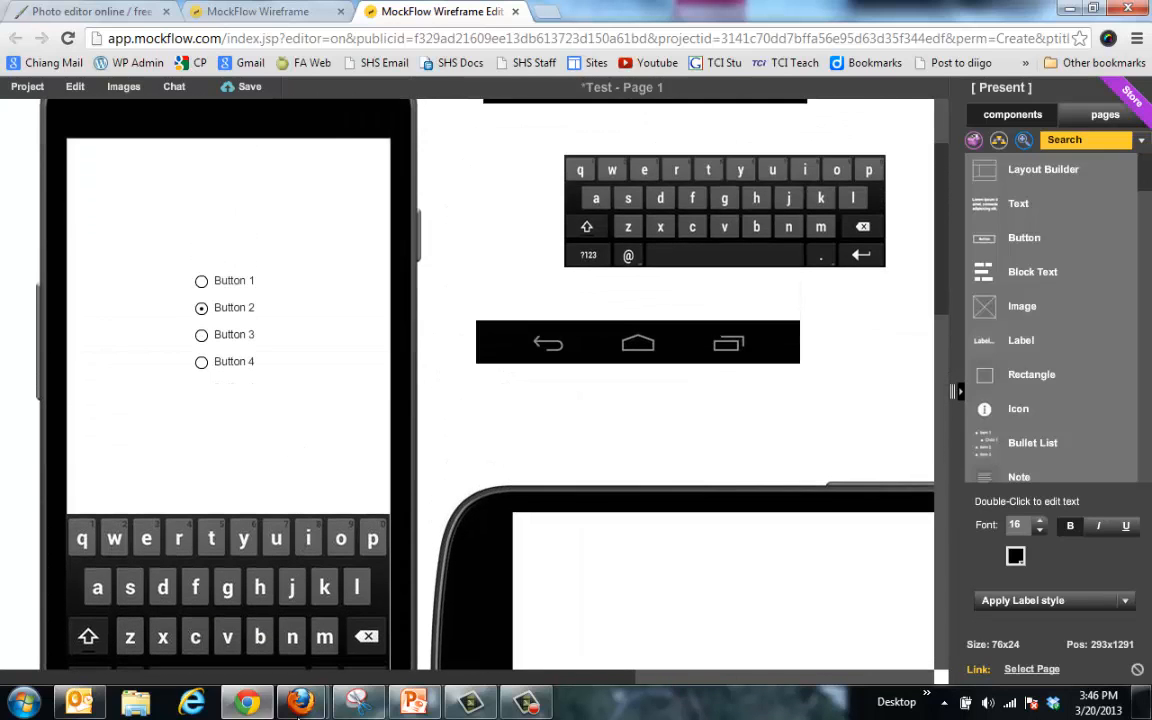
Step: Capture the phone screen down to its keyboard with Snipping Tool
click(357, 702)
click(340, 84)
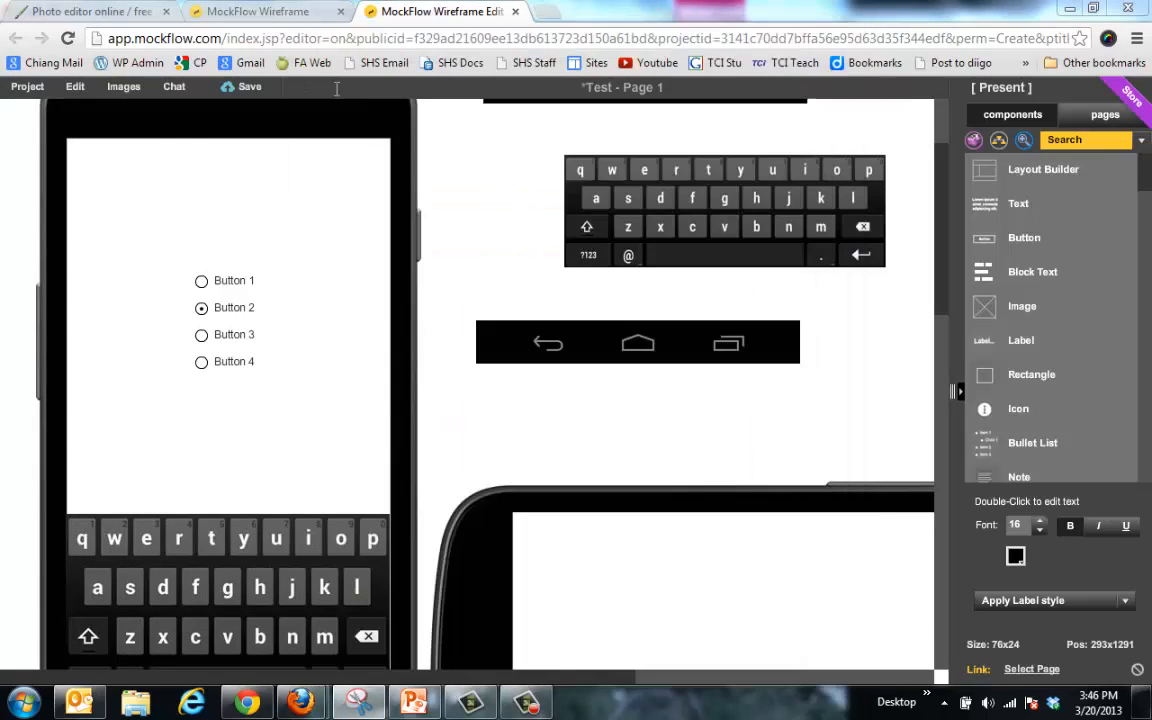
drag(70, 133, 398, 653)
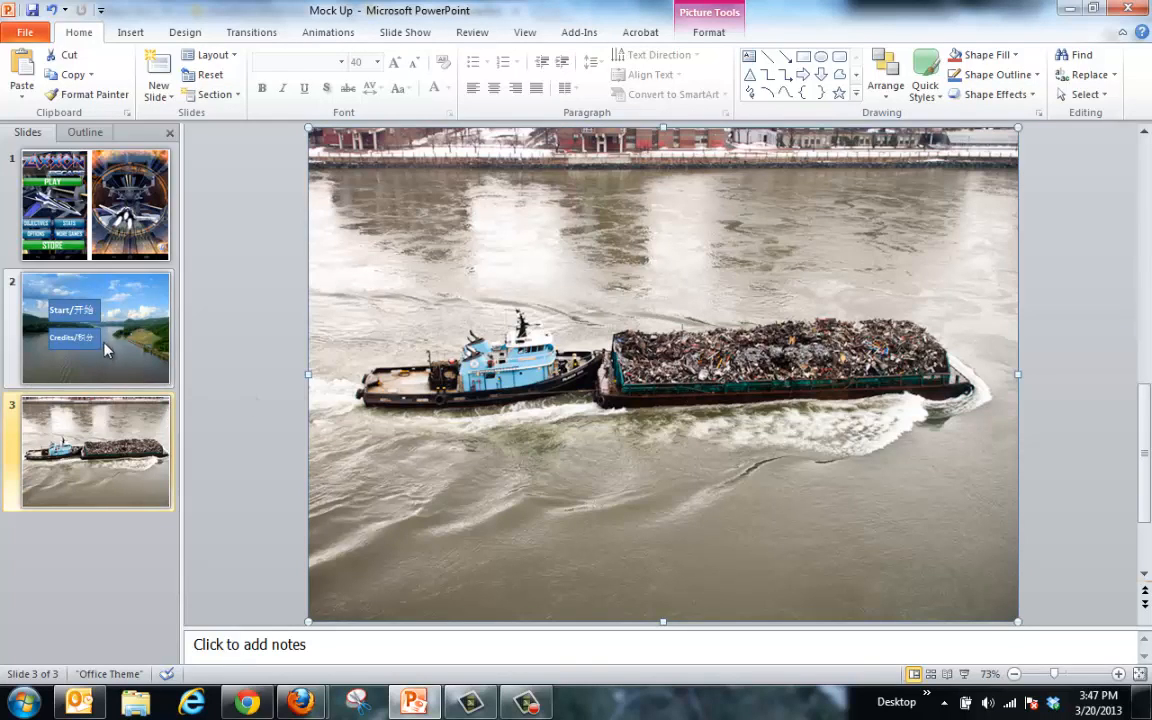
Step: Look at slide 2 of the Mock Up deck, then return to slide 3's barge photo
click(124, 316)
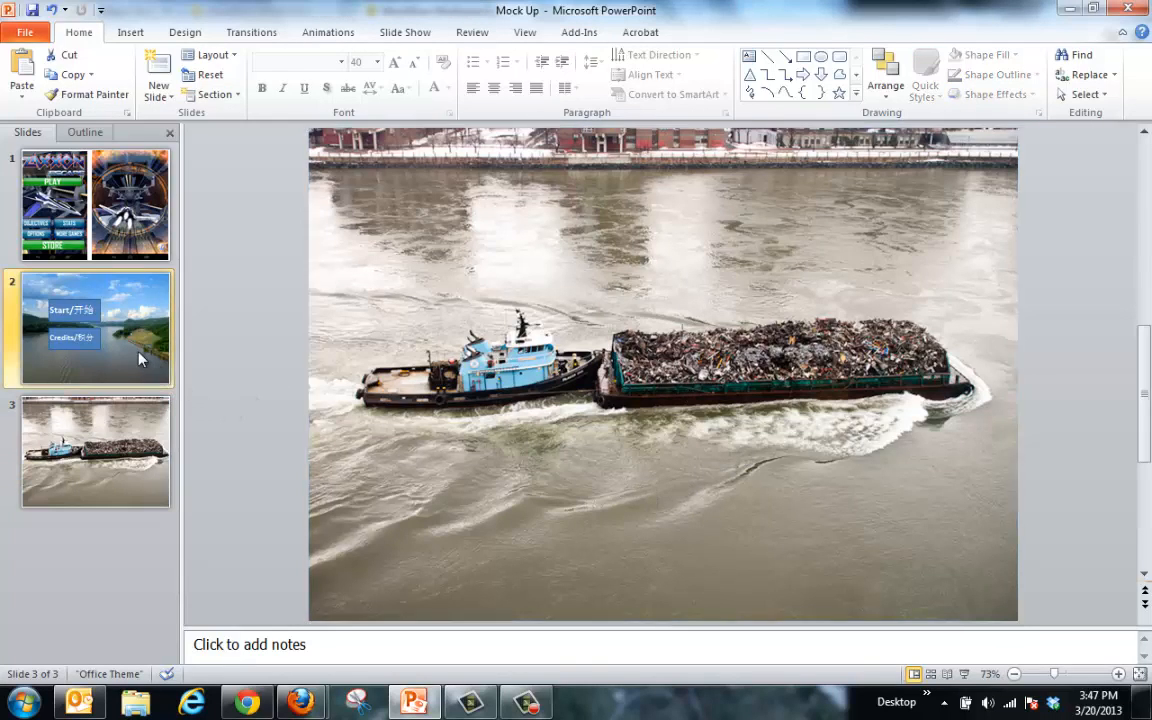
click(150, 440)
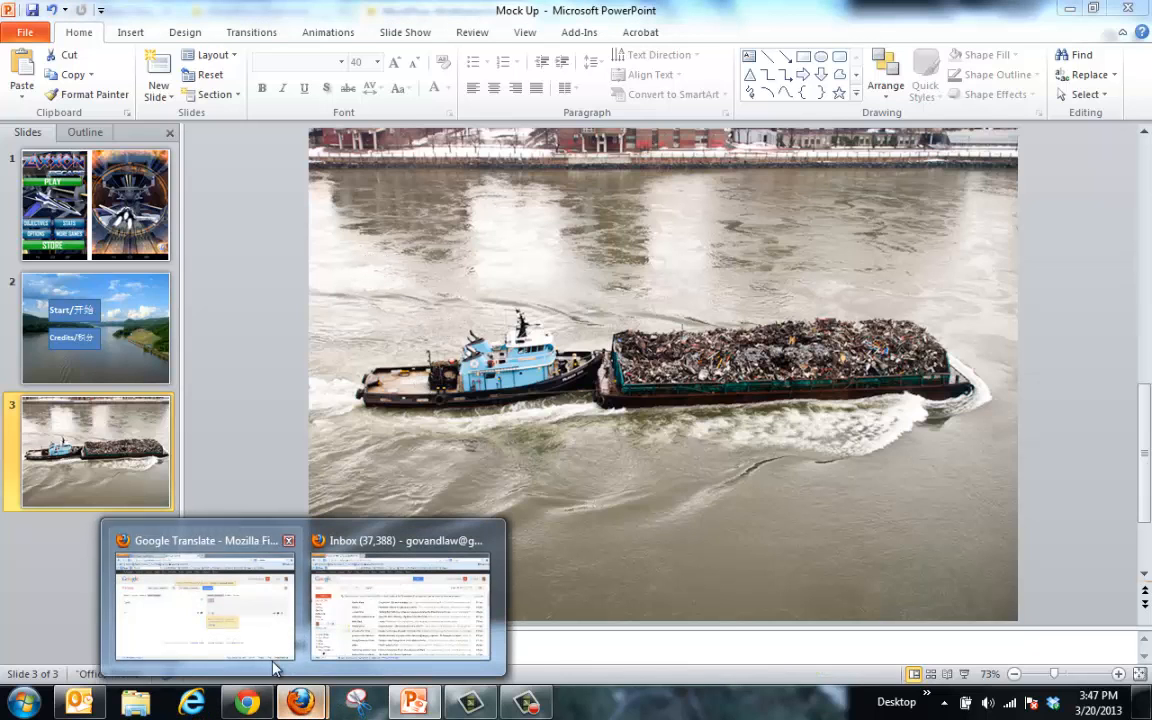
Step: Save the enlarged East River trash barge image from Google Images to the computer
click(248, 703)
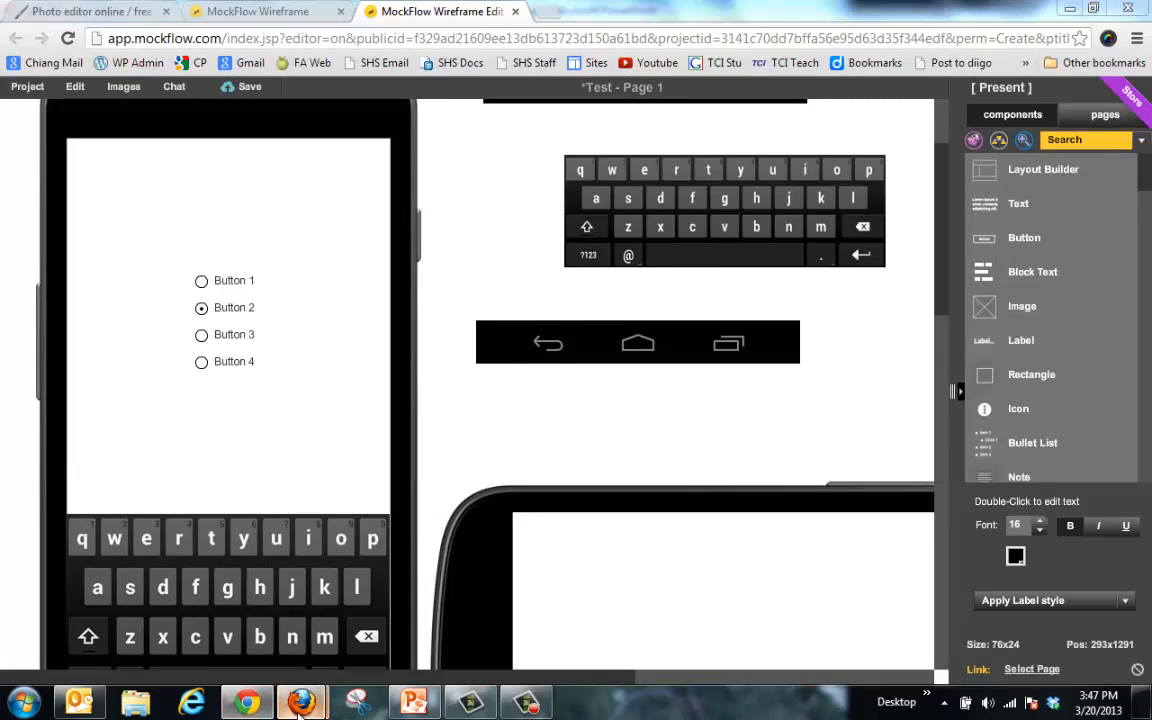
mouse_move(303, 707)
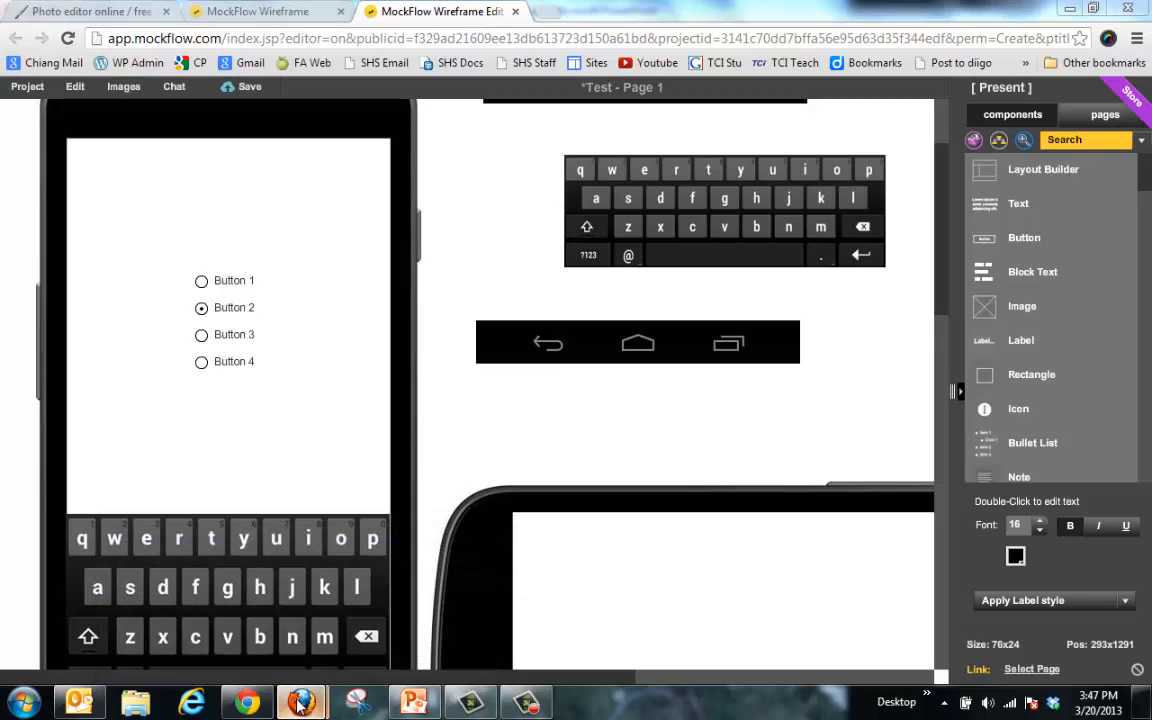
click(244, 625)
click(208, 14)
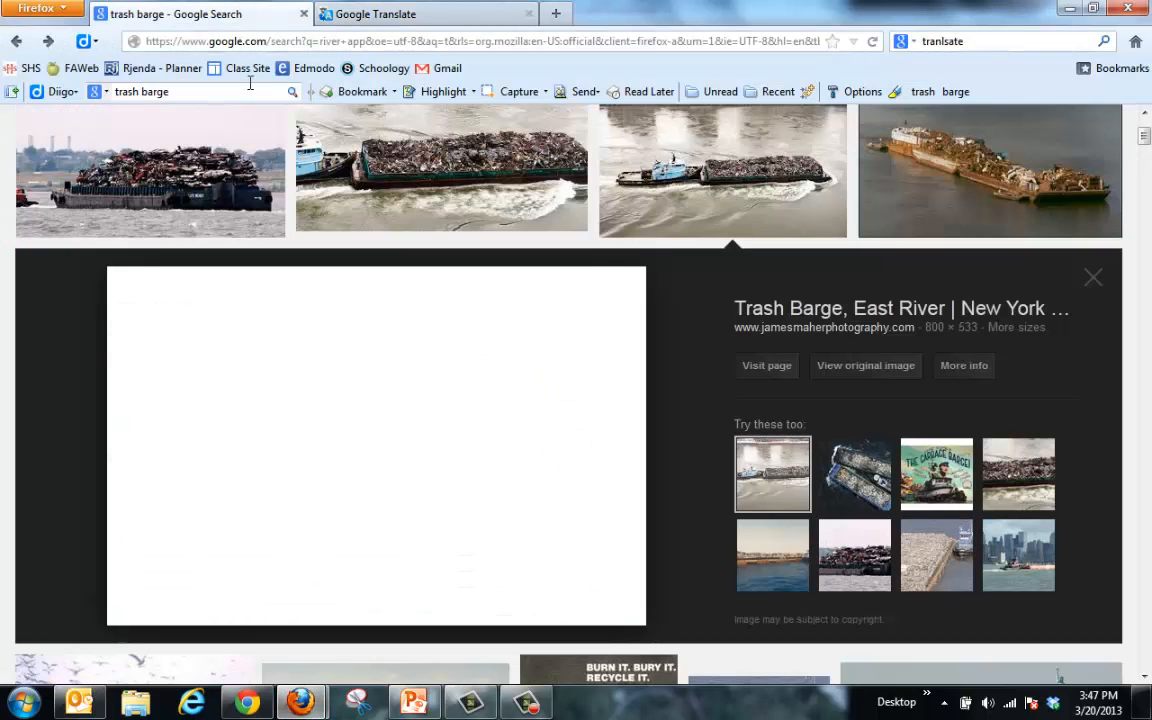
right_click(368, 390)
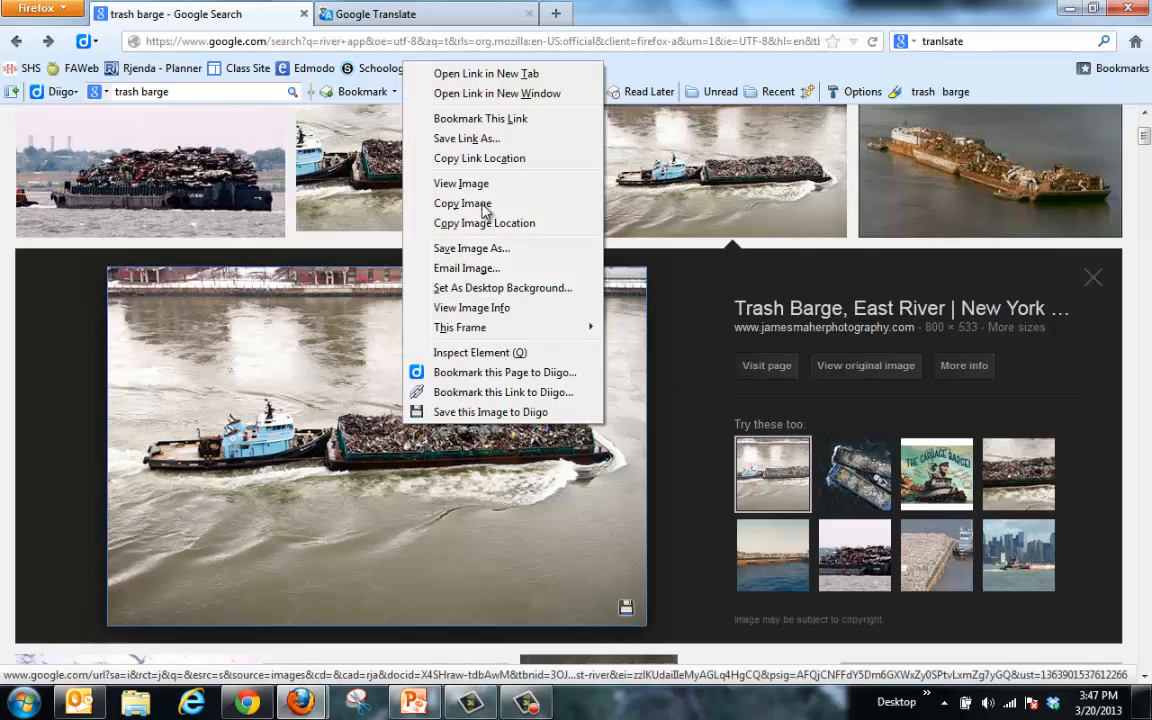
click(460, 203)
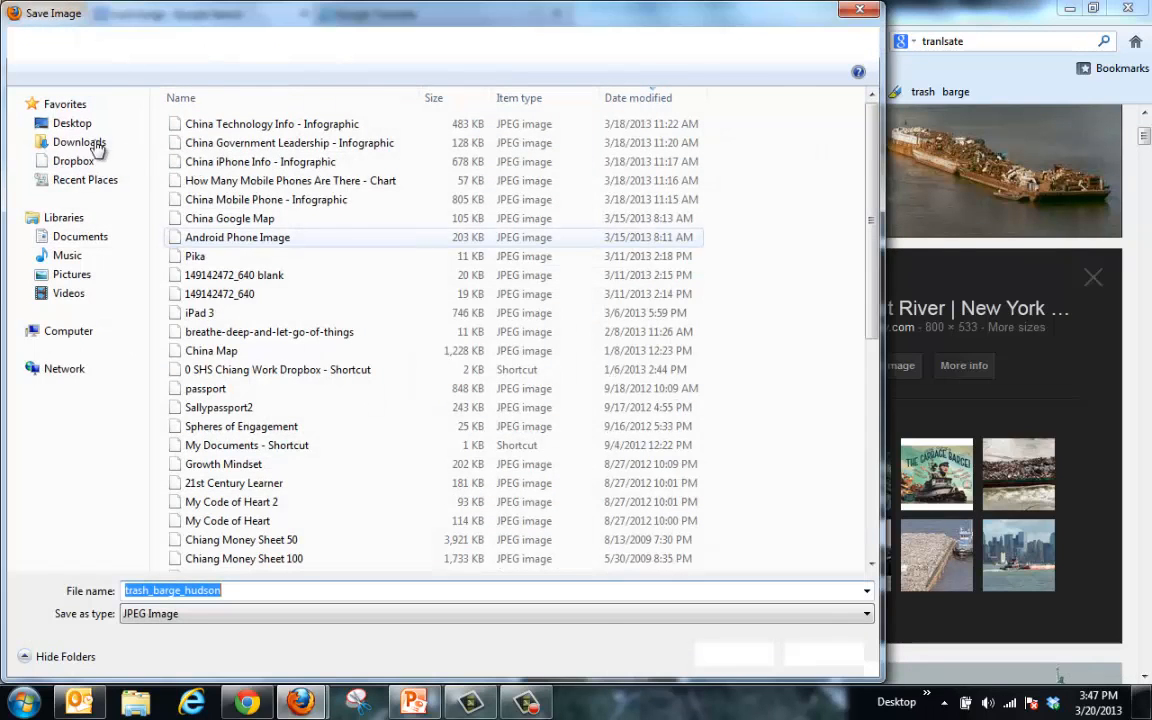
click(737, 654)
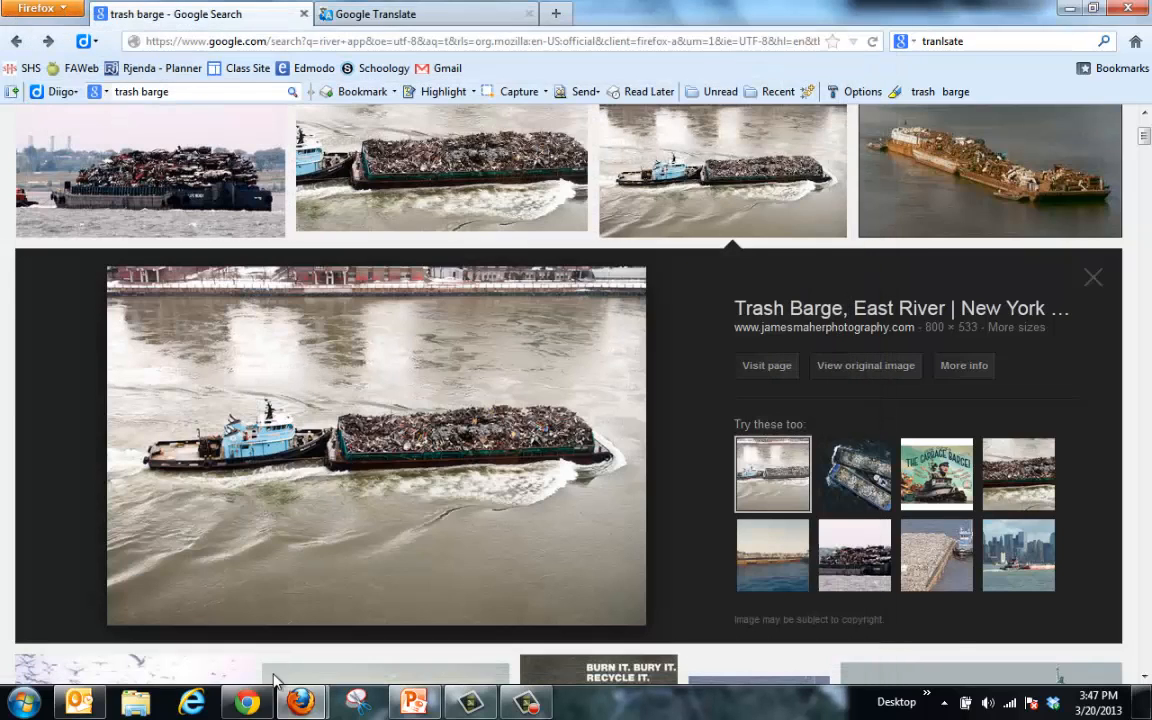
click(248, 704)
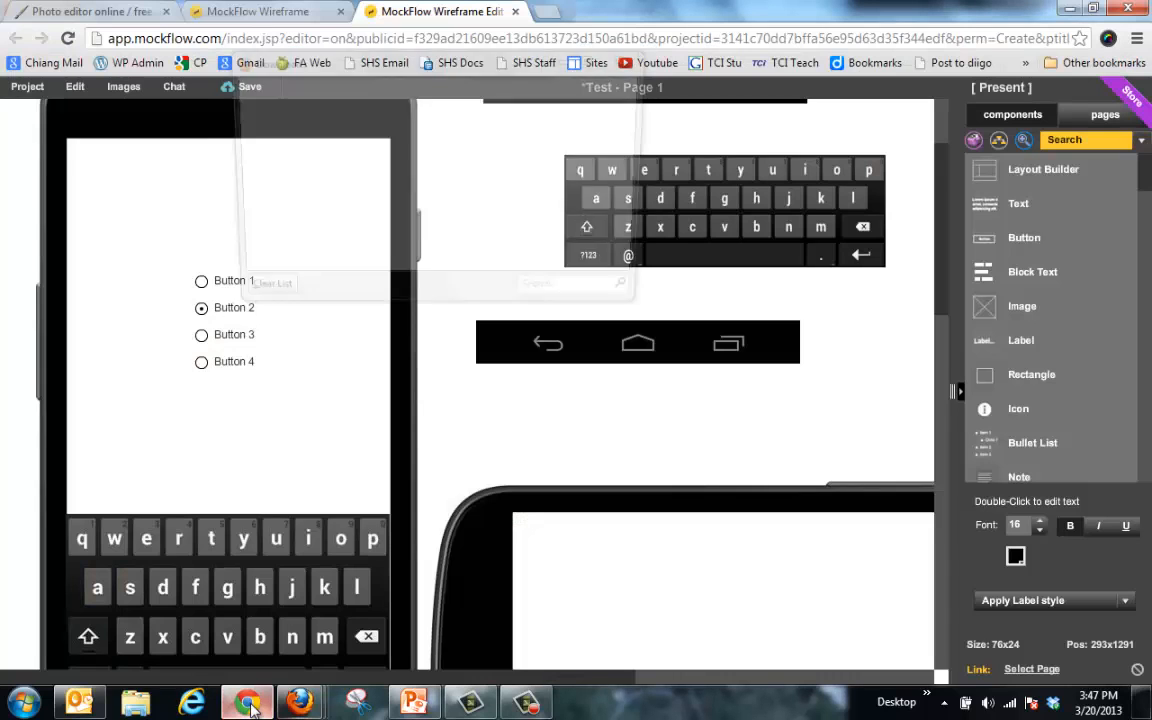
Step: Open the trash_barge_hudson photo from the Desktop in Pixlr Editor
click(115, 16)
click(548, 376)
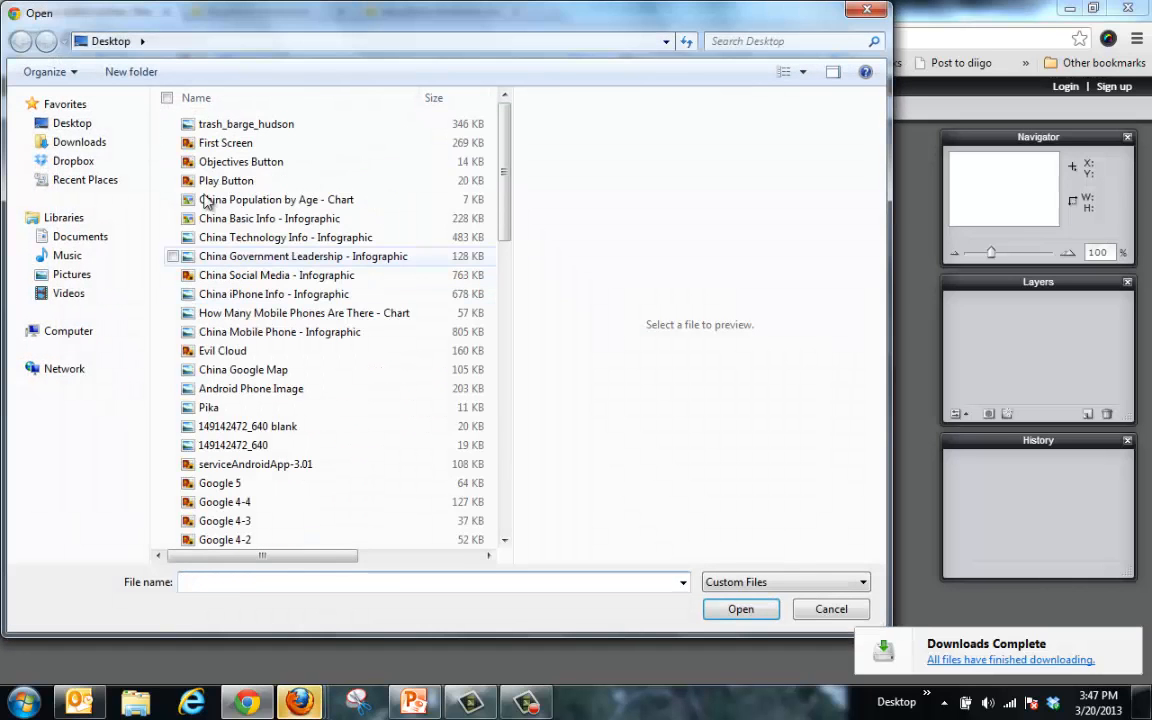
double_click(228, 126)
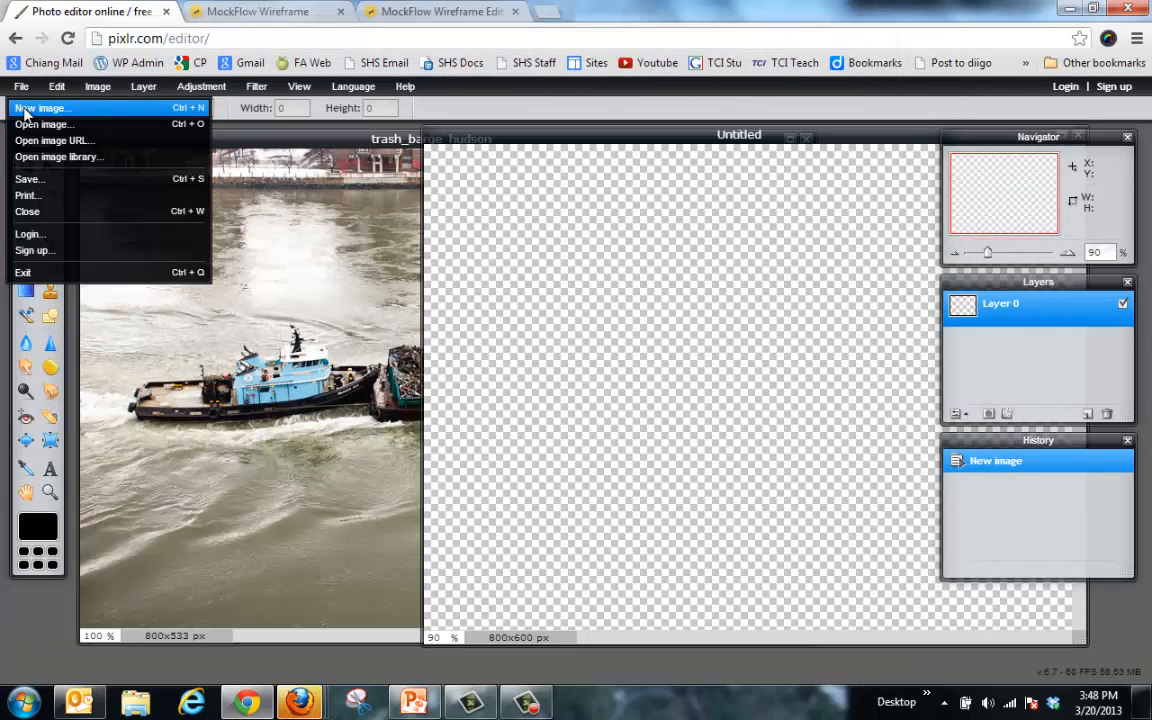
Step: Create a new 800×600 image with a transparent background
click(38, 108)
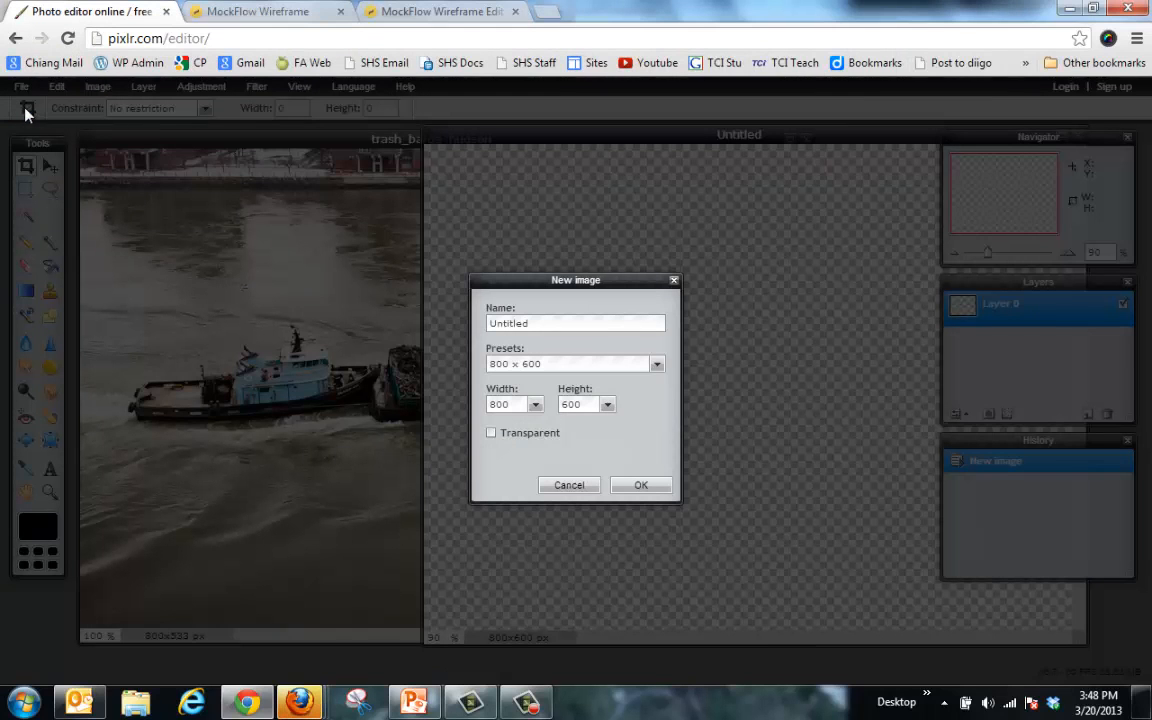
click(491, 435)
click(589, 485)
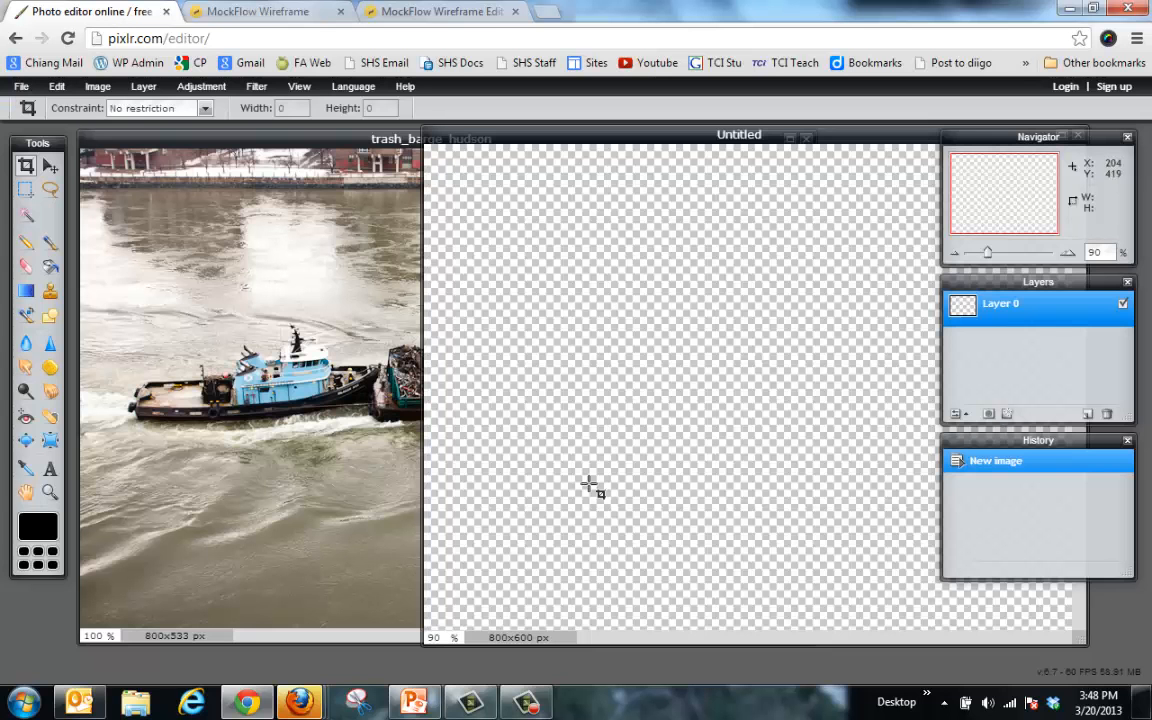
Step: Select all of the trash barge photo and copy it
click(368, 142)
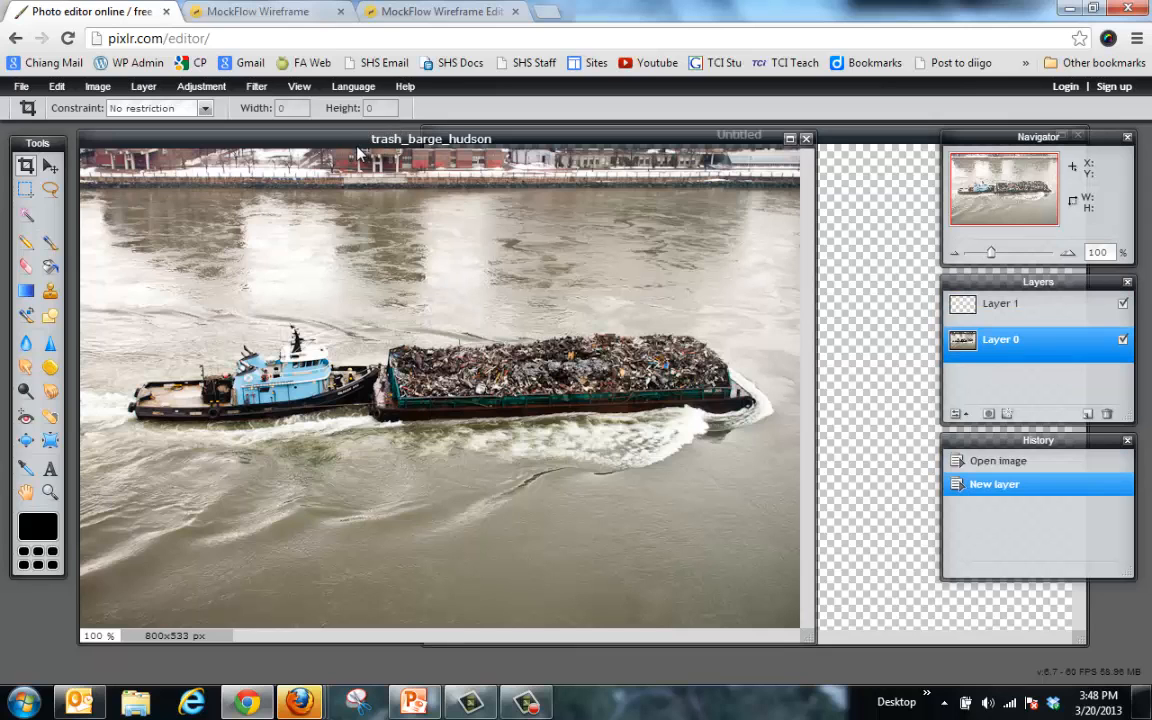
key(ctrl+a)
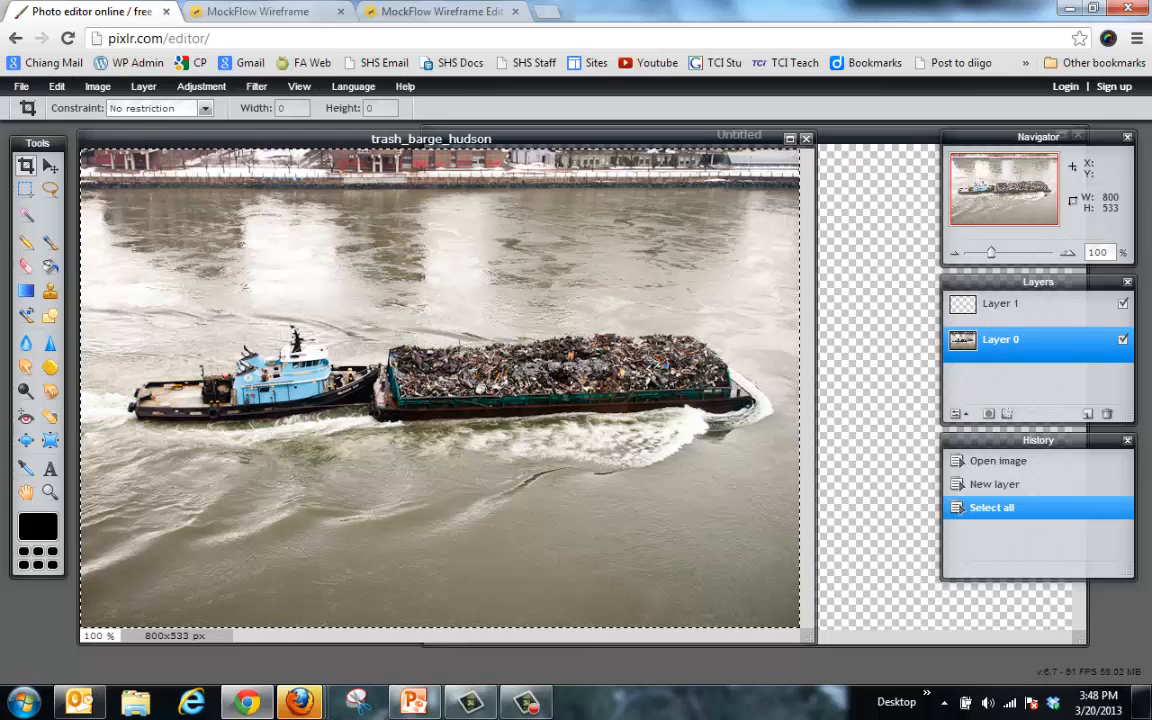
key(ctrl+c)
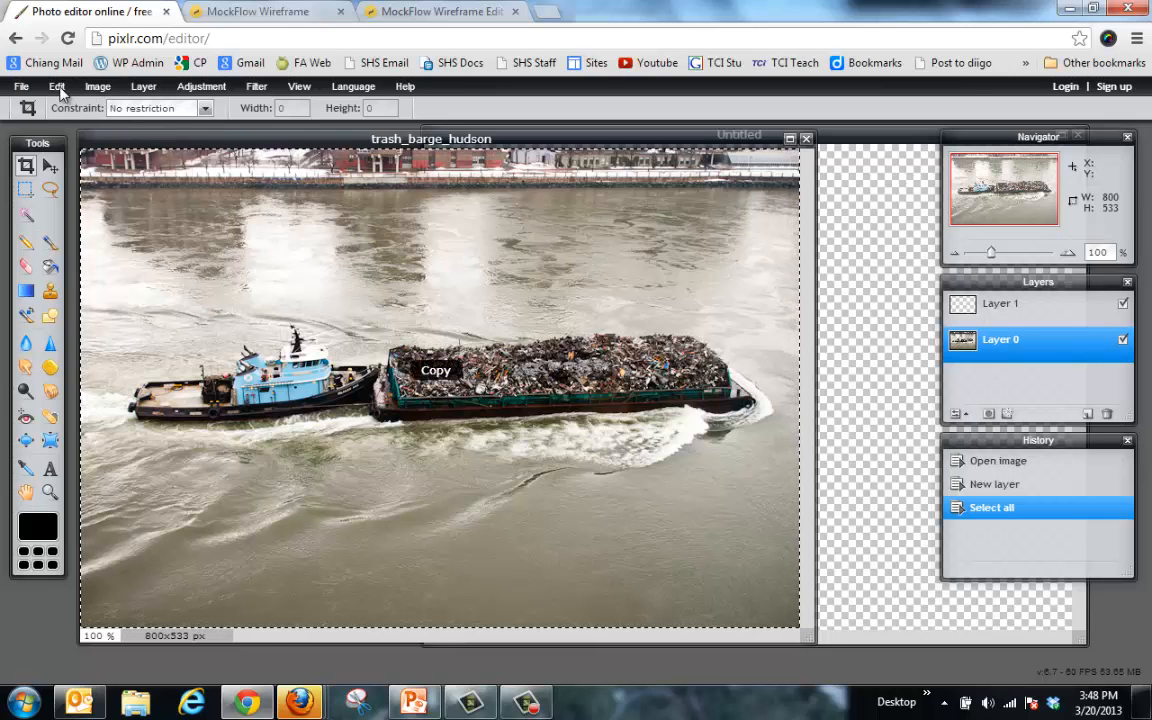
click(850, 147)
Step: Paste the barge photo onto the transparent canvas and magic-wand select the water around it
key(ctrl+v)
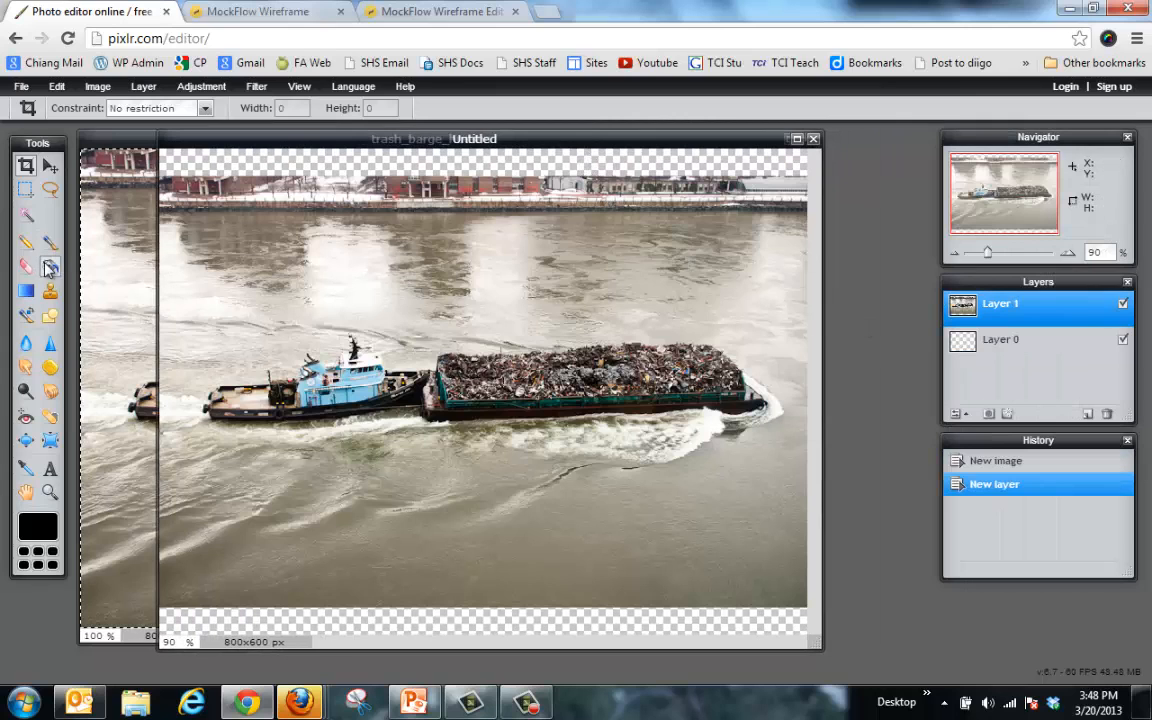
click(27, 215)
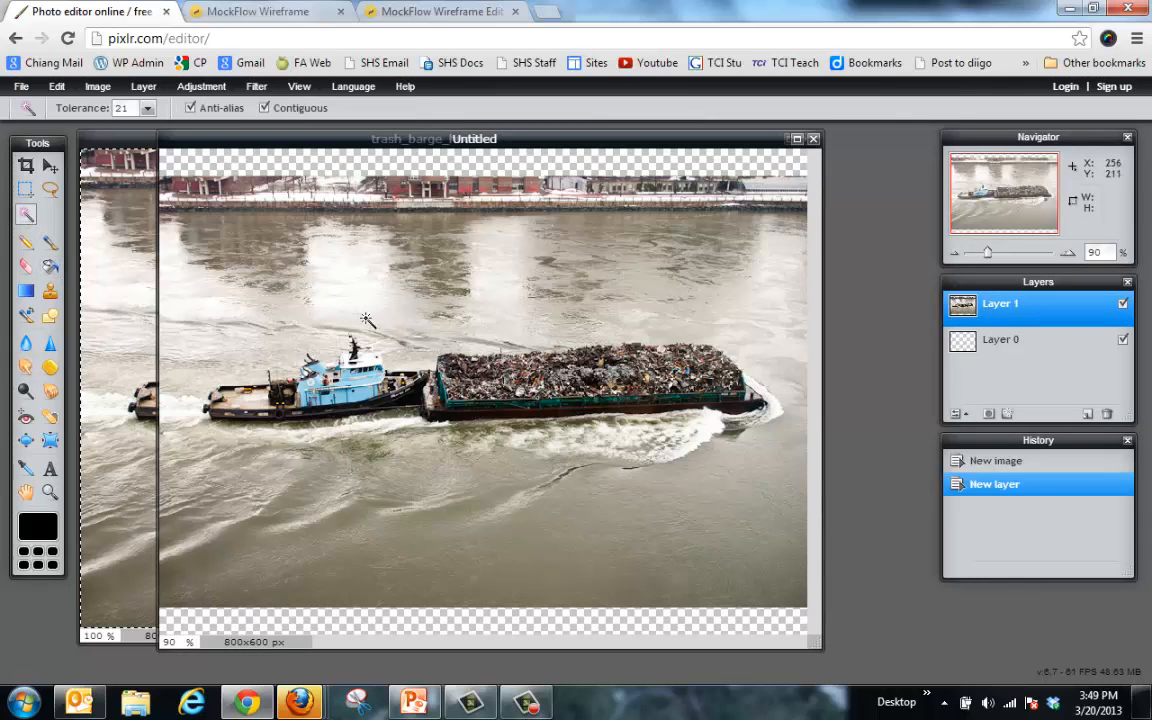
click(510, 492)
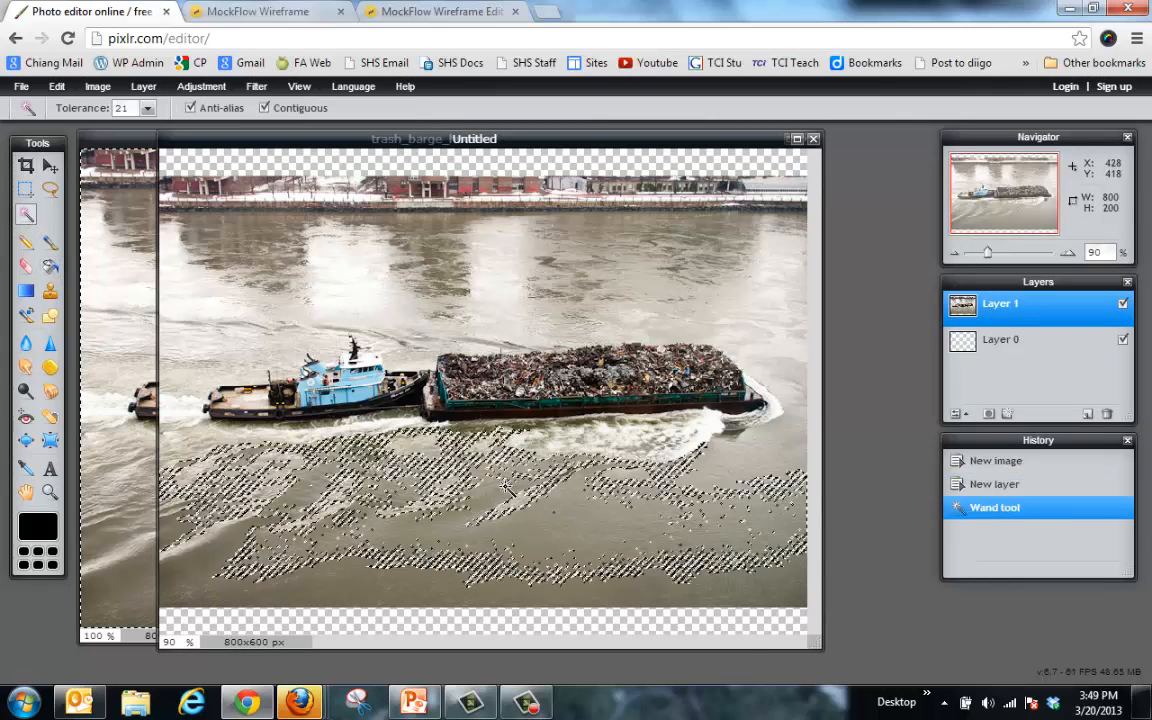
right_click(514, 488)
key(Escape)
click(677, 447)
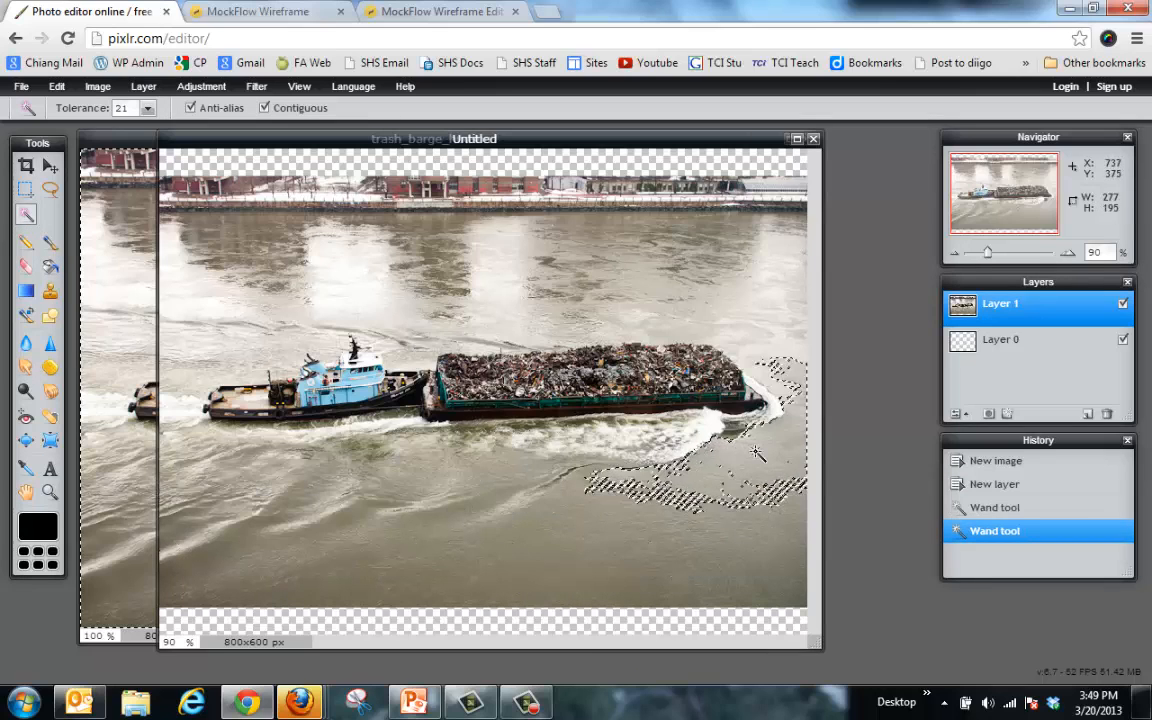
Step: Raise the magic wand tolerance to 66 and select a wider area of river water
click(147, 108)
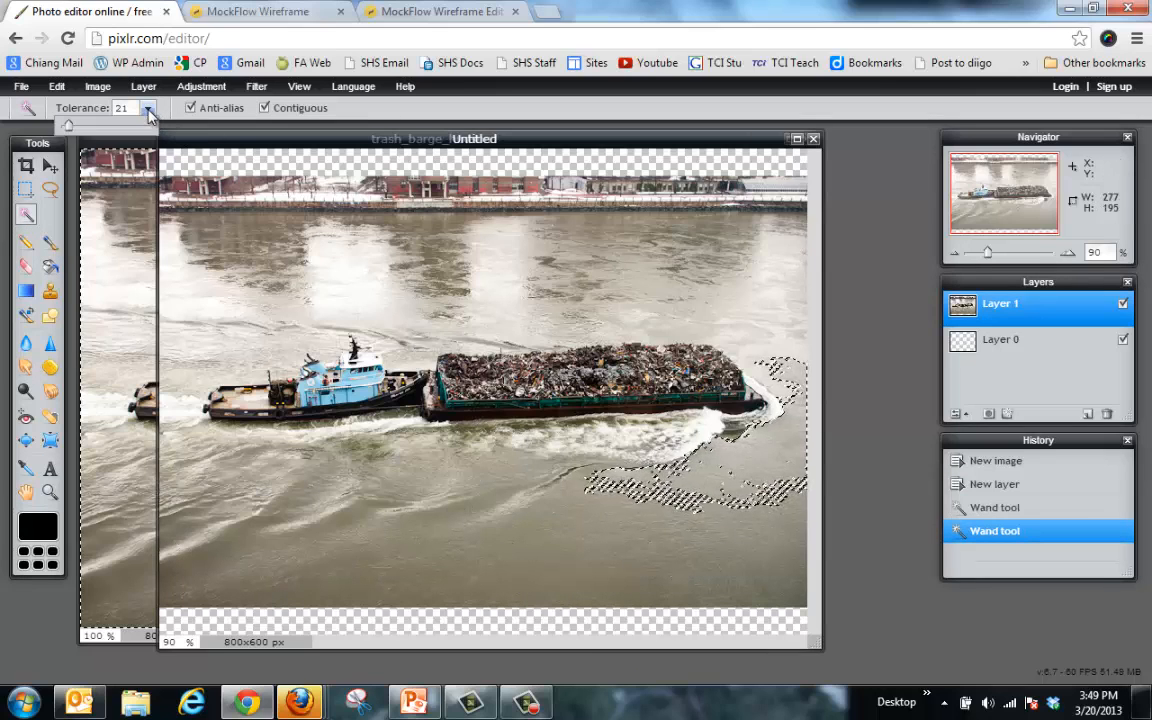
drag(66, 127, 87, 134)
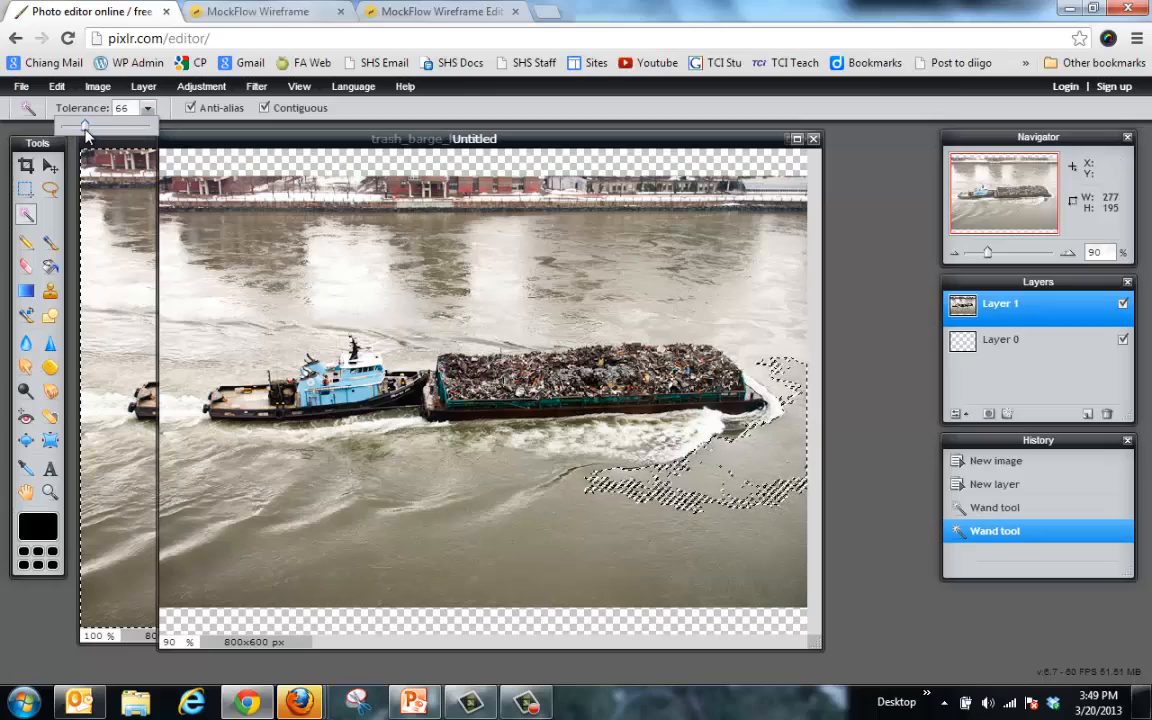
click(280, 297)
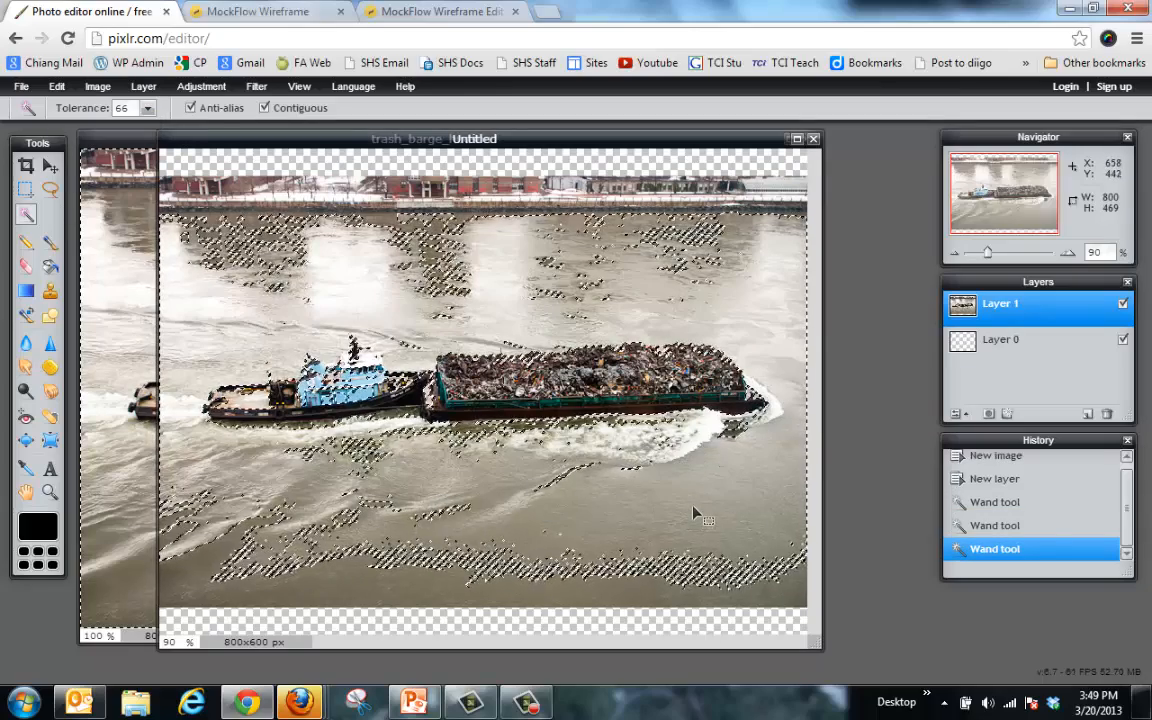
Step: Deselect all, then erase the water above, below and left of the tug and barge
click(57, 86)
click(90, 272)
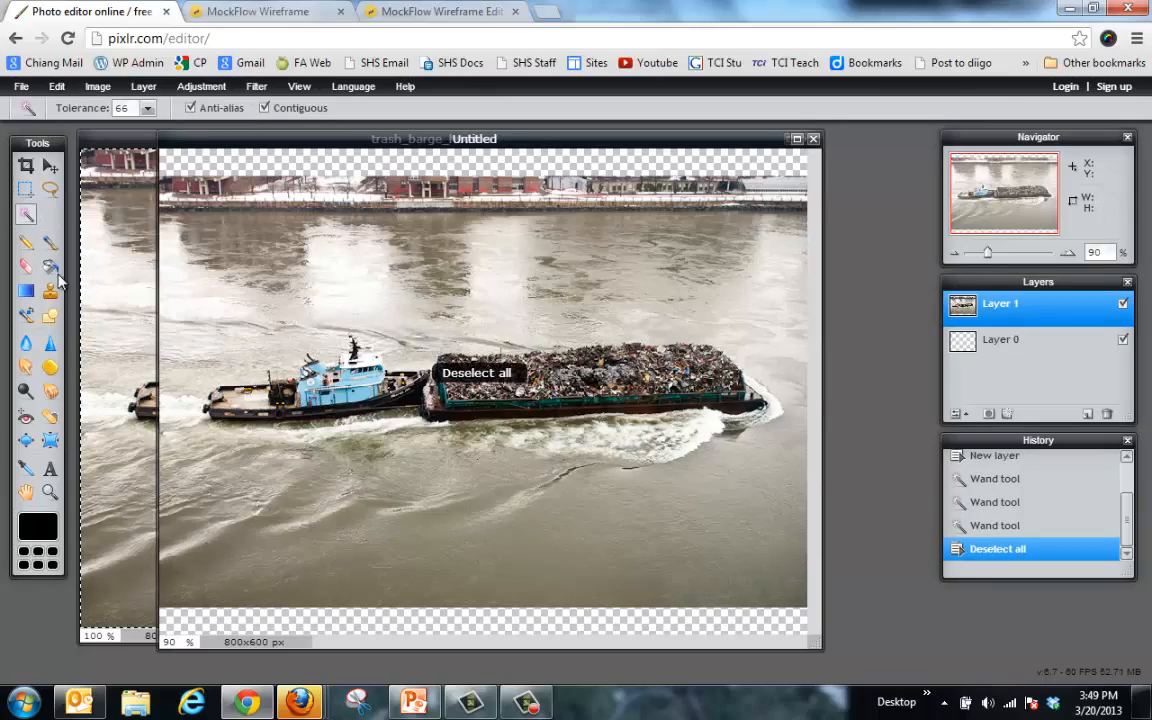
click(28, 265)
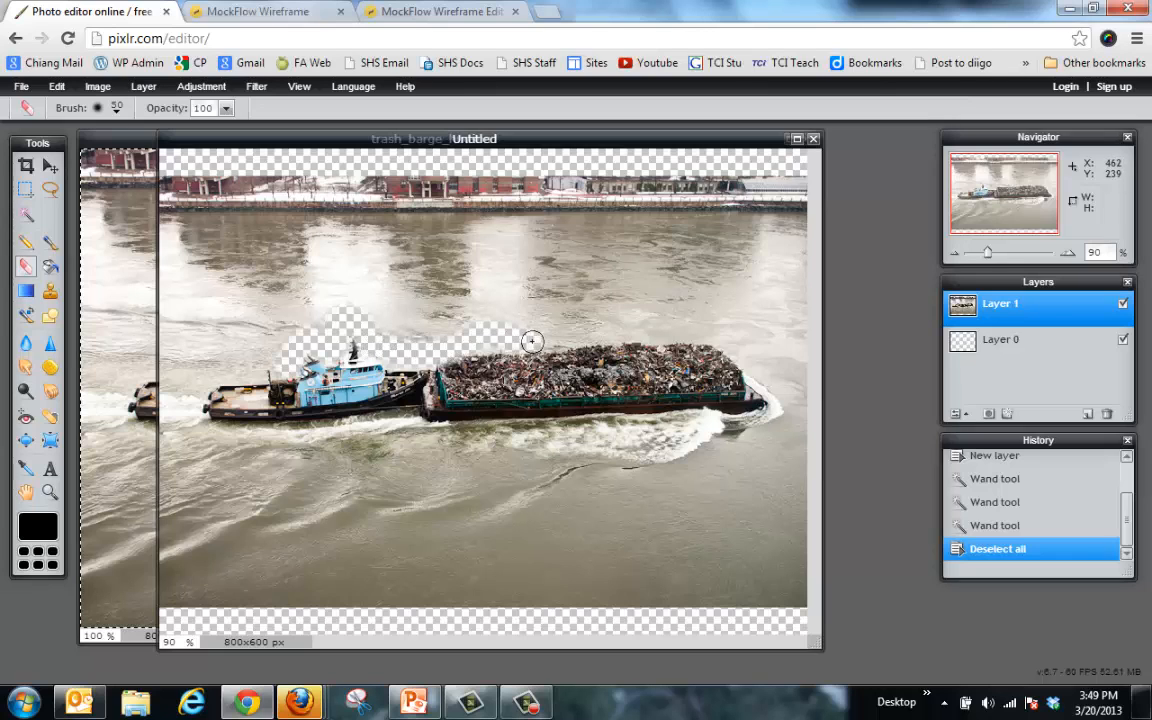
drag(580, 342, 703, 316)
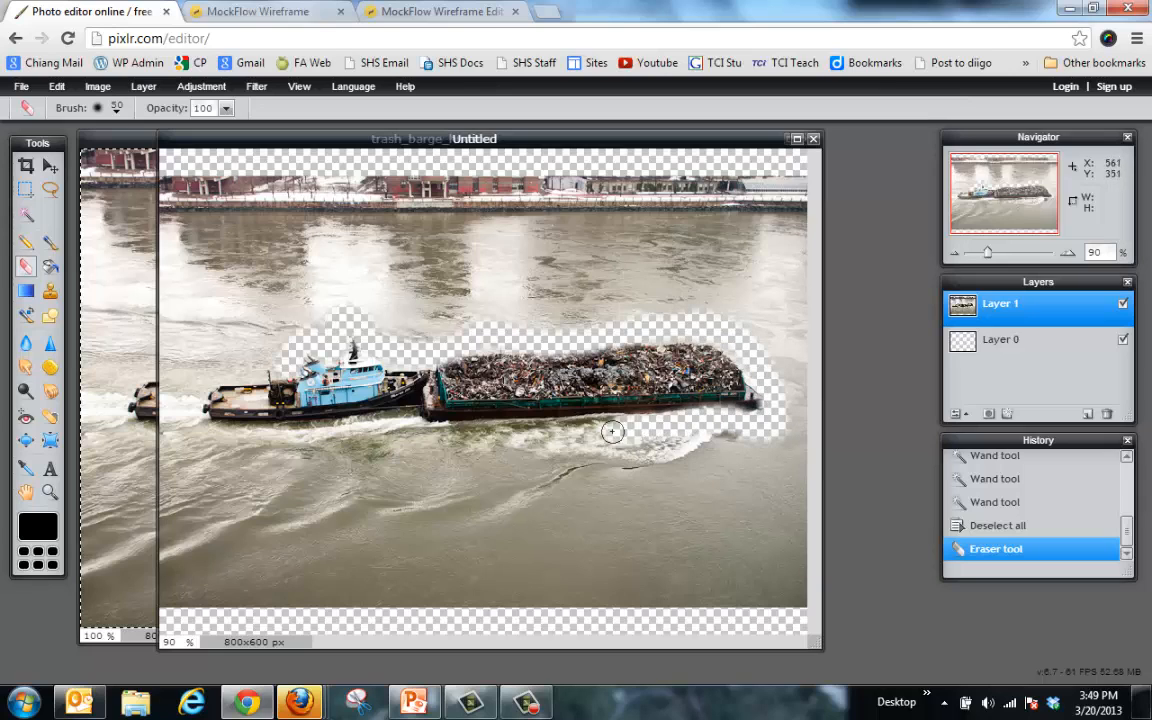
drag(560, 433, 428, 436)
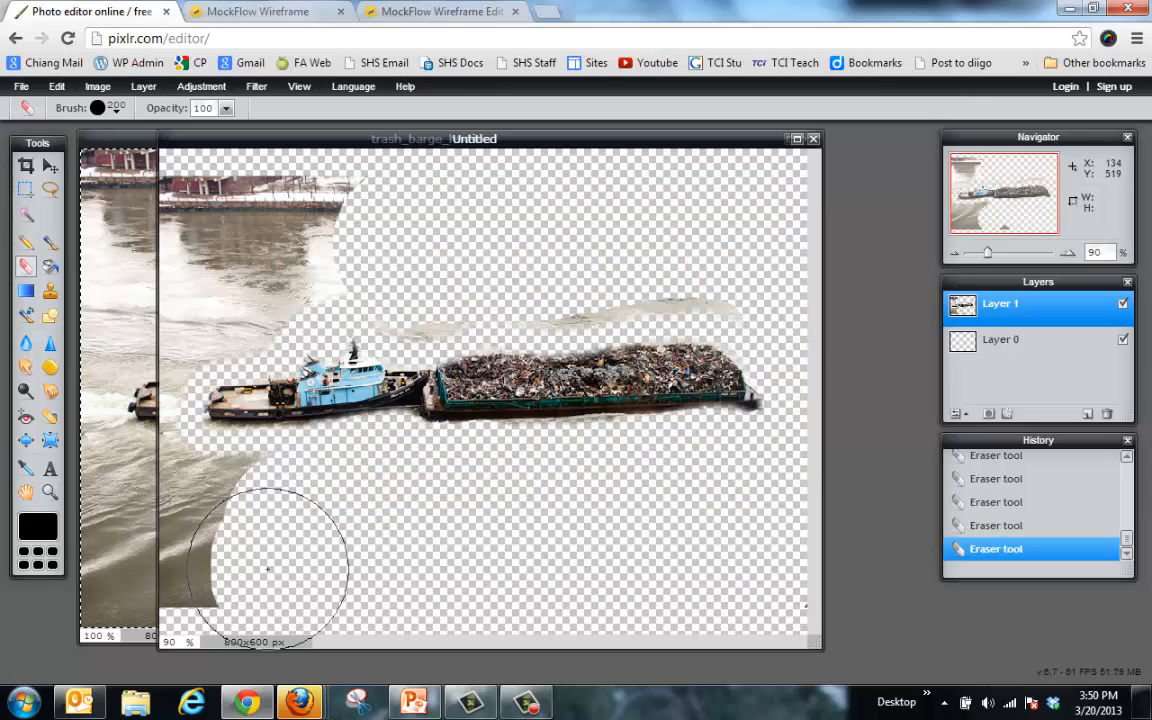
mouse_move(265, 553)
mouse_down()
mouse_move(183, 514)
mouse_move(190, 300)
mouse_move(300, 190)
mouse_move(252, 258)
mouse_move(252, 244)
mouse_move(342, 206)
mouse_move(398, 237)
mouse_move(495, 253)
mouse_move(617, 219)
mouse_move(743, 231)
mouse_move(253, 261)
mouse_up()
click(224, 519)
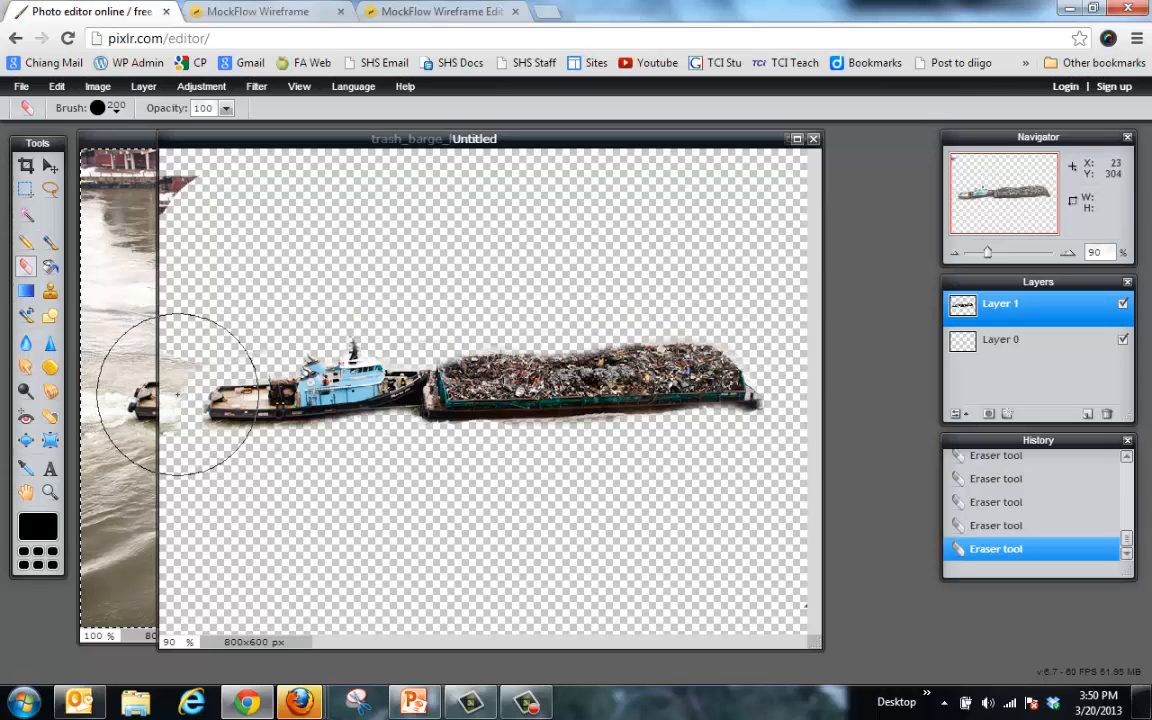
click(798, 140)
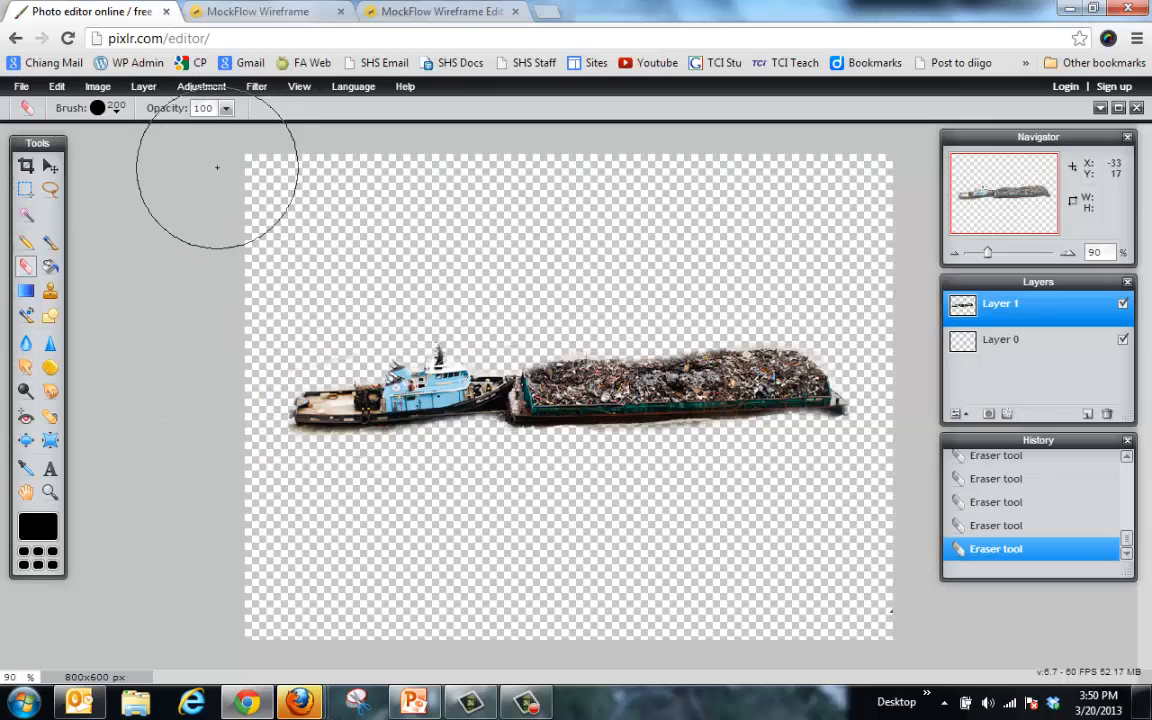
Step: Save the cutout to the Desktop as a PNG named Boat
click(21, 86)
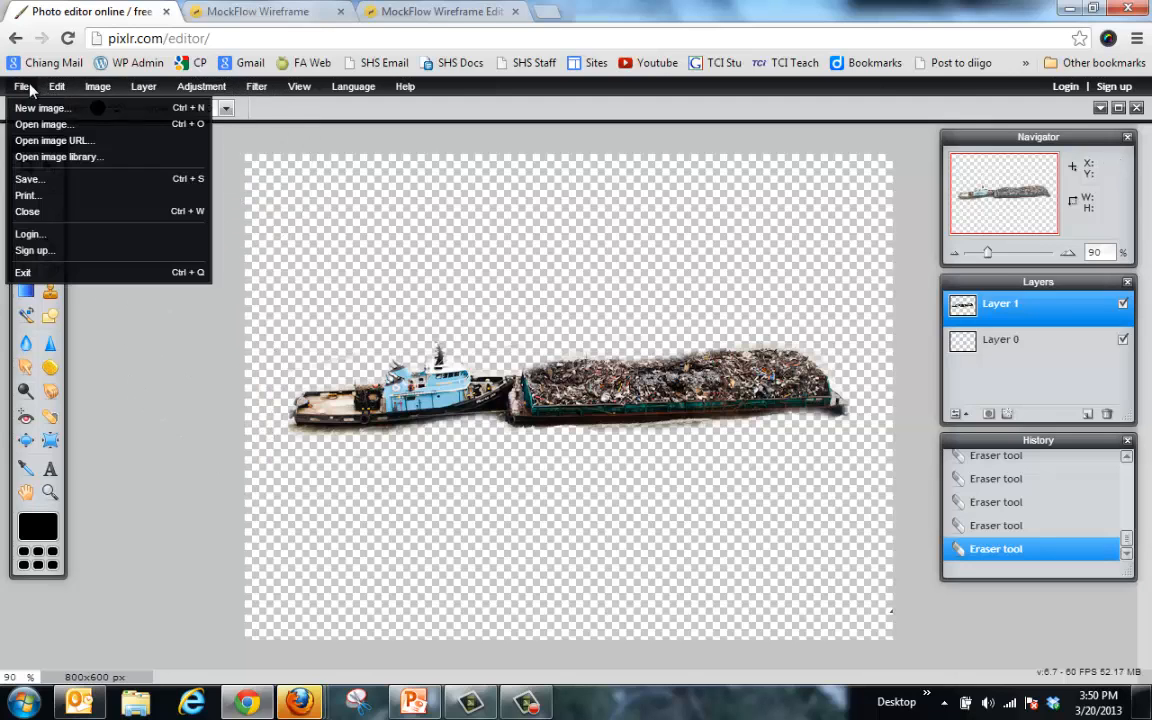
click(45, 178)
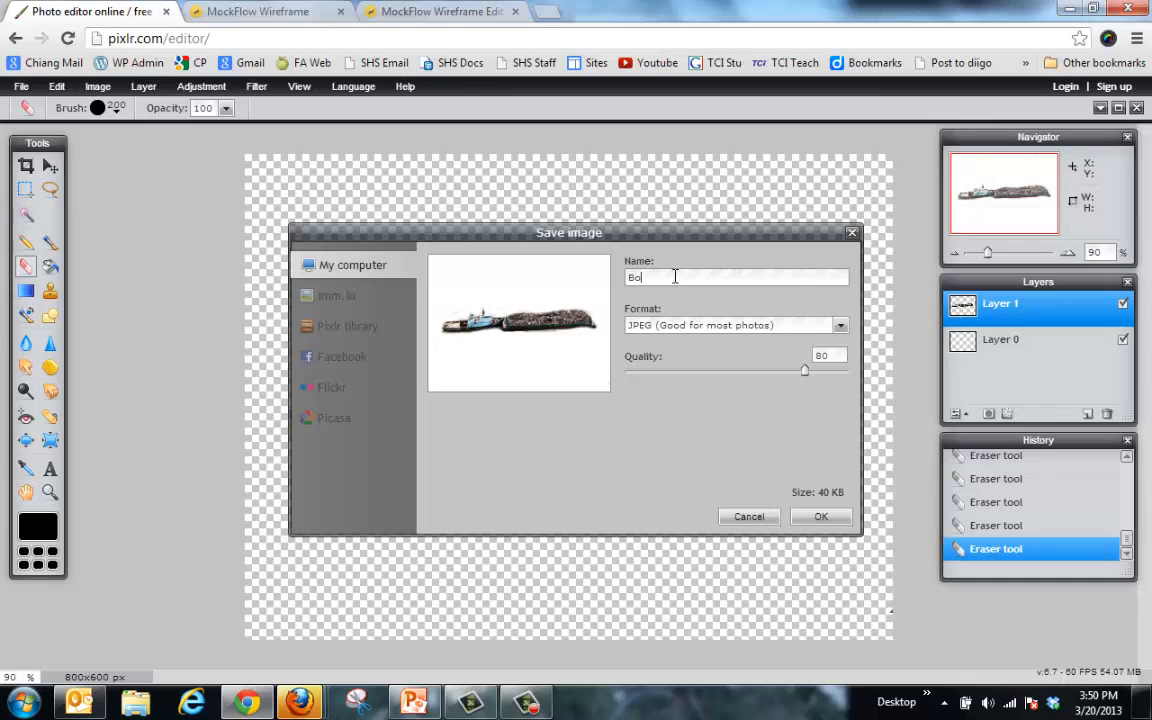
click(678, 326)
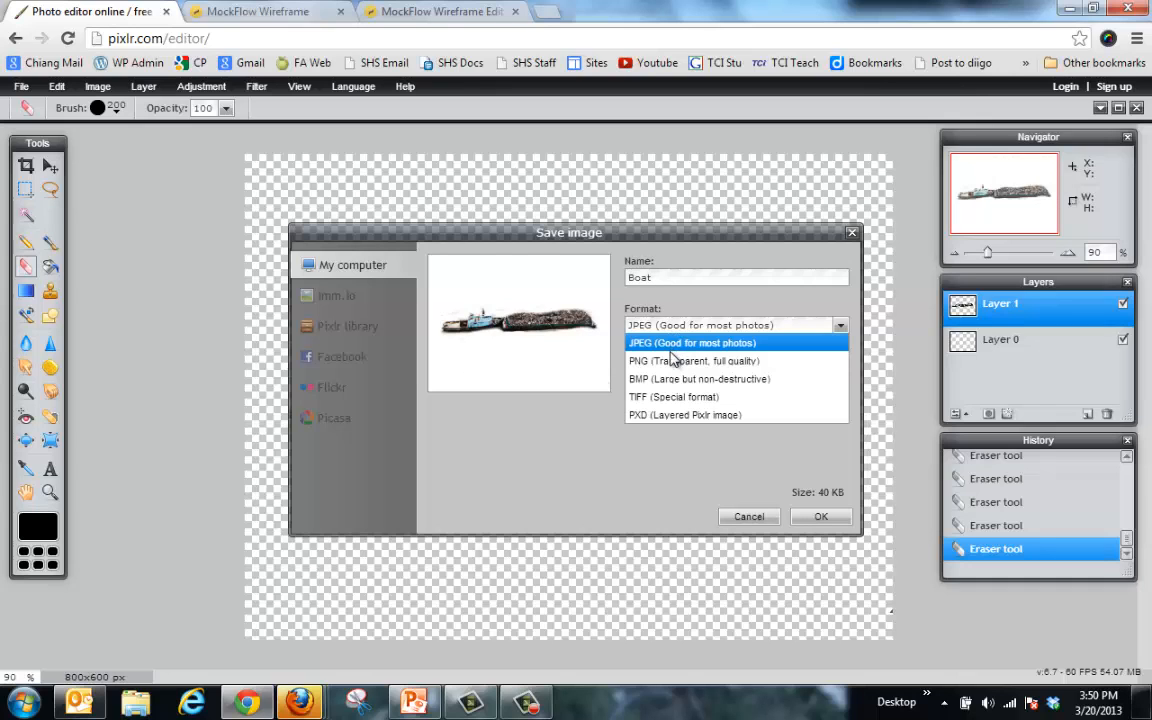
click(673, 360)
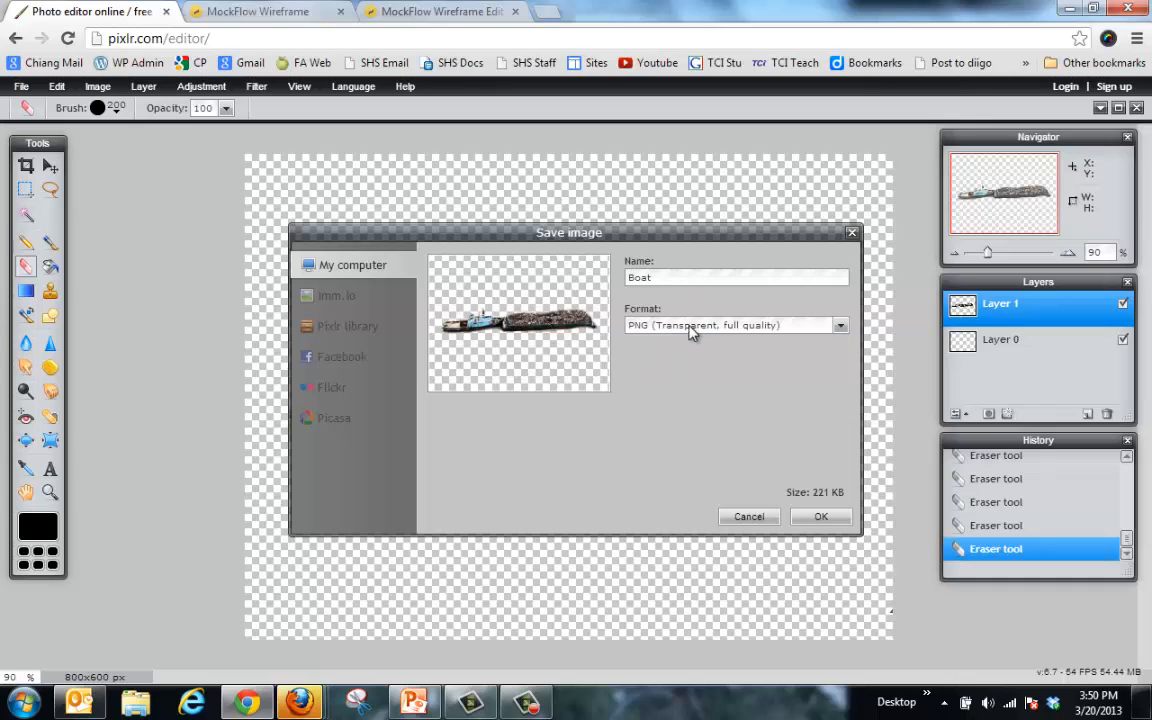
click(690, 328)
click(689, 340)
click(689, 333)
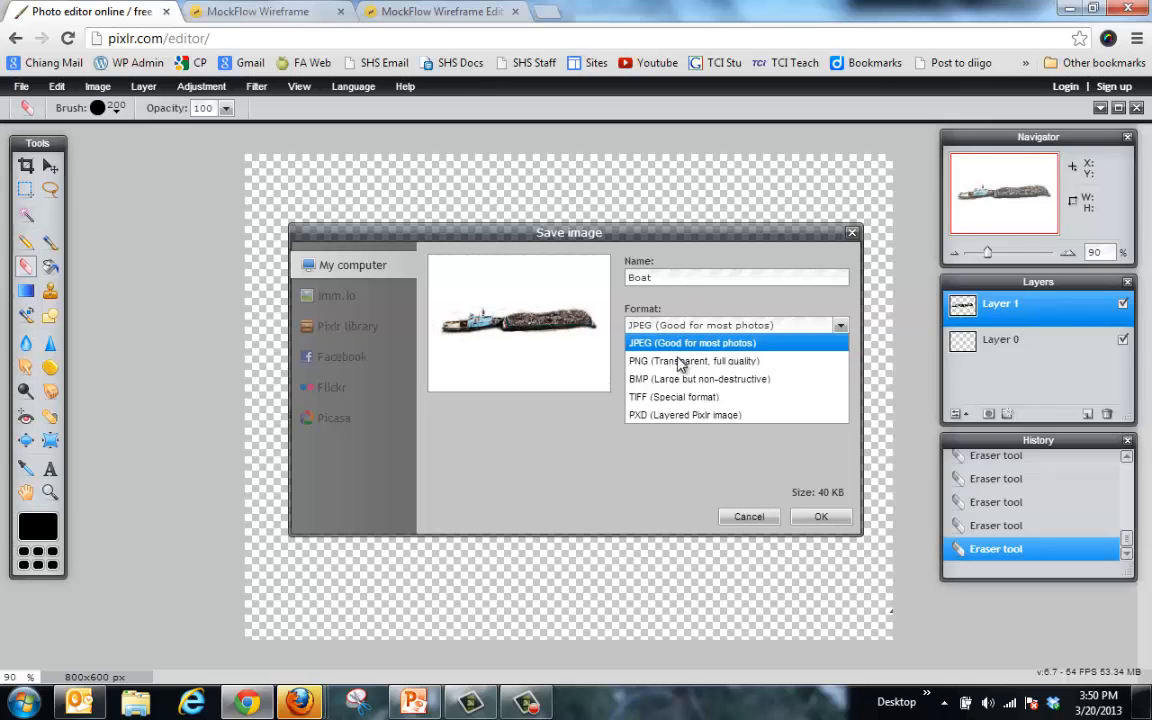
click(680, 353)
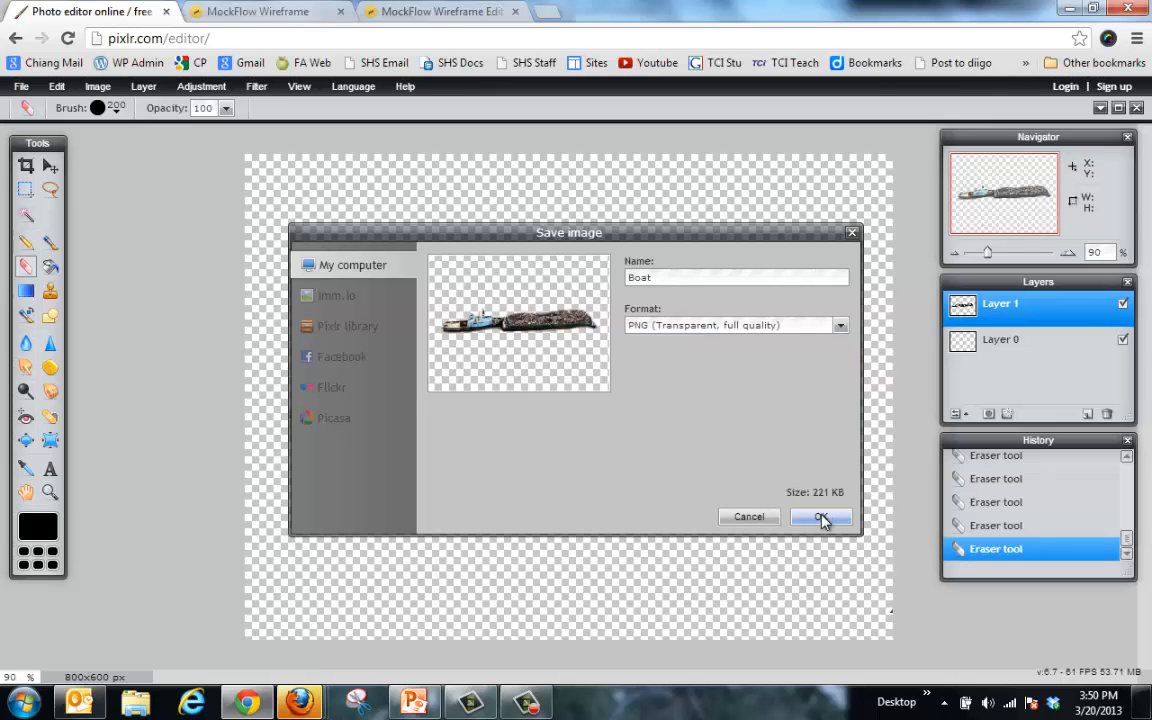
click(820, 517)
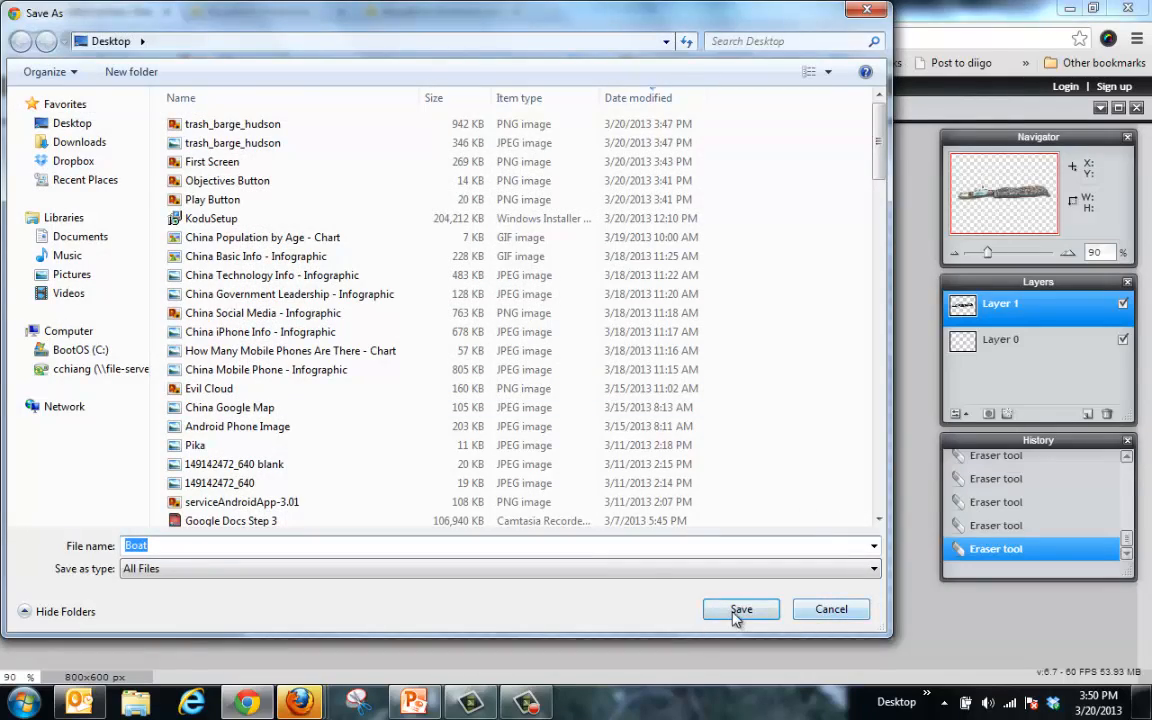
click(740, 612)
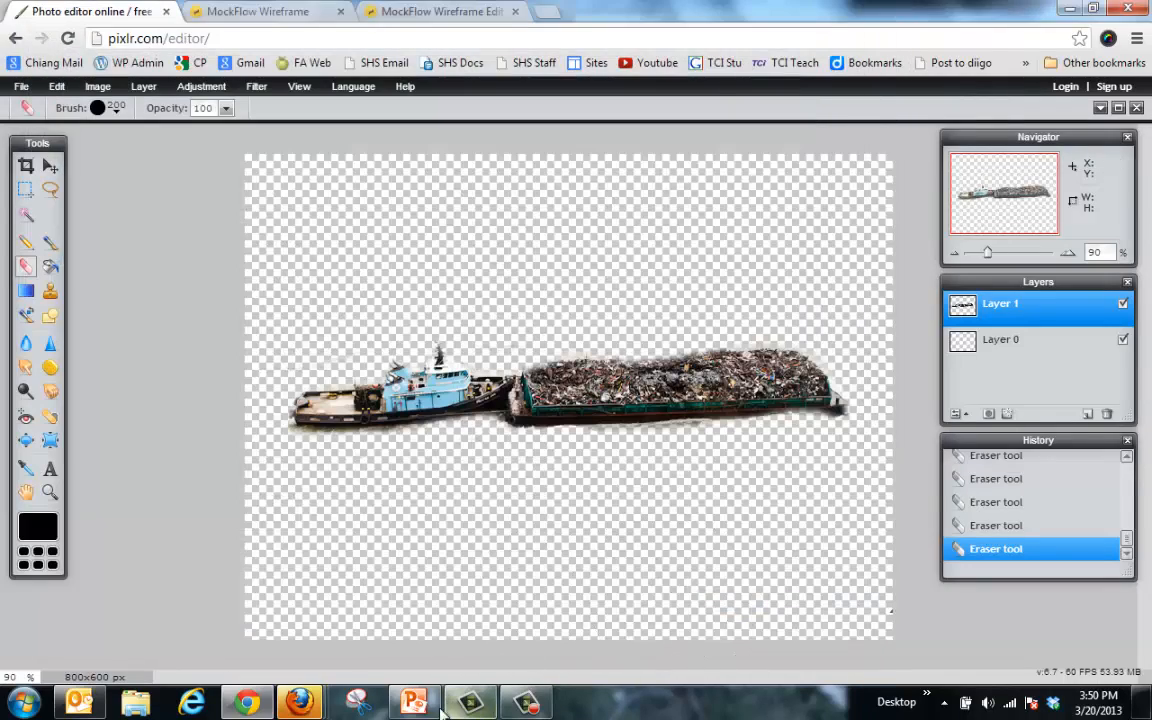
Step: Delete the Start/开始 text box from slide 2 of the Mock Up deck
click(415, 703)
click(110, 307)
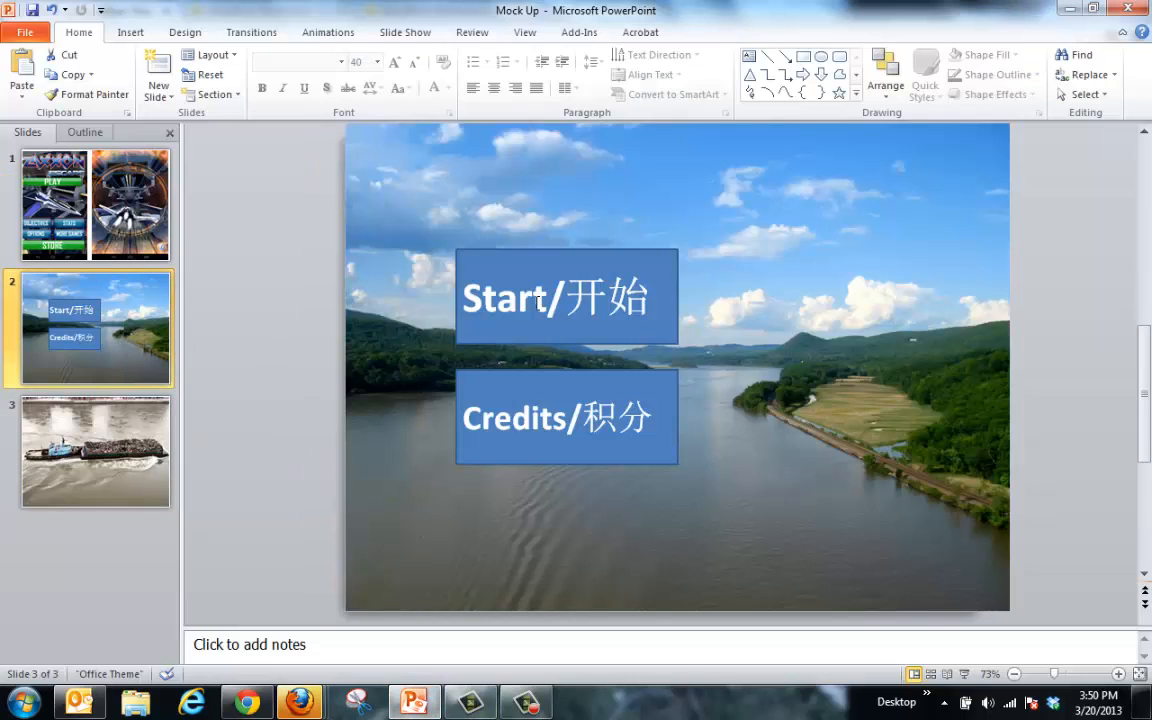
click(539, 301)
click(543, 257)
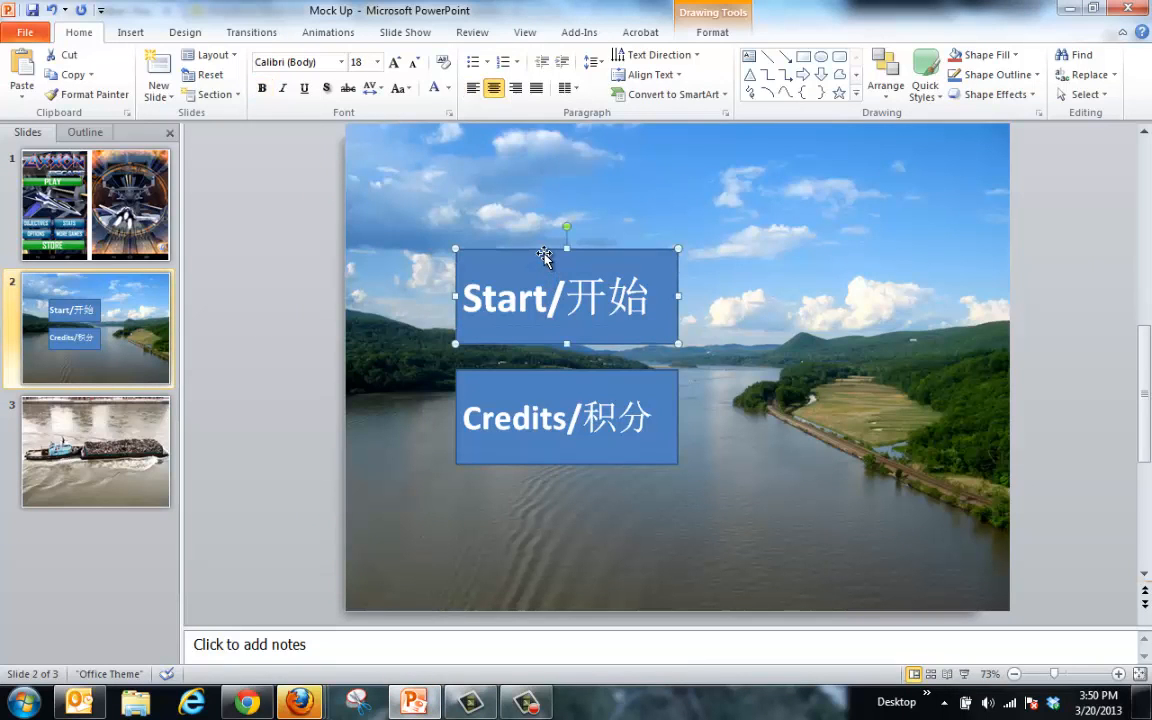
key(Delete)
click(508, 372)
key(Delete)
click(517, 301)
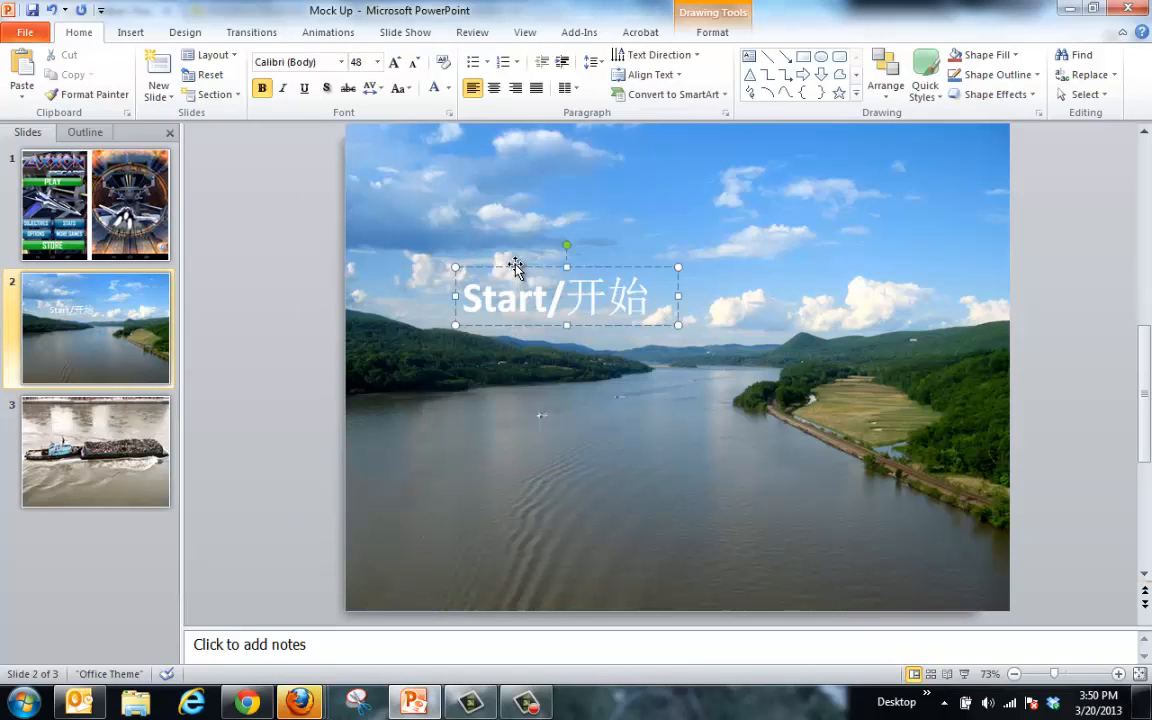
click(516, 268)
key(Delete)
Step: Insert the Boat picture from the Desktop onto slide 2
click(131, 32)
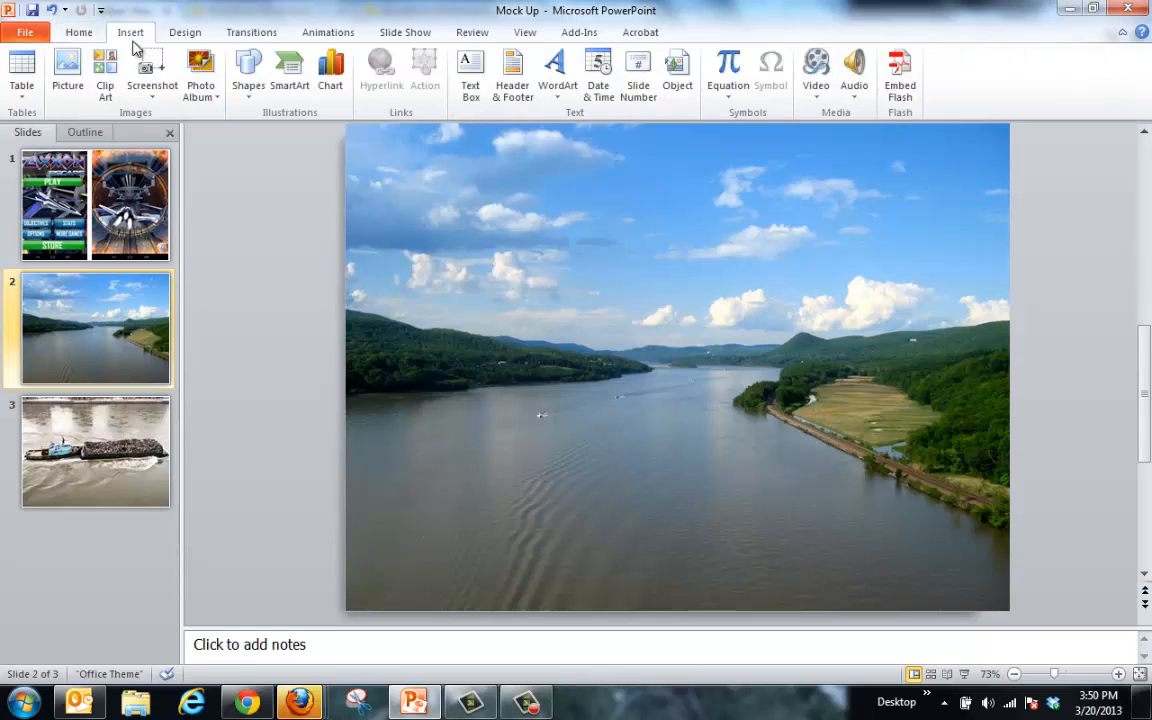
click(67, 62)
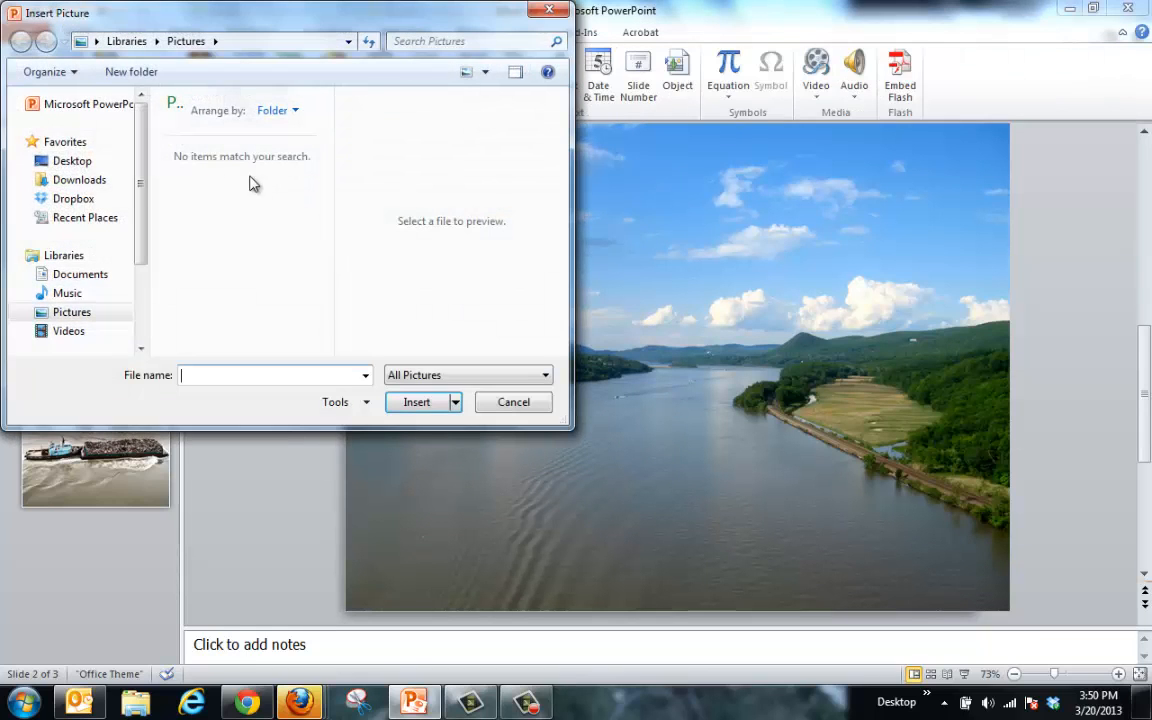
click(72, 161)
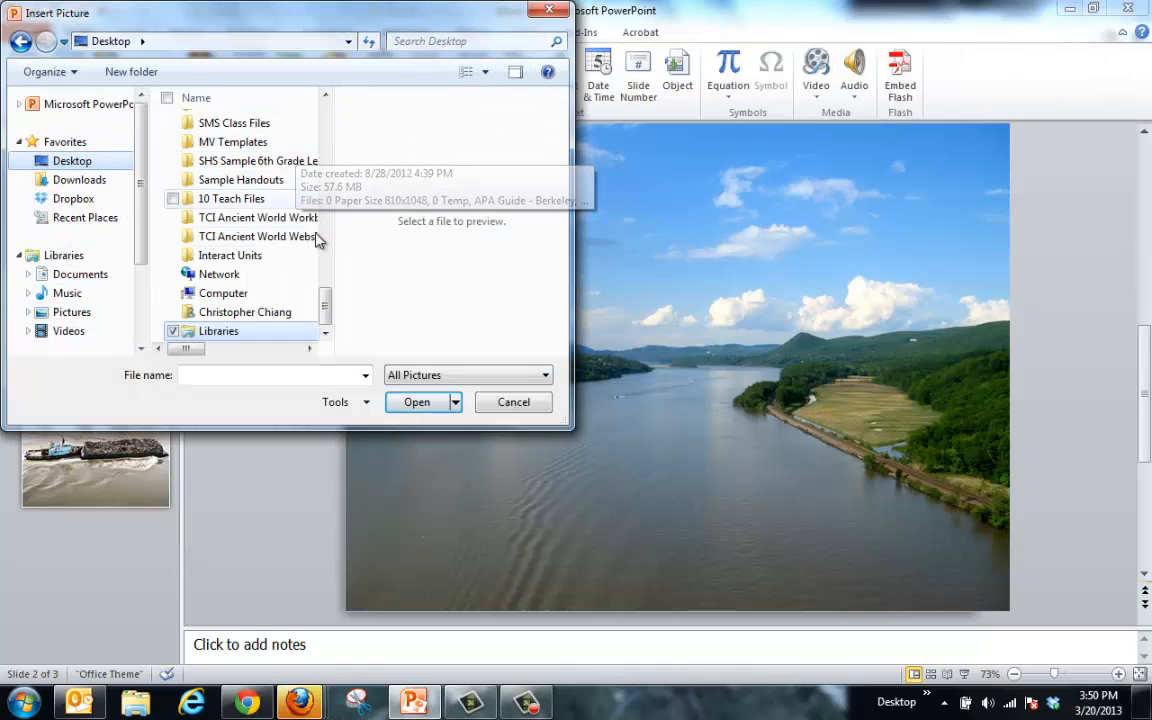
drag(327, 298, 329, 103)
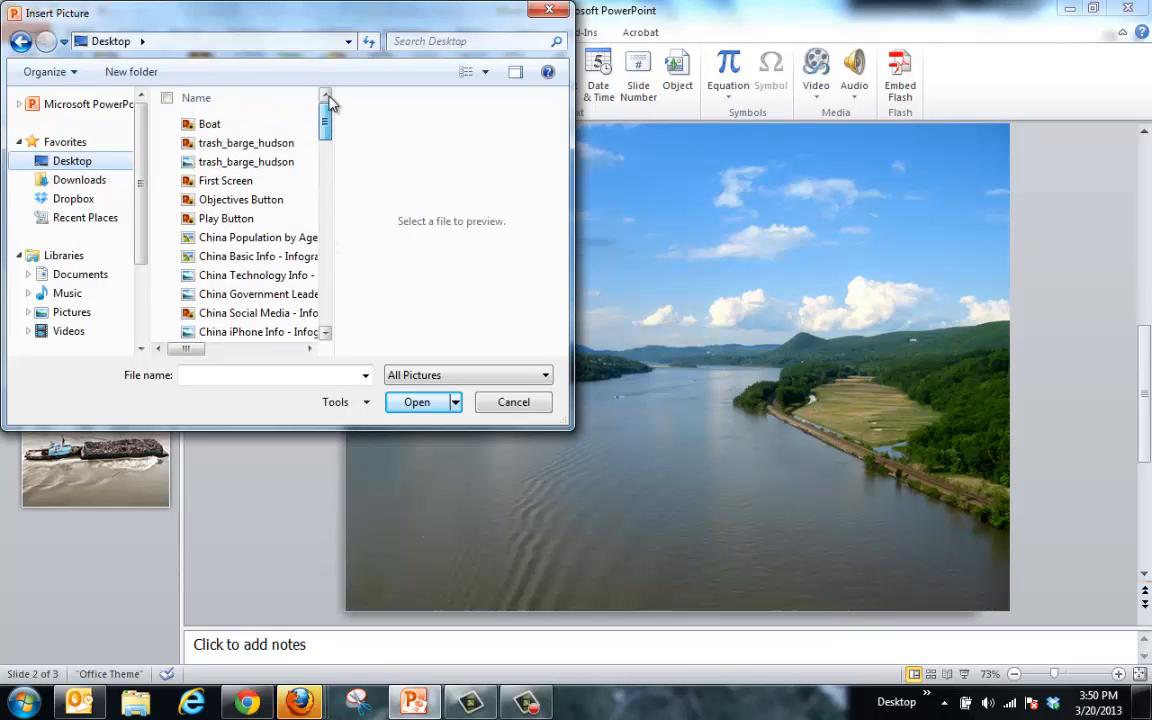
double_click(212, 124)
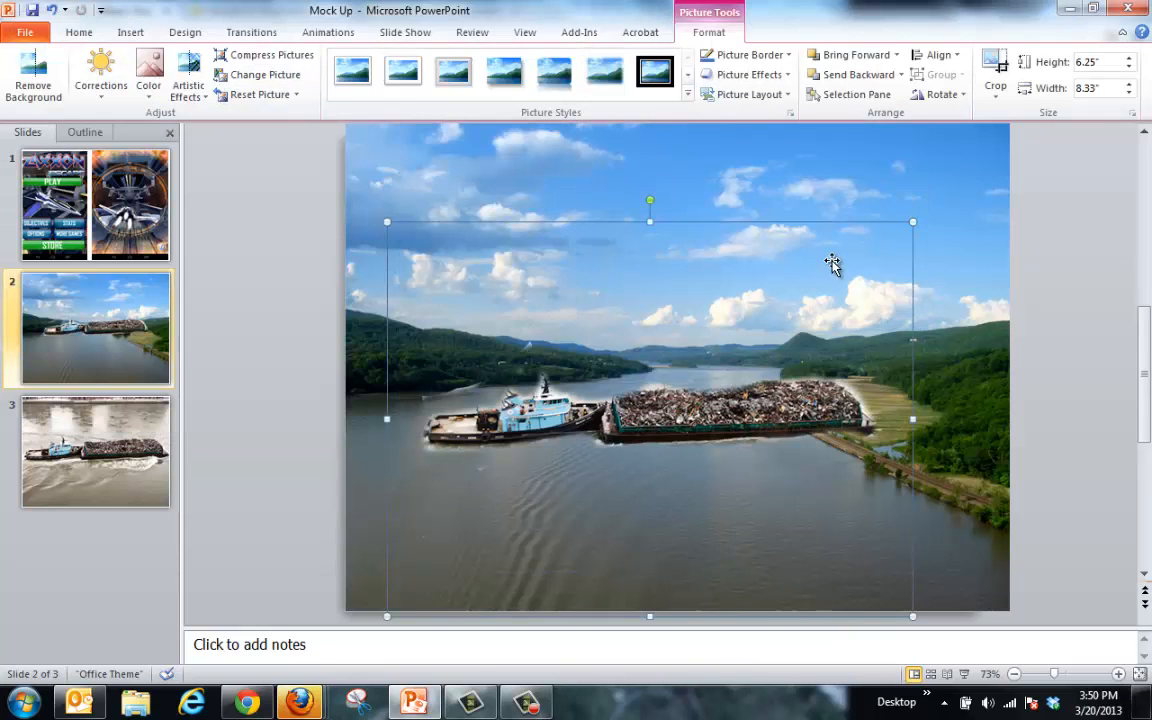
Step: Shrink the Boat picture to 5.31" × 3.98" and rotate it diagonally along the river
drag(913, 222, 745, 348)
drag(705, 459, 714, 453)
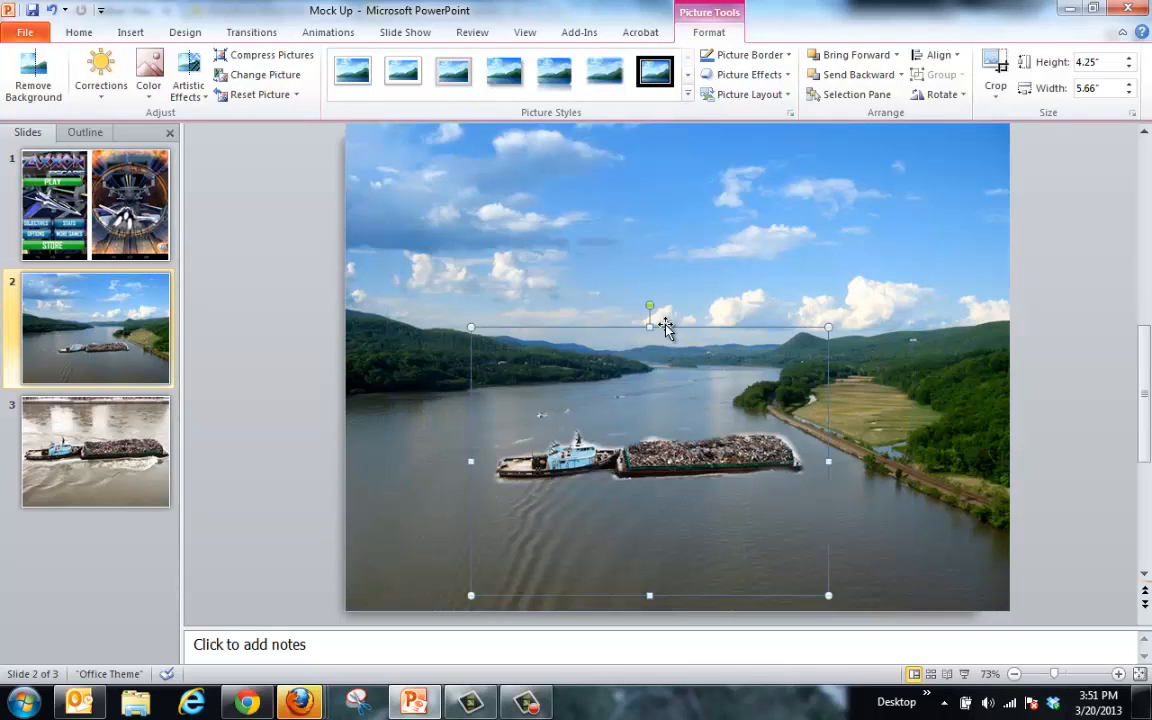
drag(649, 305, 550, 338)
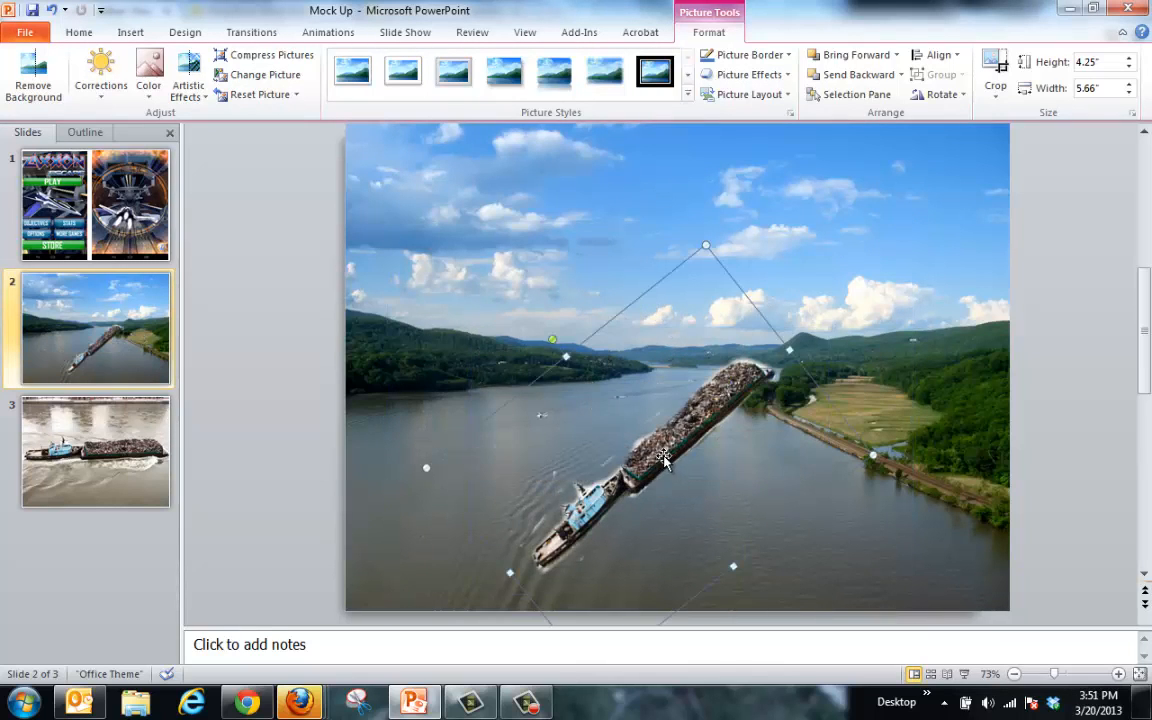
drag(595, 410, 590, 467)
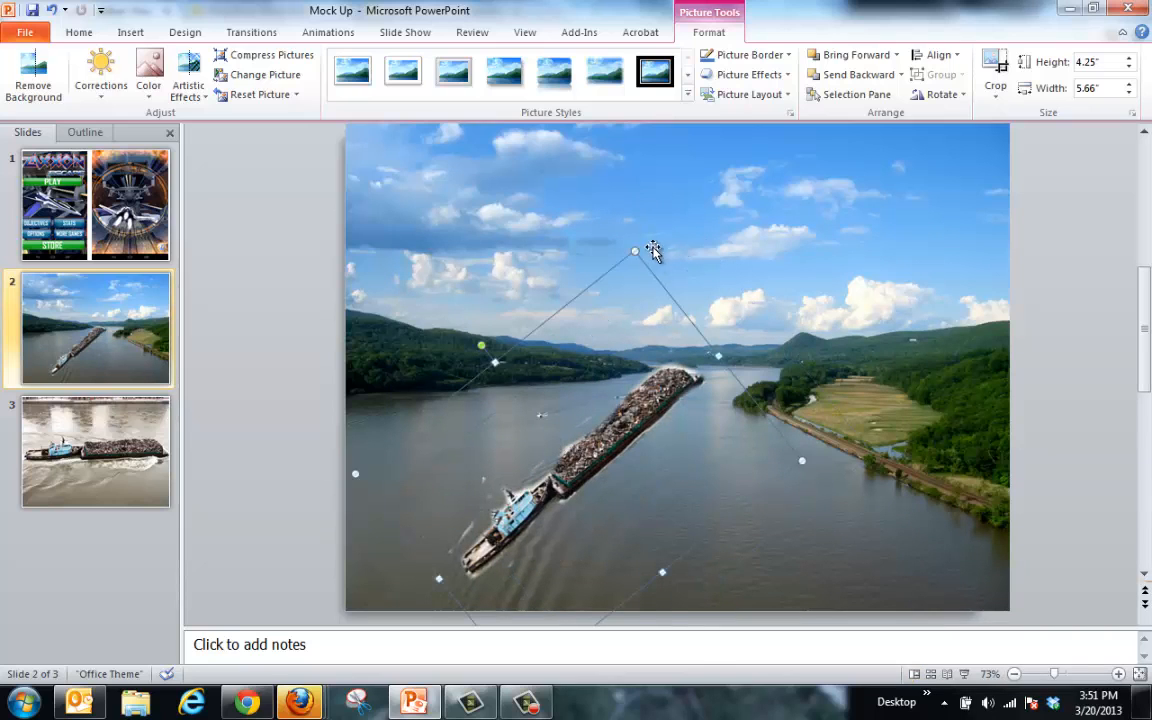
mouse_move(637, 249)
mouse_down()
mouse_move(620, 278)
mouse_move(633, 266)
mouse_up()
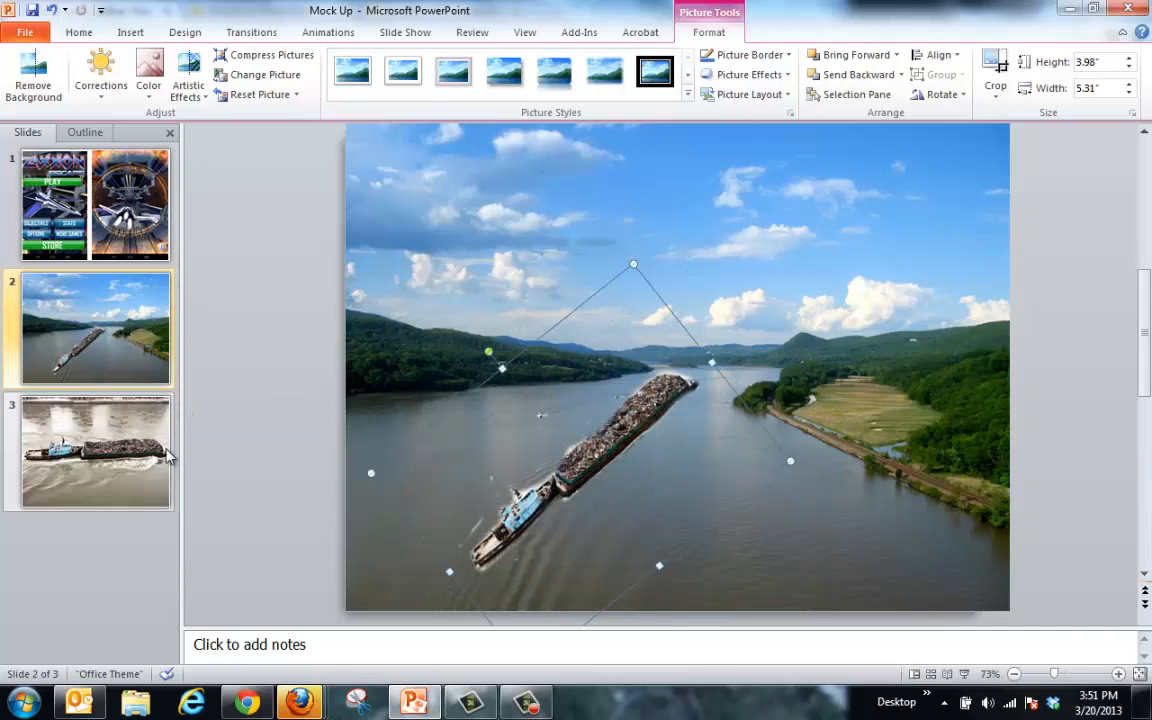
Step: Translate '10 Points !!!' to Chinese and paste the resulting 10点！ onto PowerPoint slide 2
click(243, 706)
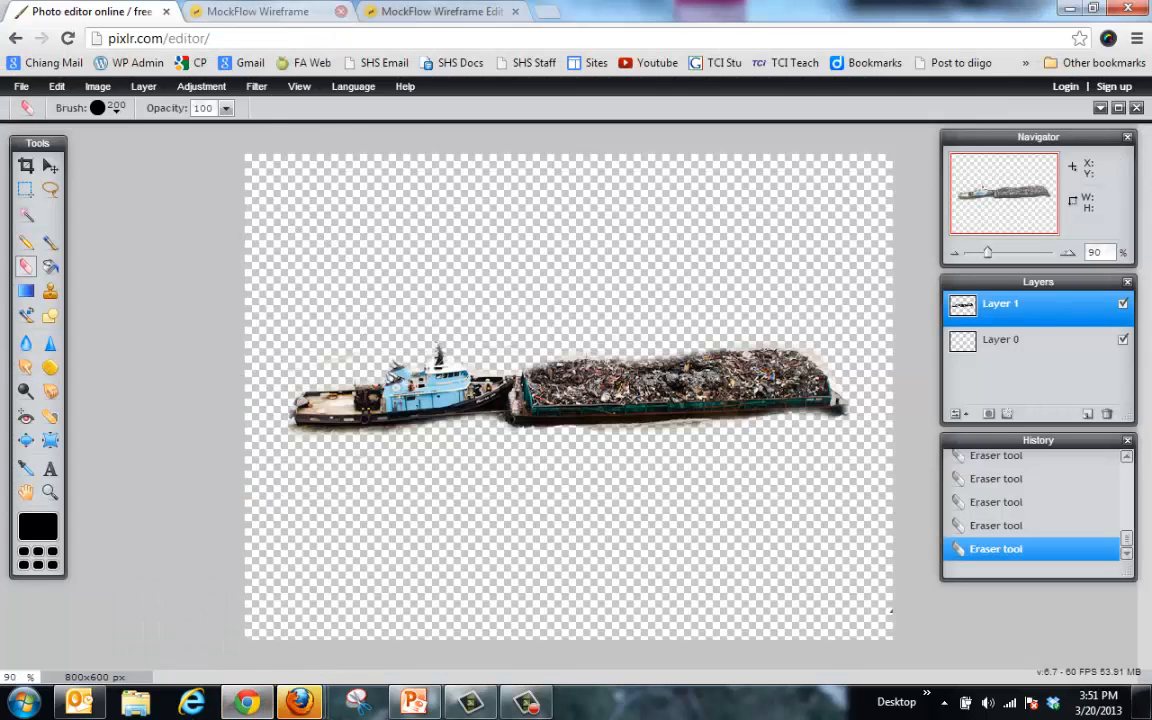
mouse_move(298, 704)
click(149, 545)
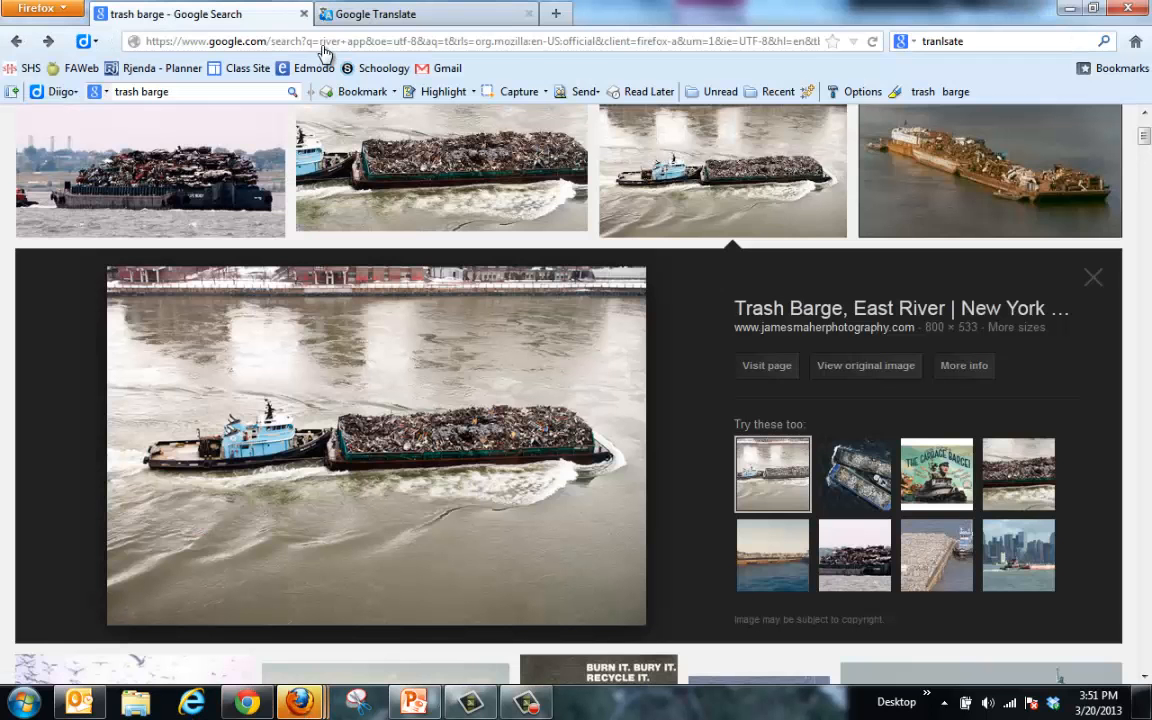
click(348, 13)
drag(296, 316, 2, 308)
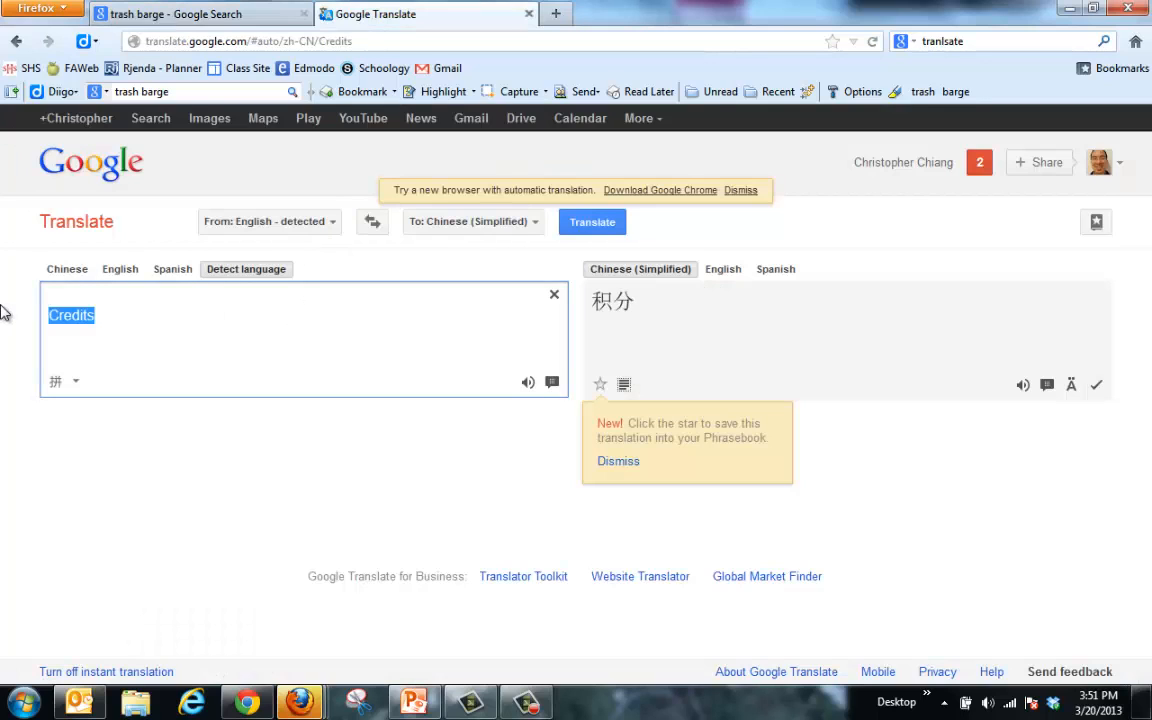
text(10 Points !!!)
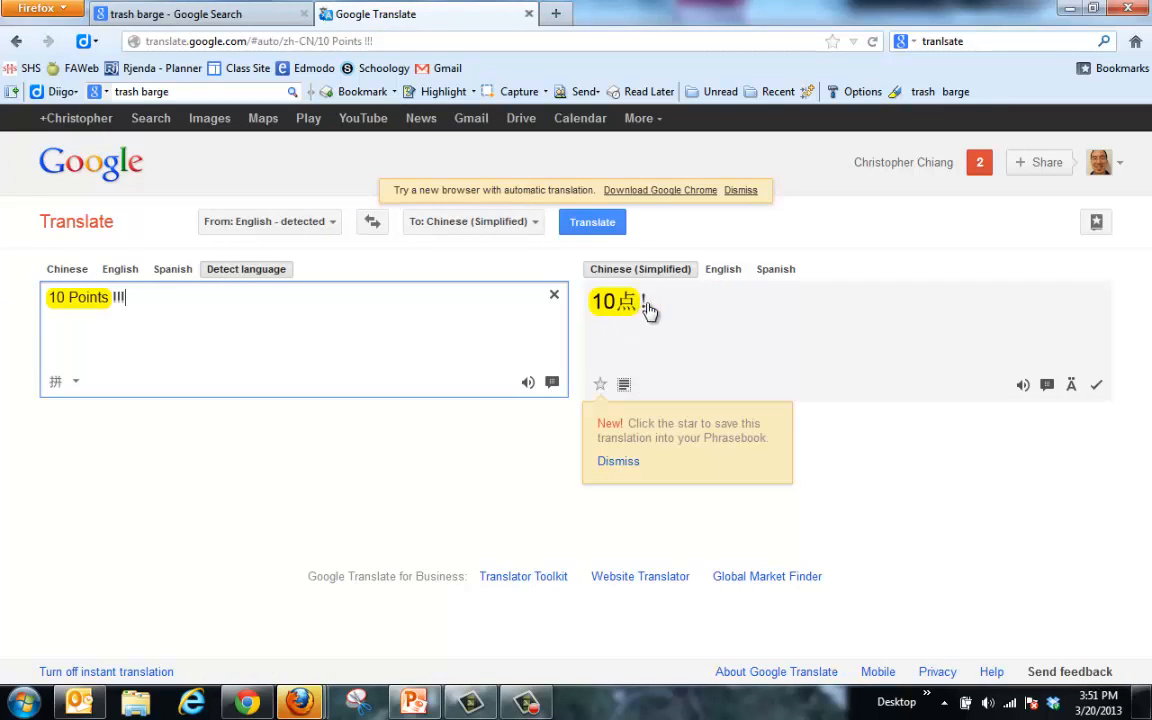
drag(648, 311, 615, 302)
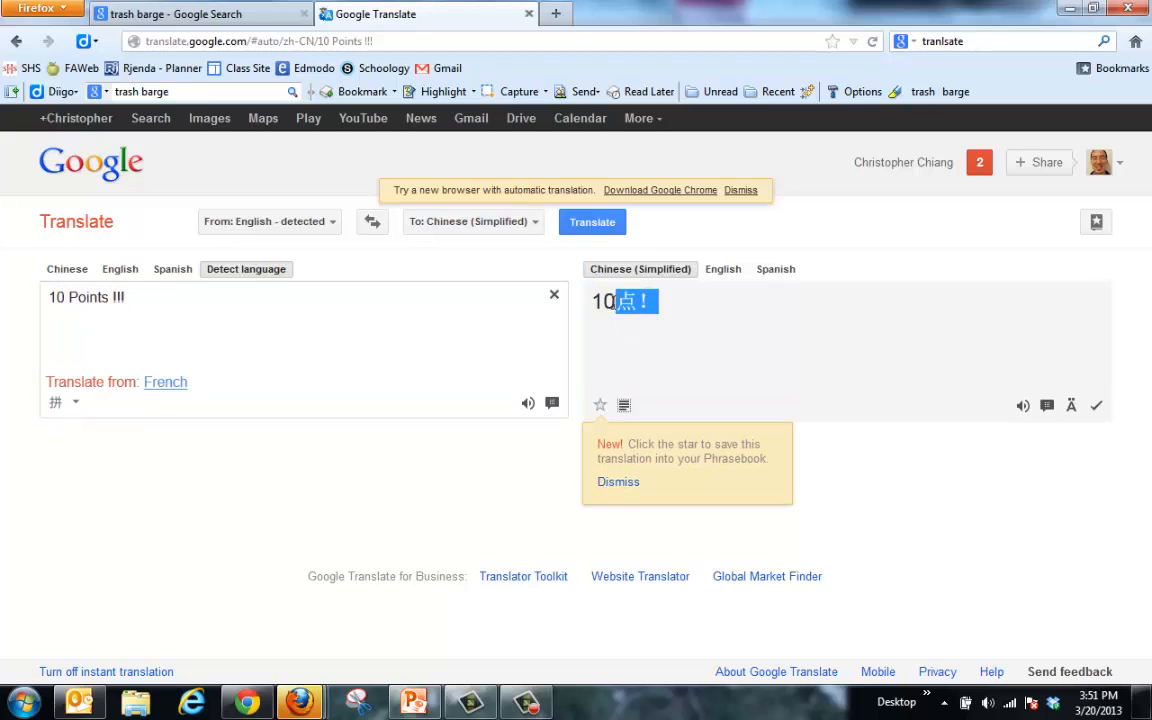
click(413, 702)
text(10点！)
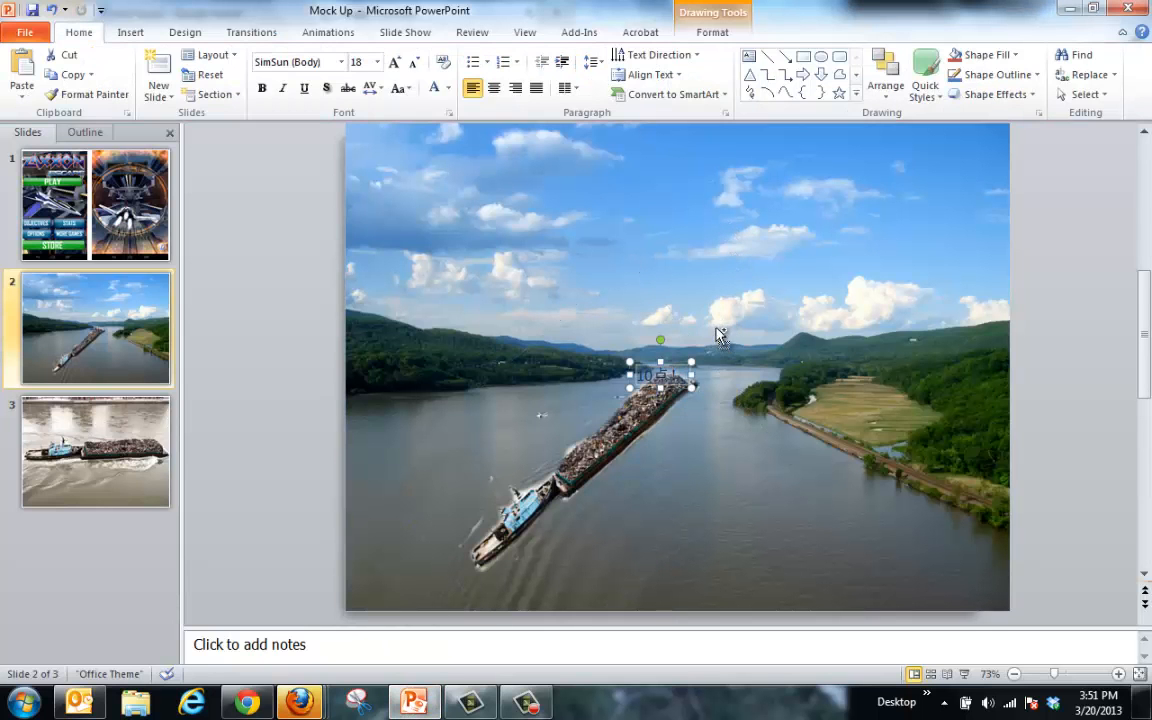
Step: Make the 10点！ text size 66 and red, and rotate it to the barge's angle
click(377, 62)
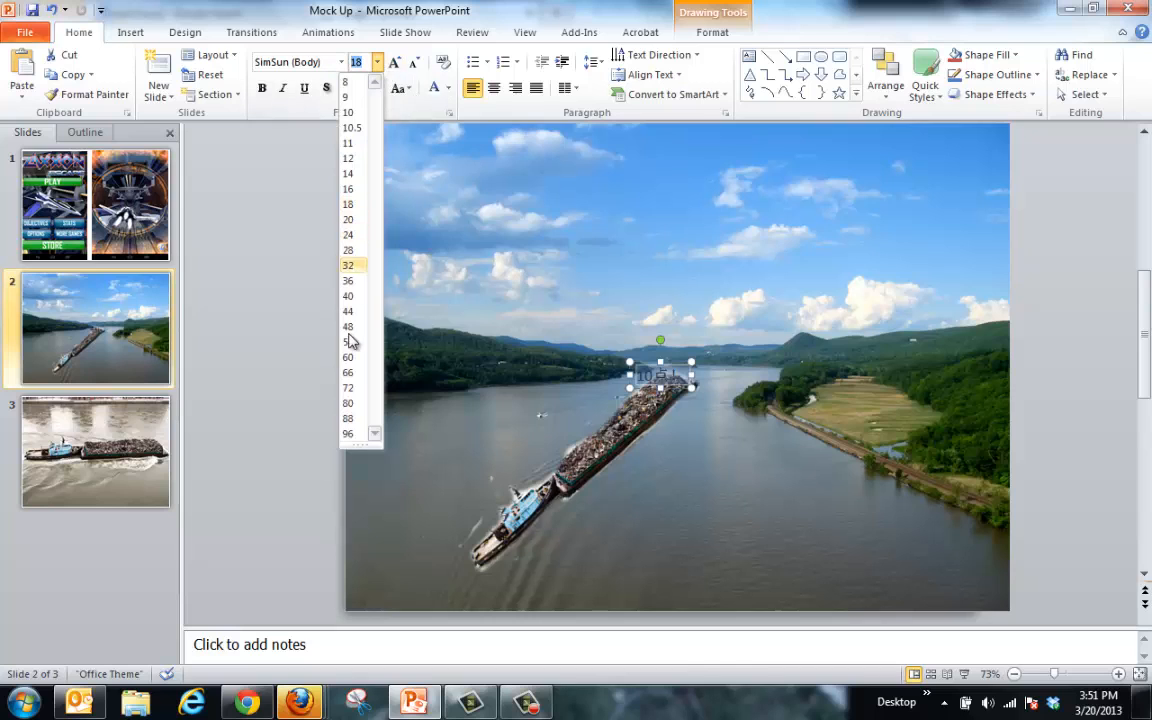
click(349, 375)
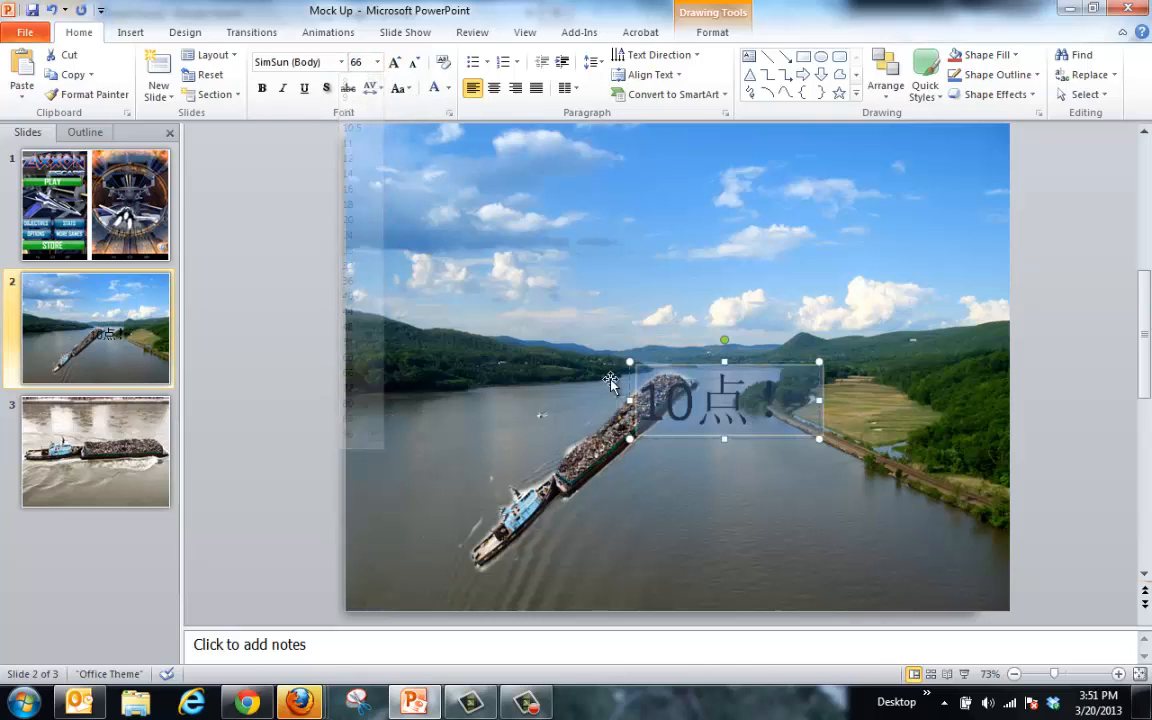
click(448, 88)
click(324, 219)
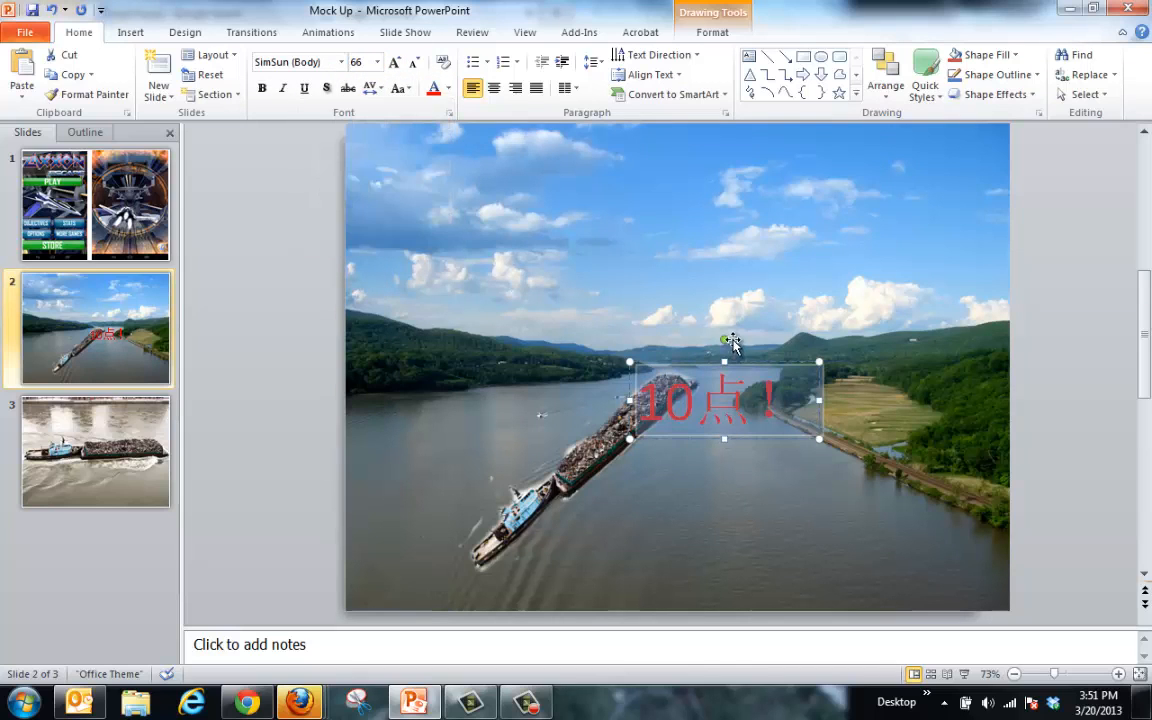
drag(725, 340, 494, 326)
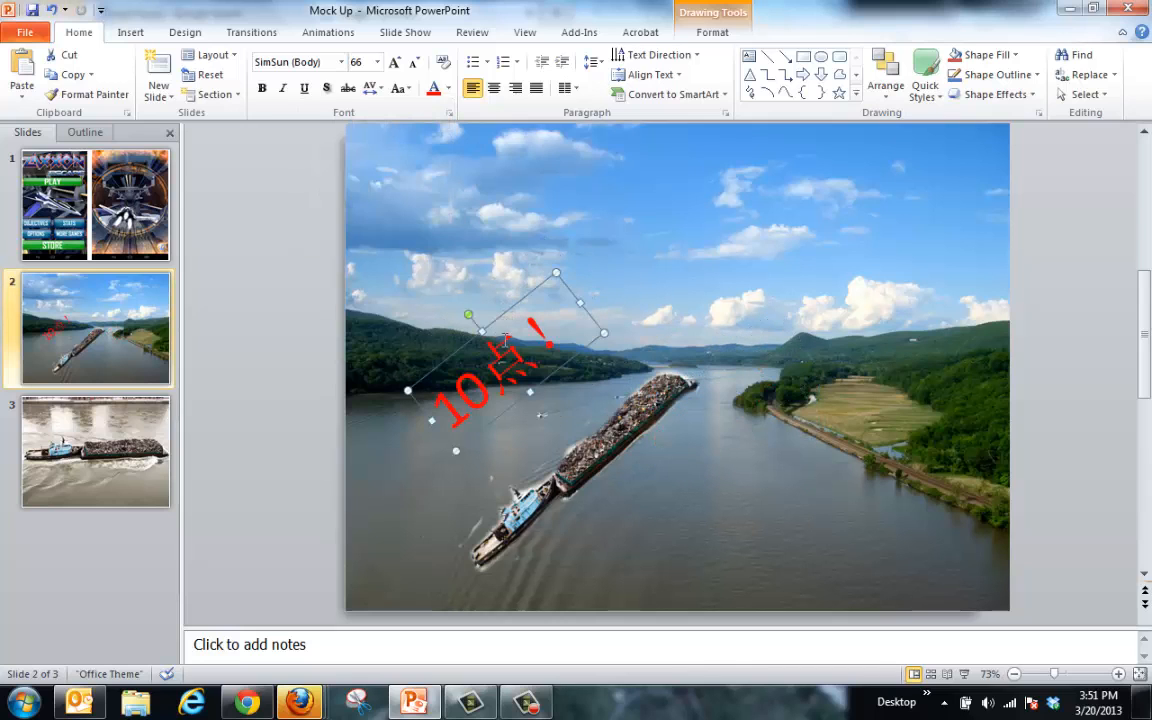
Step: Enlarge the 10点！ text to 96 pt and nudge it up and right above the barge
click(500, 346)
key(ctrl+a)
click(377, 62)
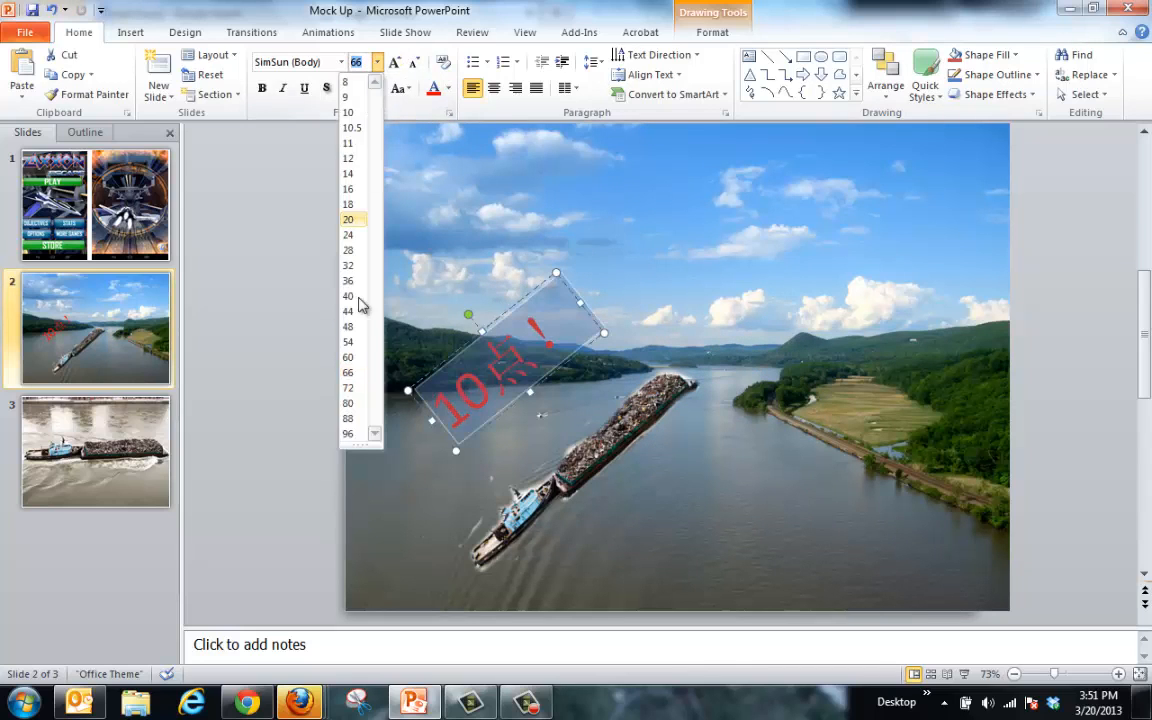
click(352, 427)
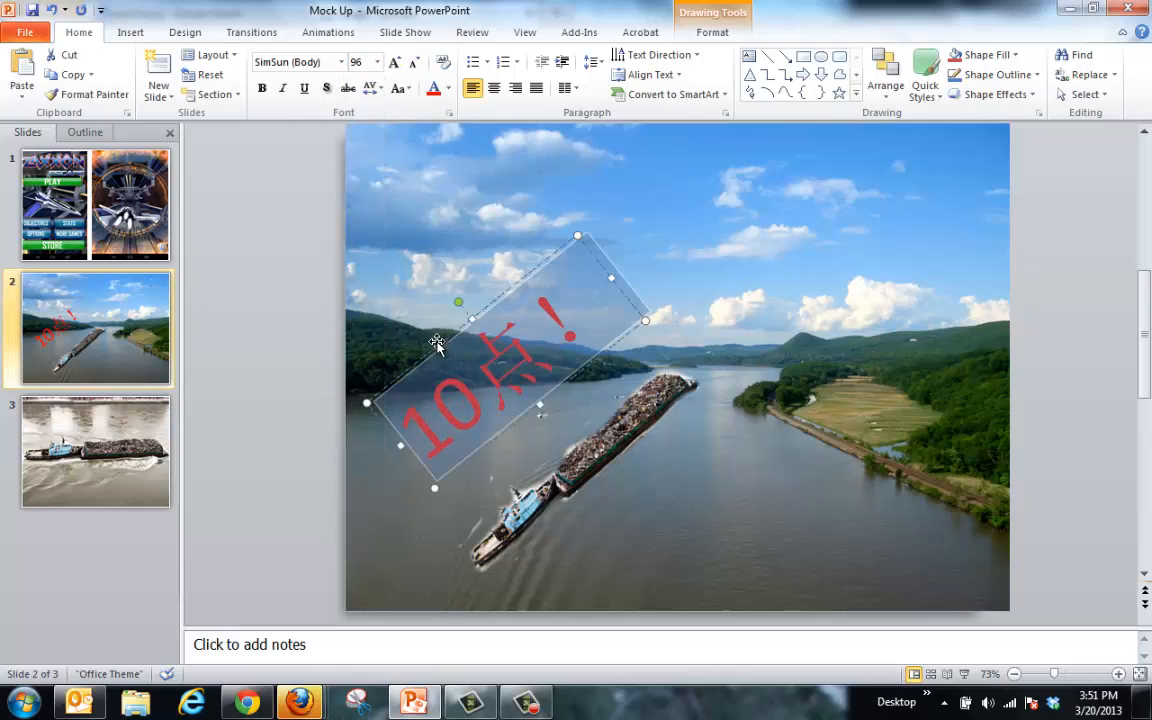
drag(437, 343, 467, 328)
click(655, 476)
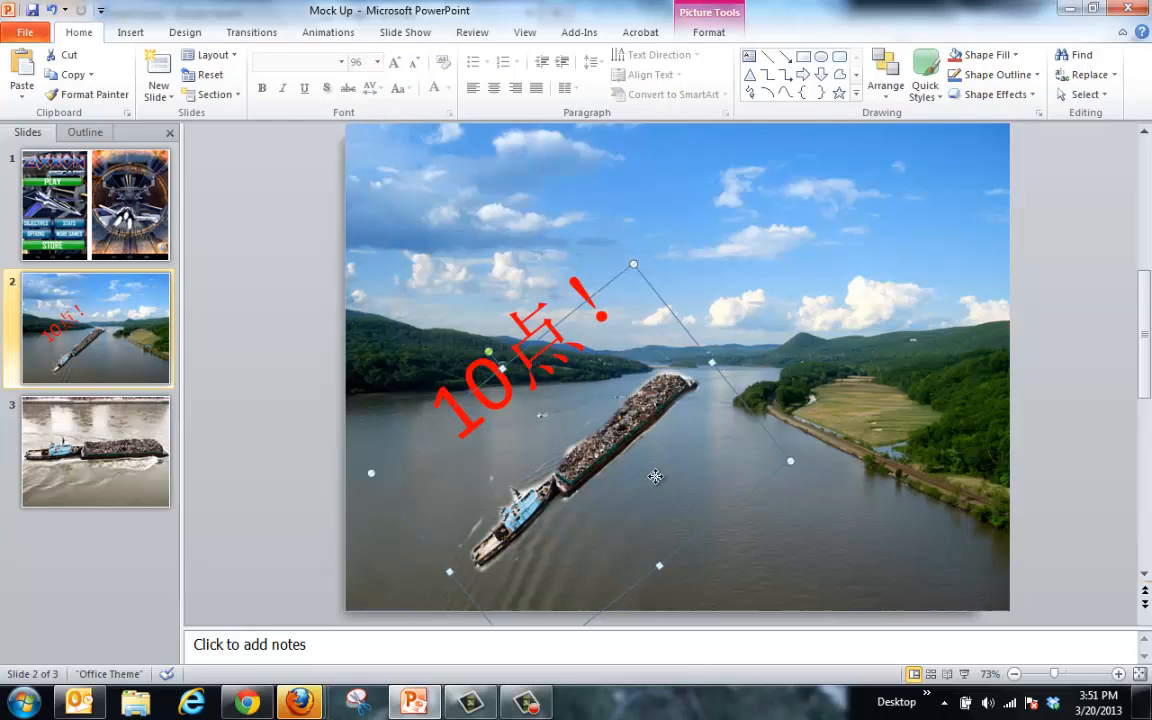
click(777, 345)
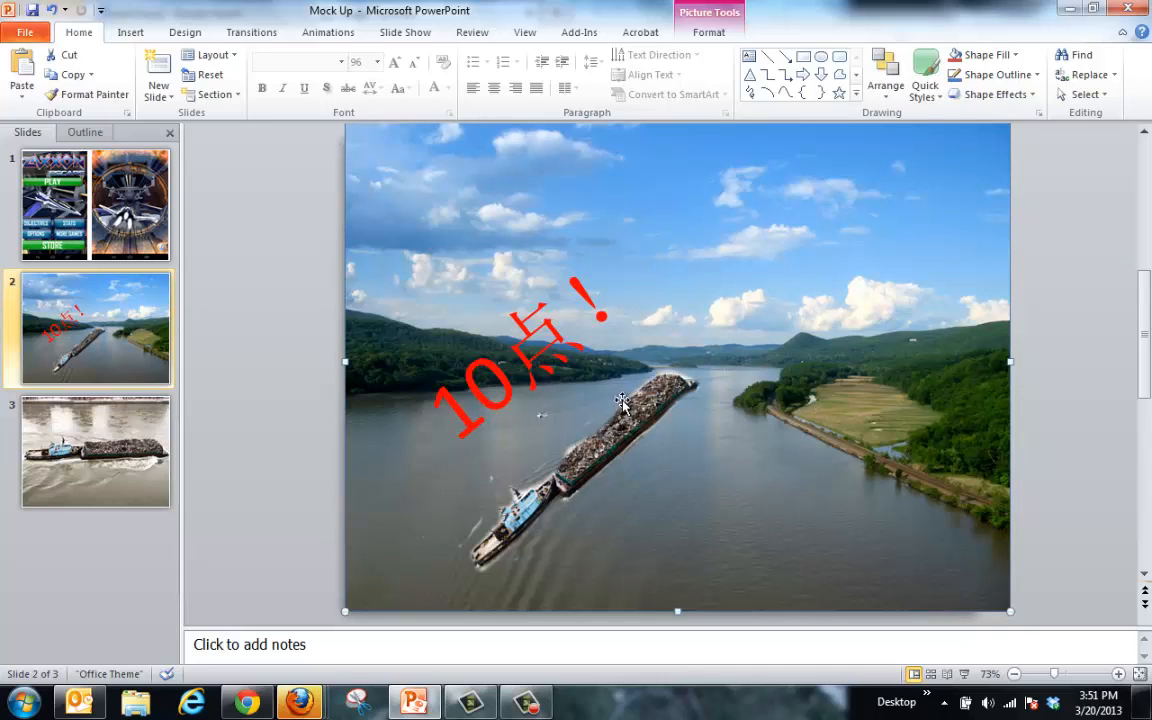
Step: Snip the barge slide with its red text and name the capture Boat Scene
click(364, 708)
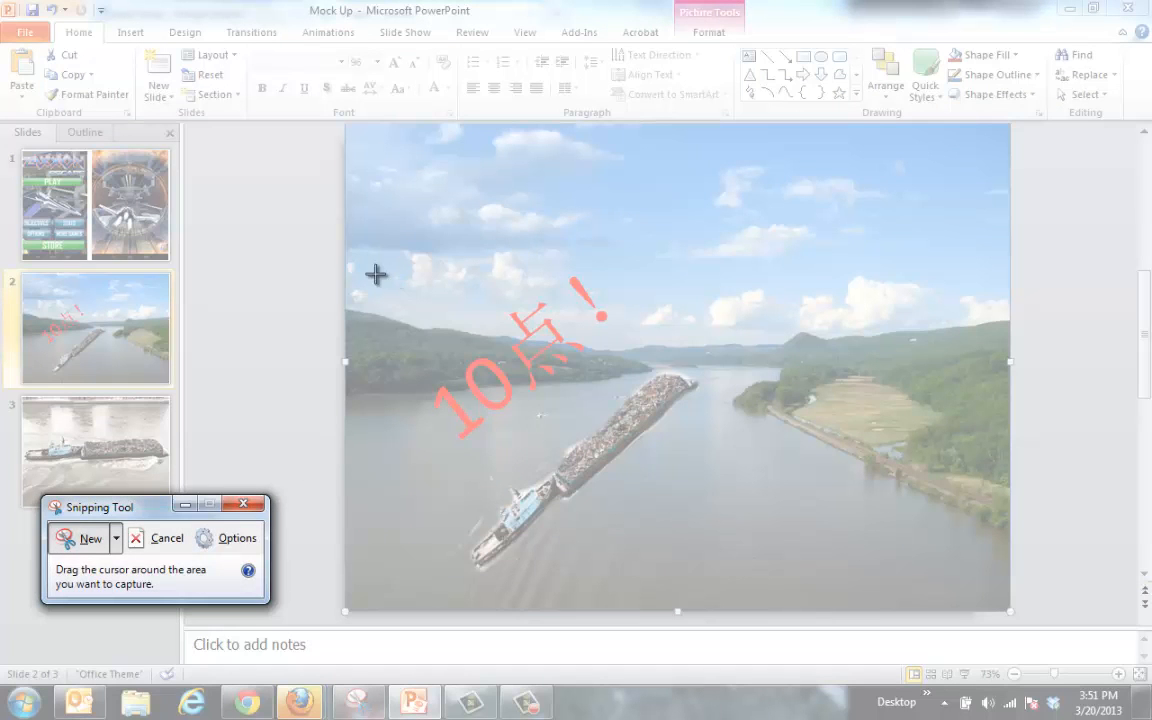
drag(393, 234, 716, 600)
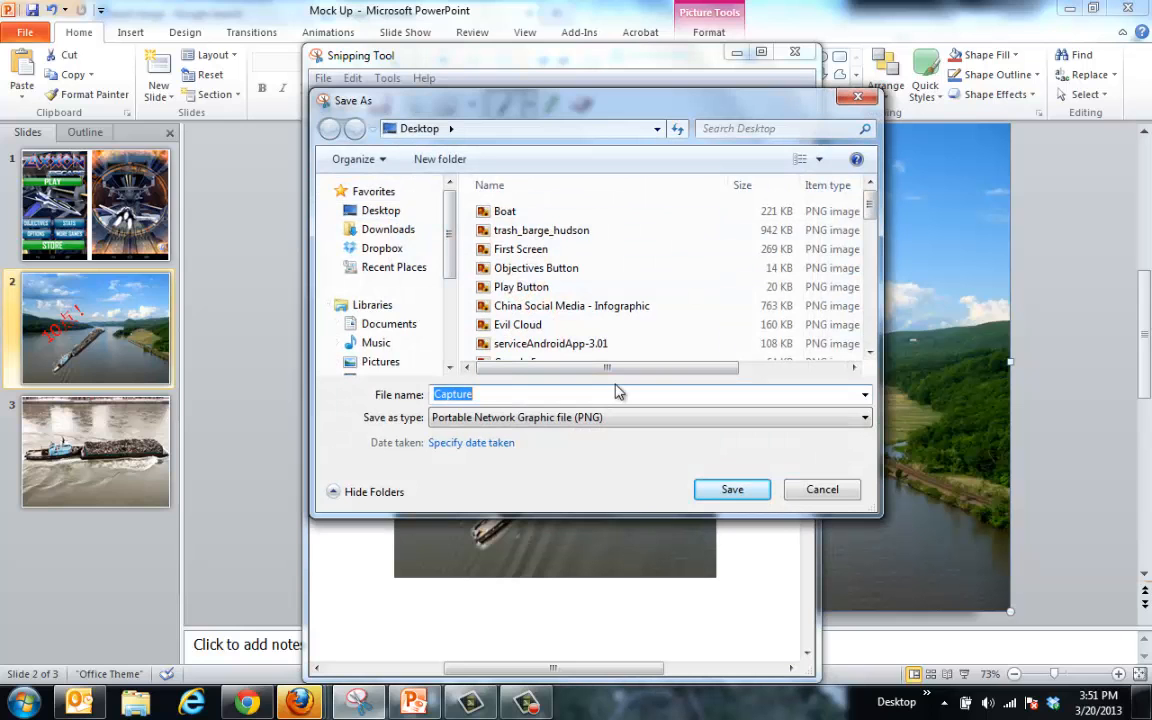
text(Boaty)
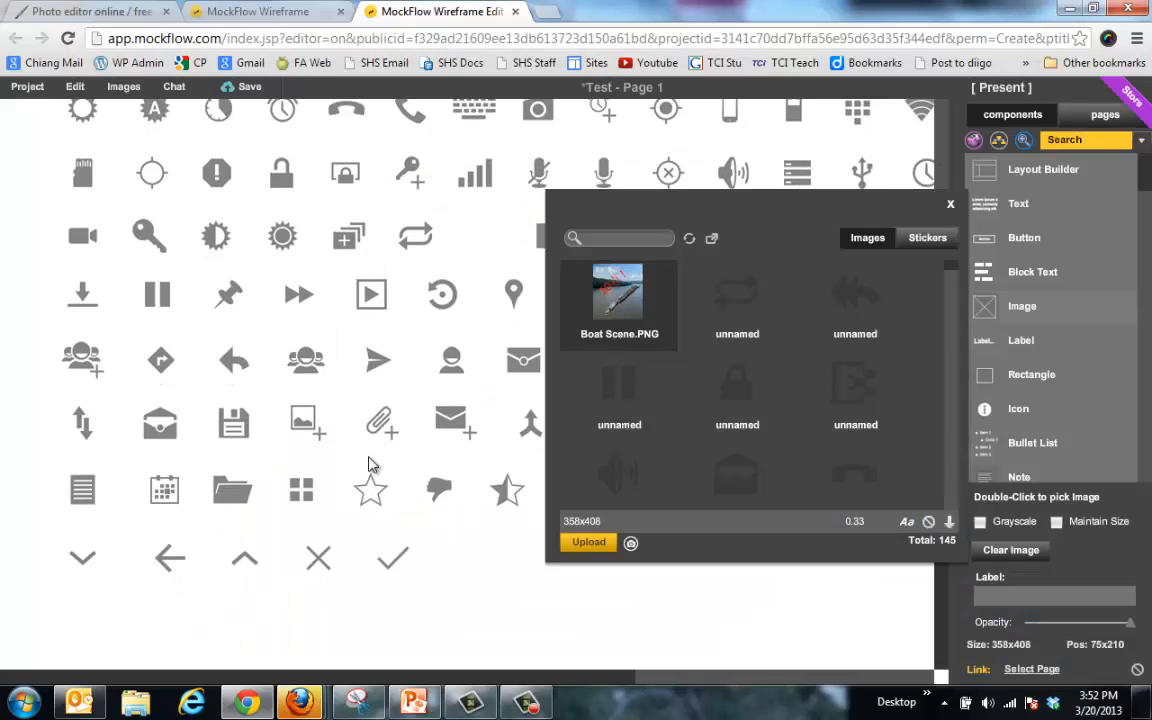
Step: Drop a RadioButton below the Boat Scene image on the phone and select its label for renaming
scroll(787, 457, up, 3)
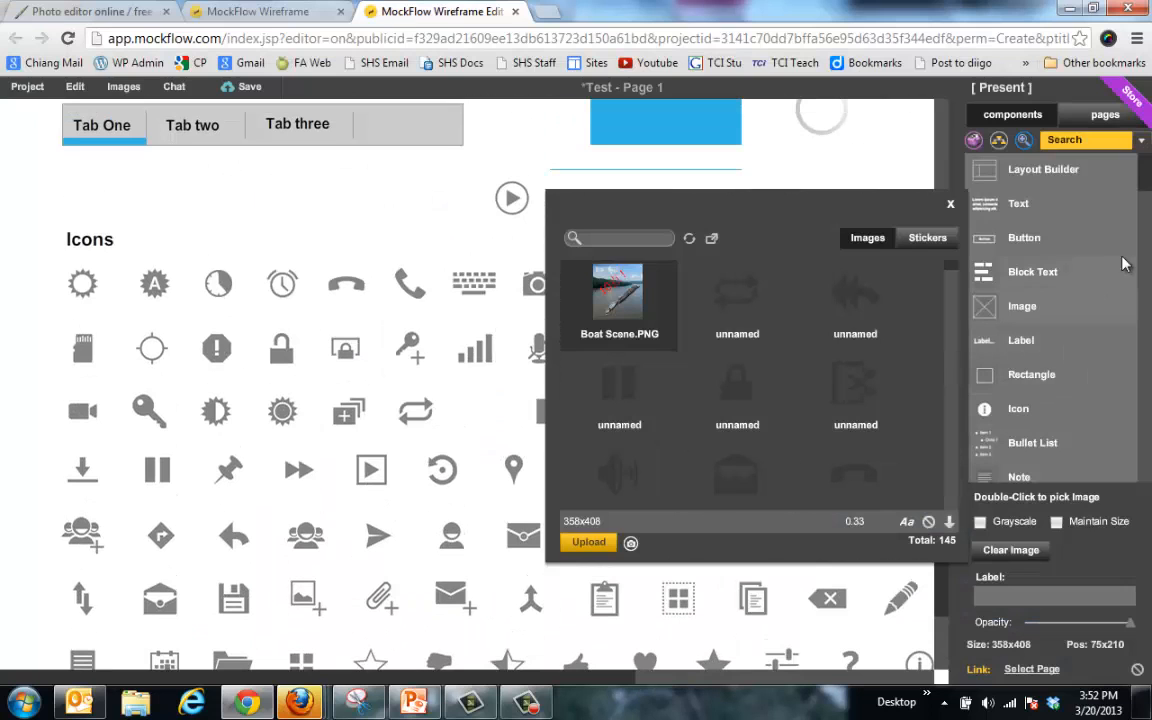
drag(1147, 187, 1148, 257)
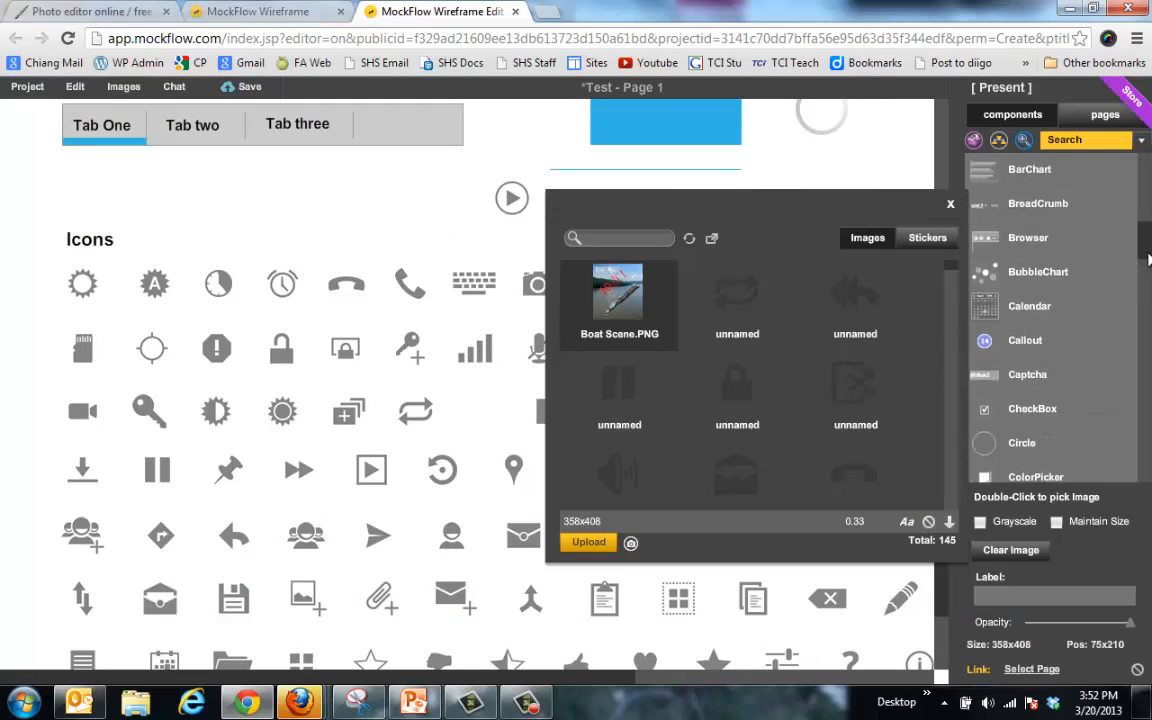
scroll(447, 319, up, 5)
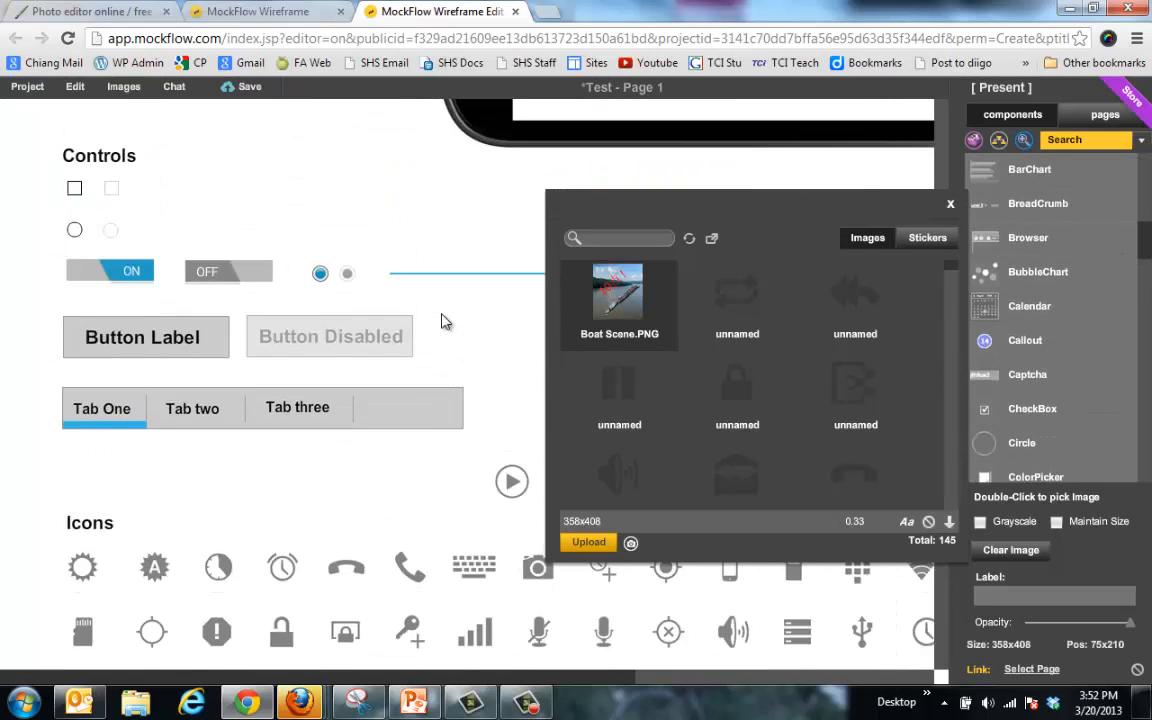
scroll(445, 321, up, 6)
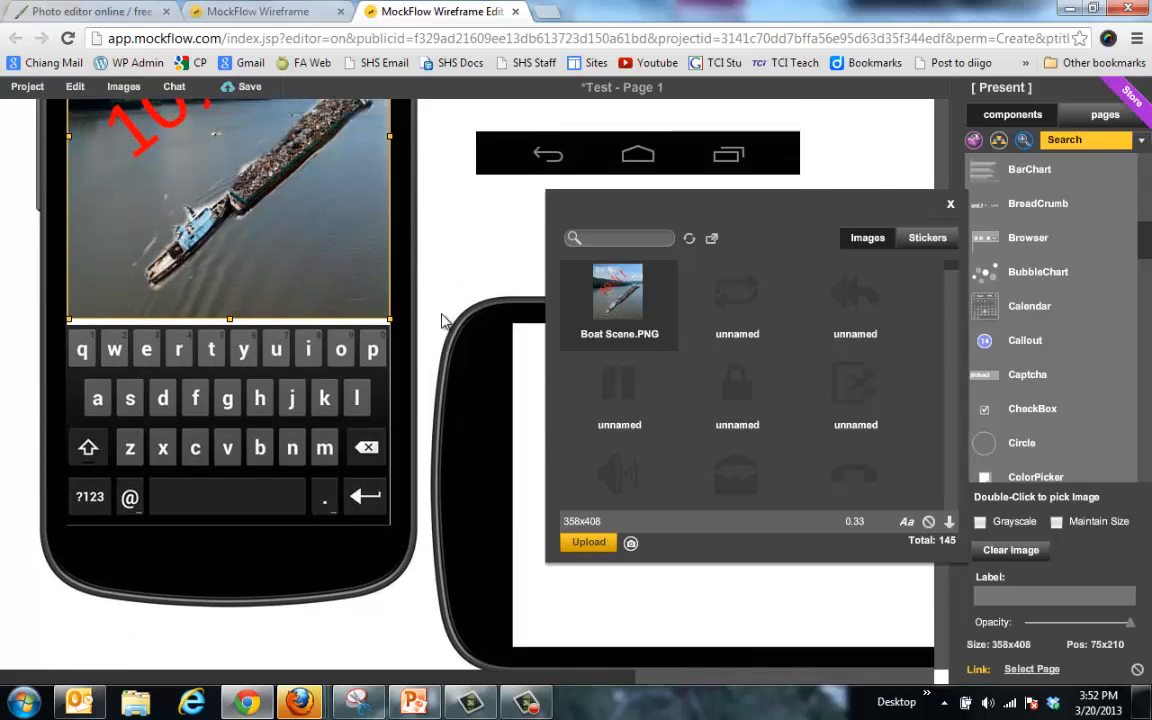
drag(1143, 253, 1149, 372)
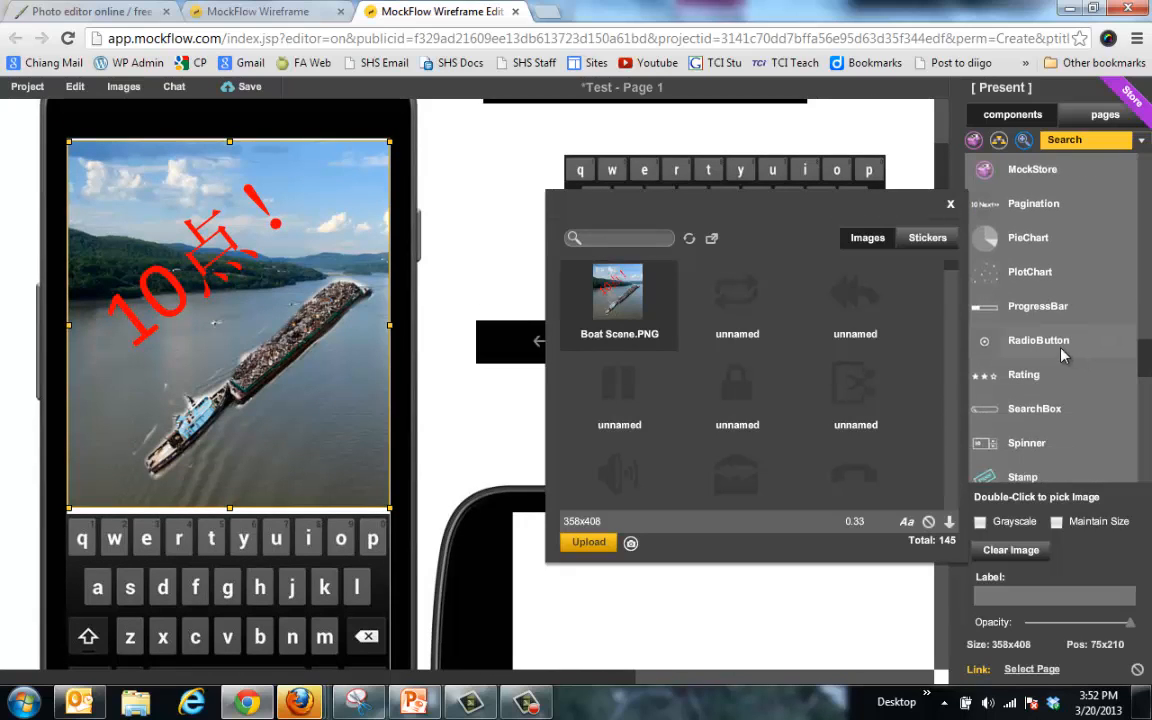
drag(1040, 343, 262, 490)
double_click(281, 489)
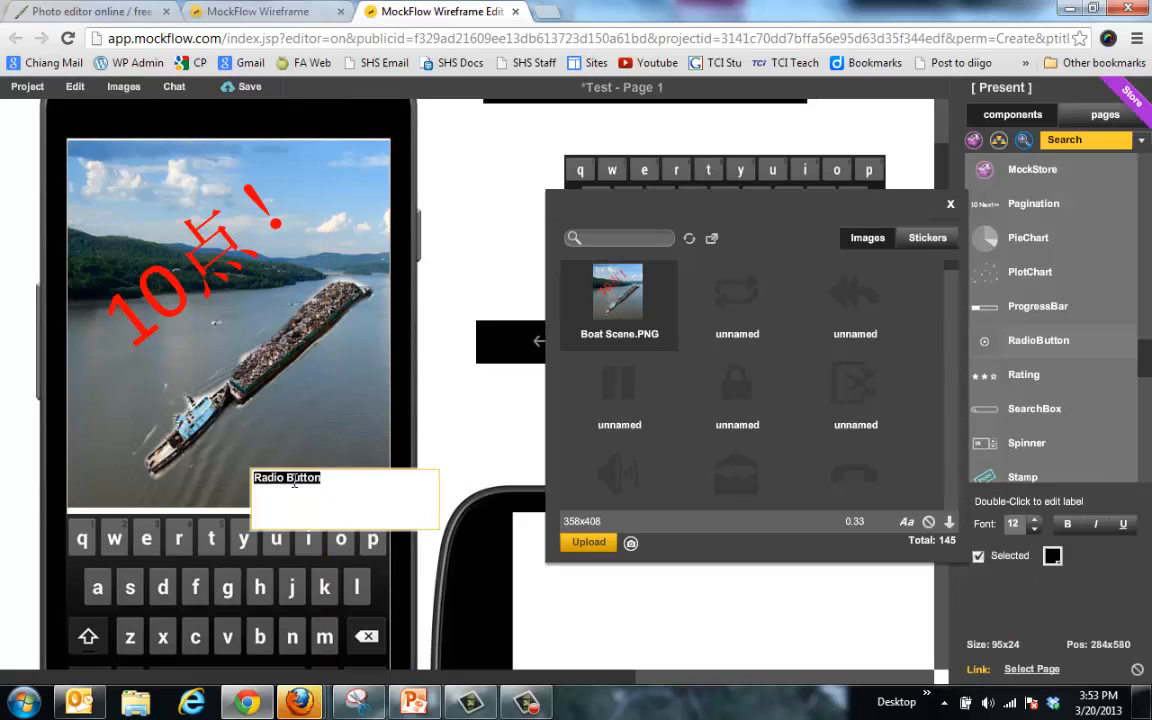
drag(328, 477, 254, 477)
Step: Relabel the radio button 'Go Forward' and nudge it into place
text(Go Forward)
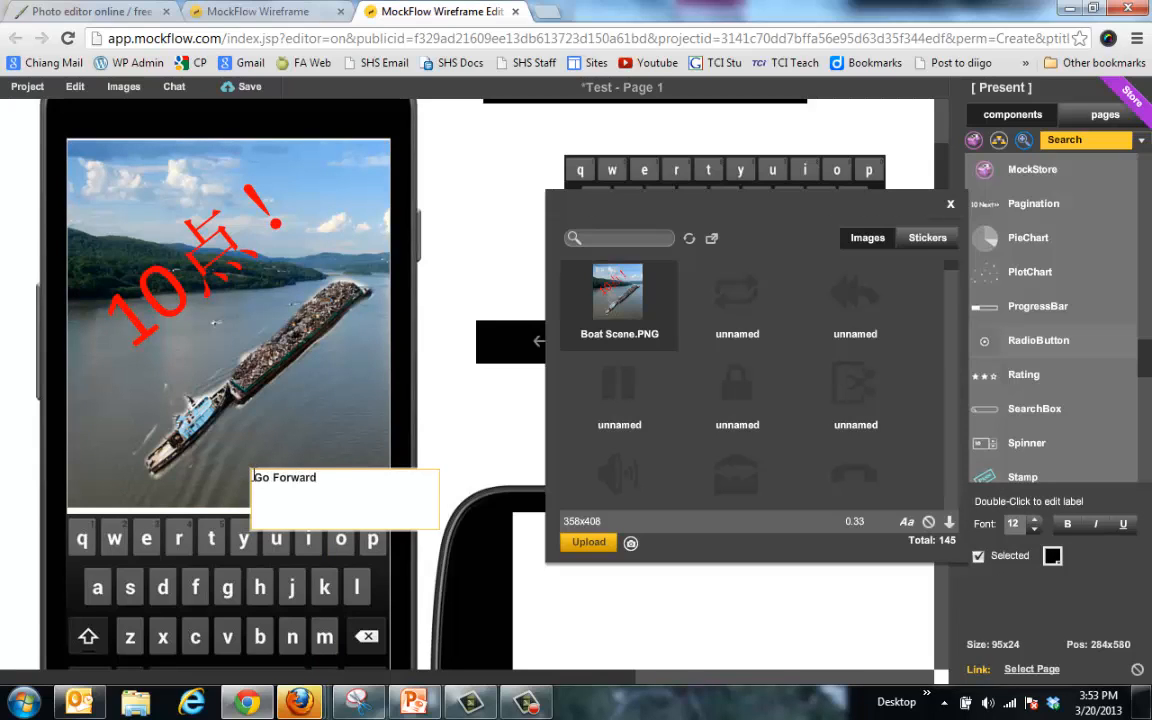
click(299, 448)
drag(304, 487, 265, 478)
double_click(330, 479)
click(326, 420)
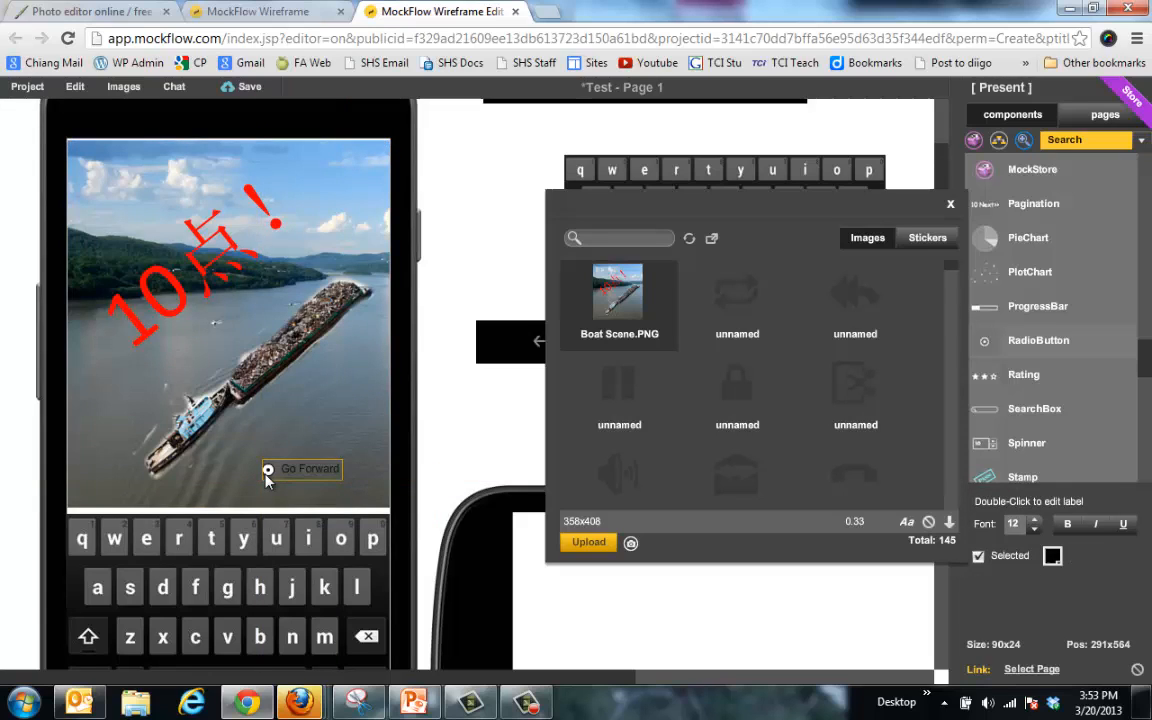
Step: Make Go Forward bold at size 23, shift it onto the photo, and add a second radio button
click(1036, 524)
click(1036, 524)
click(1036, 524)
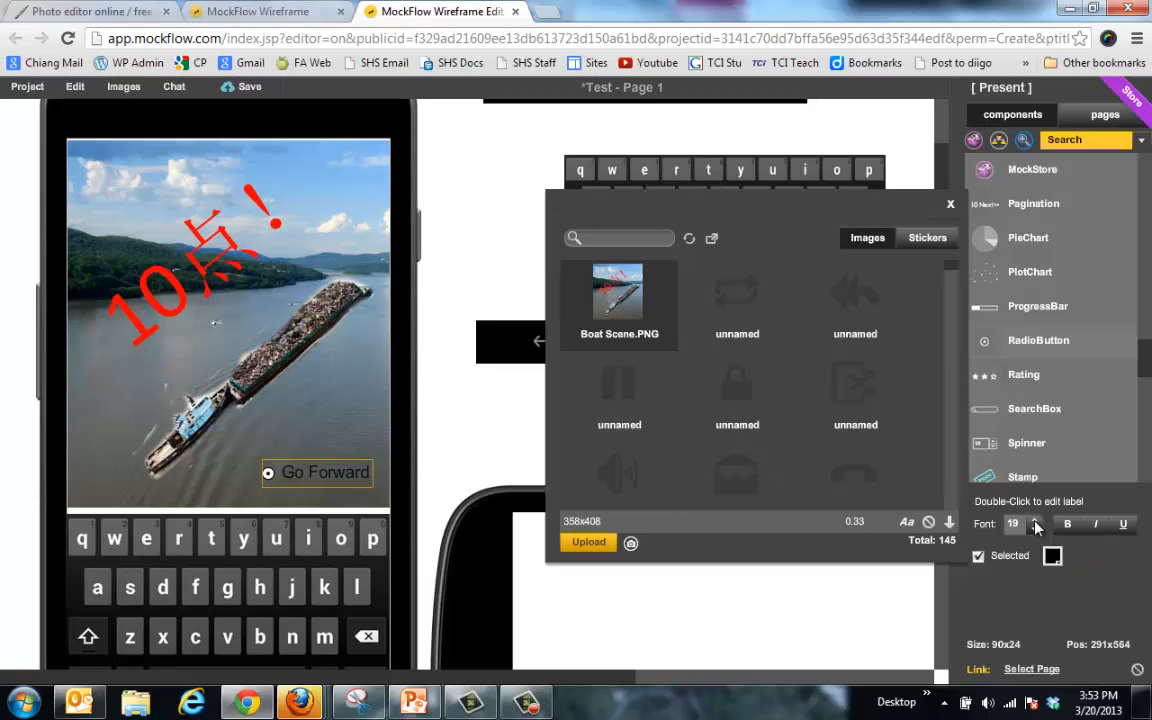
click(1036, 524)
click(1036, 524)
click(1067, 524)
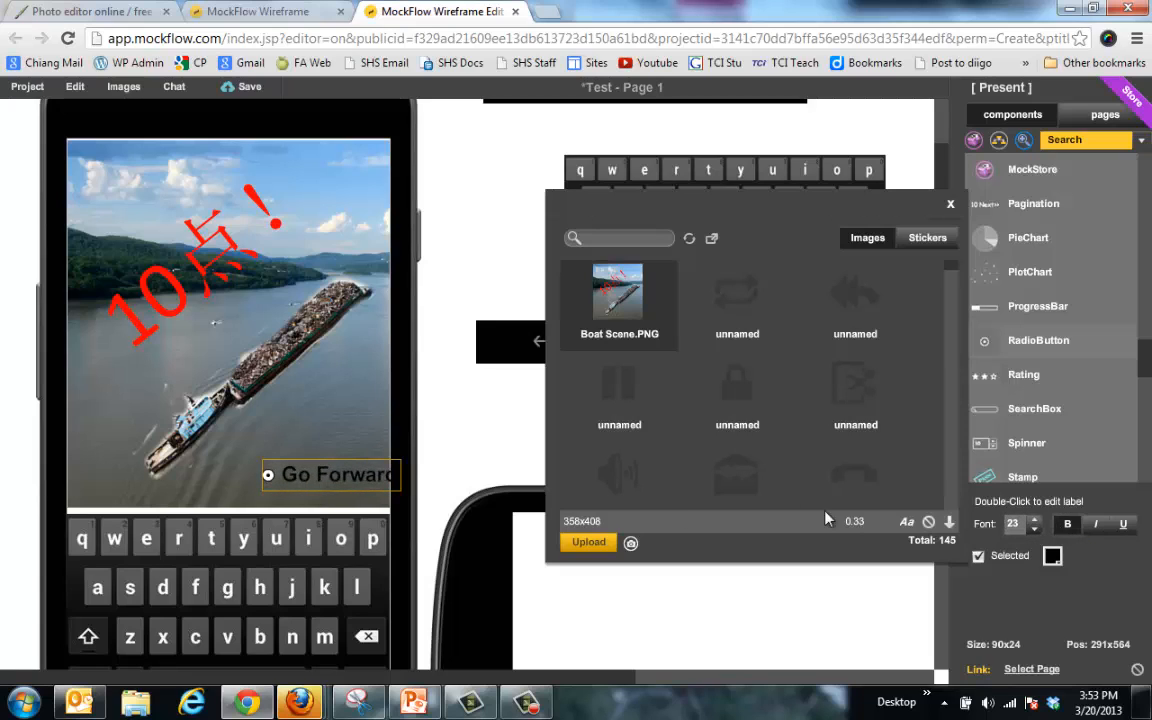
drag(272, 480, 243, 483)
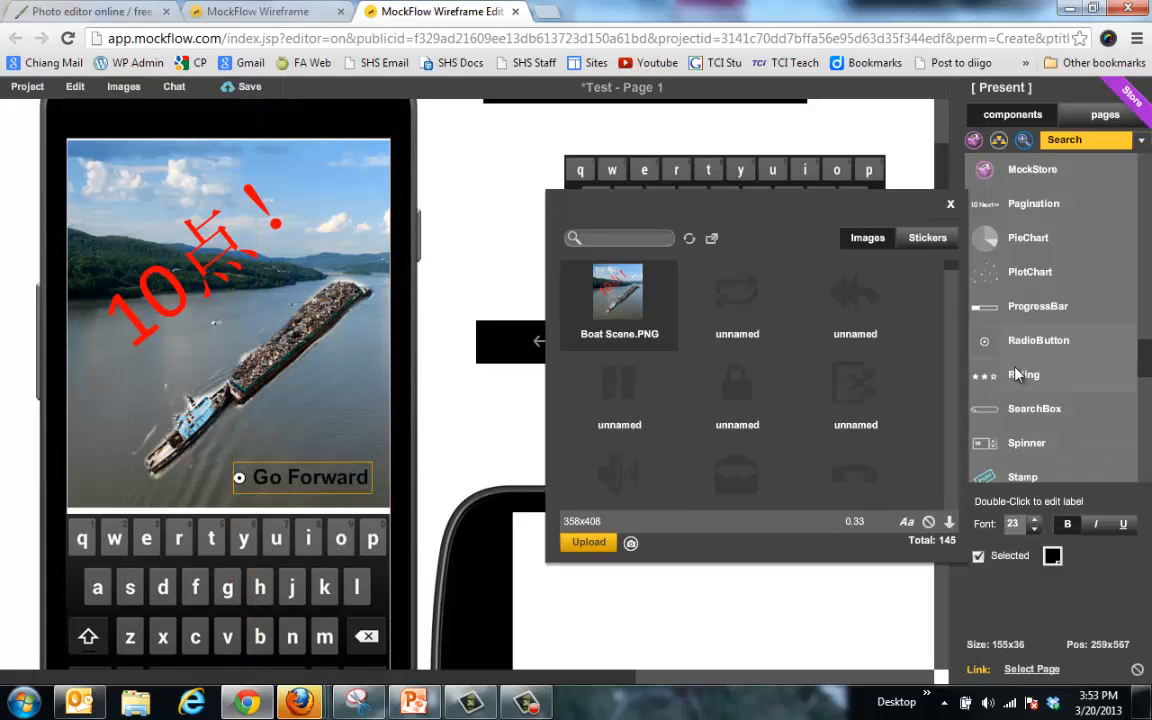
drag(1010, 345, 120, 495)
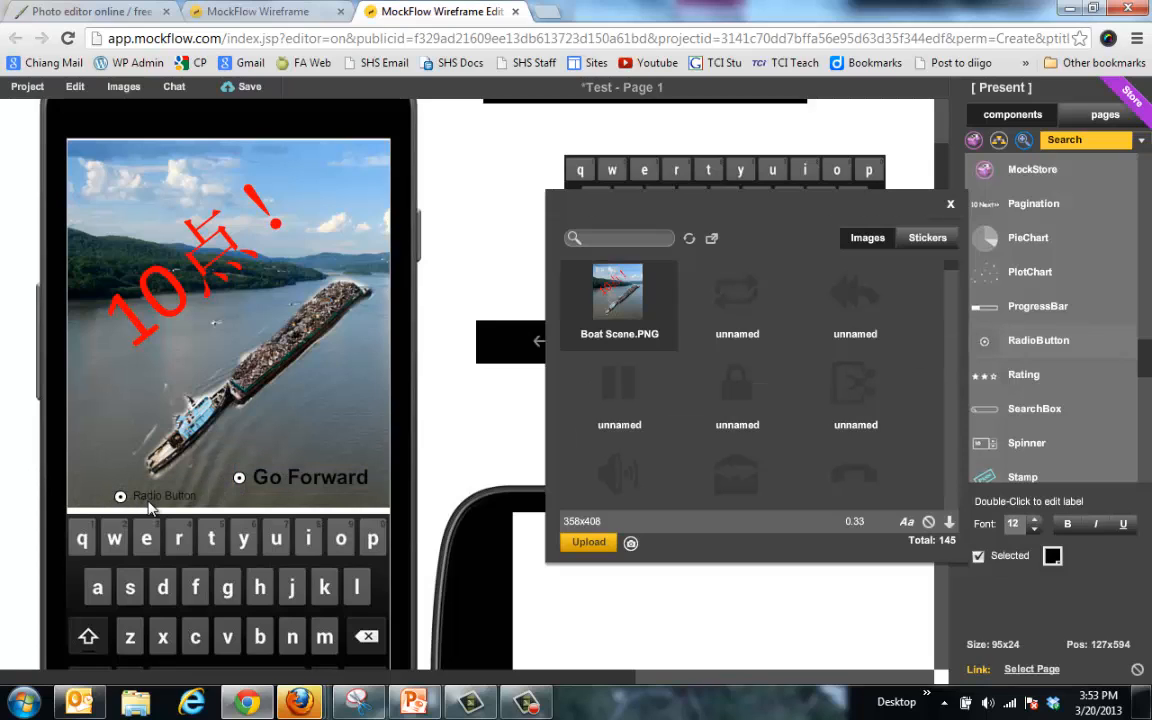
Step: Rename the new radio button 'Go Back' and move it beneath Go Forward
double_click(150, 497)
text(Go Back)
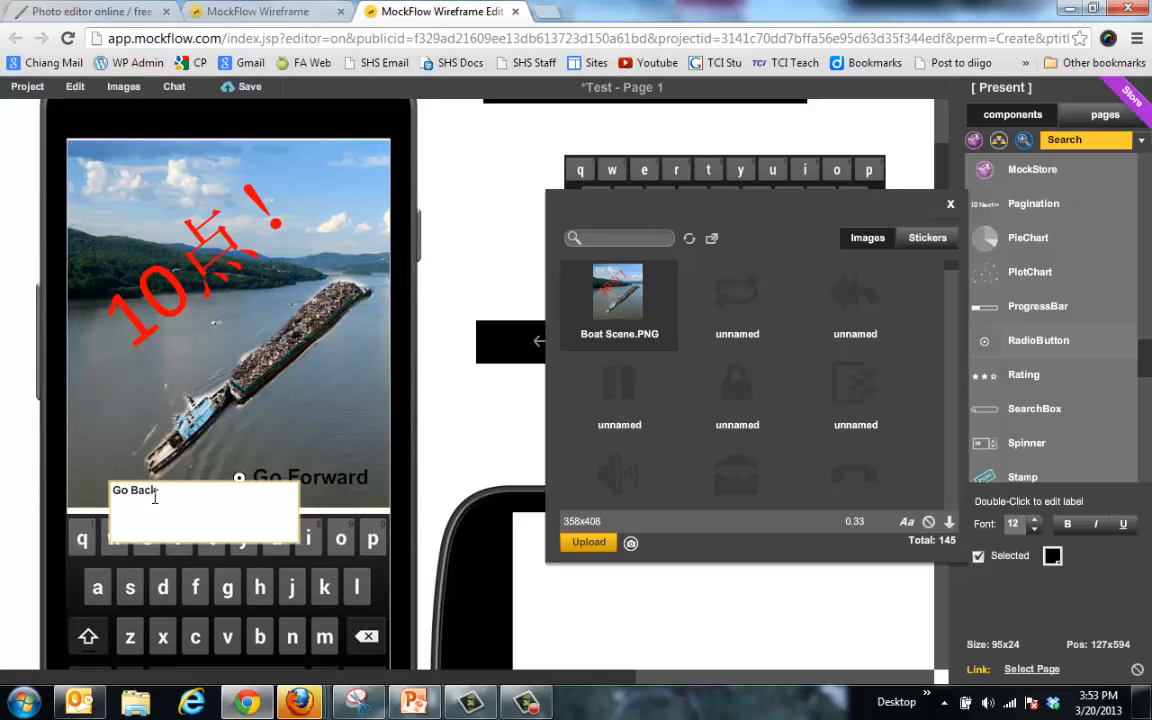
click(114, 464)
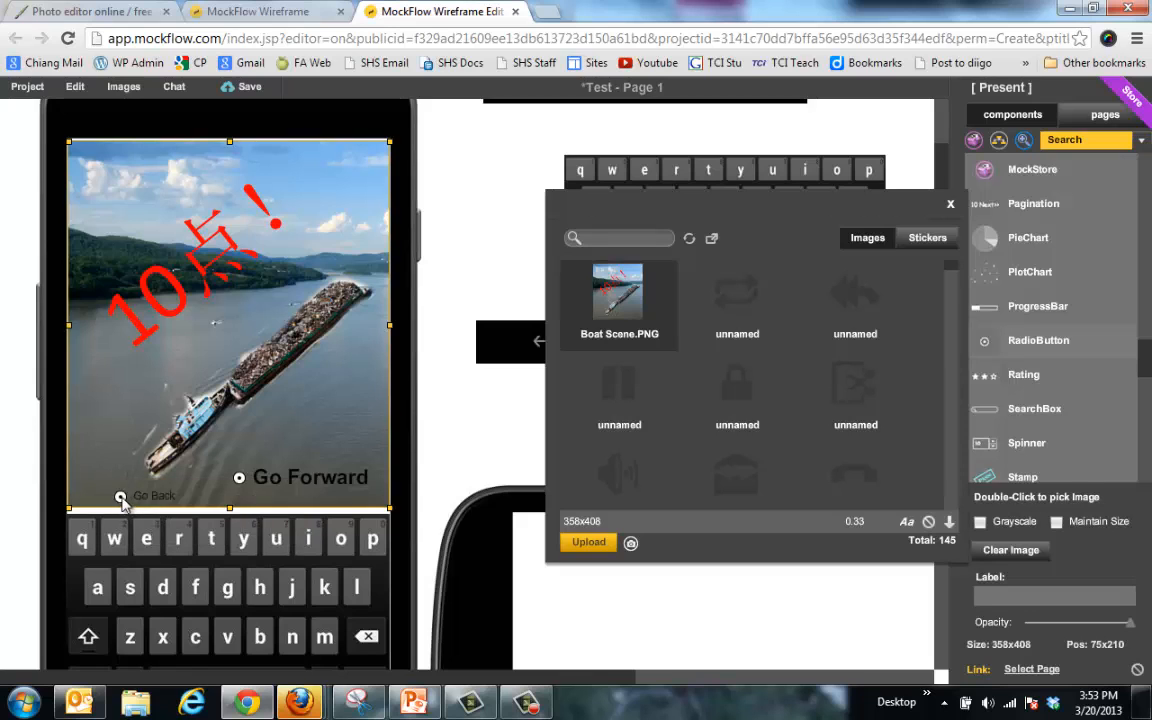
drag(120, 496, 254, 476)
Step: Make the Go Back label bold at size 23 and left-align it with Go Forward
double_click(254, 476)
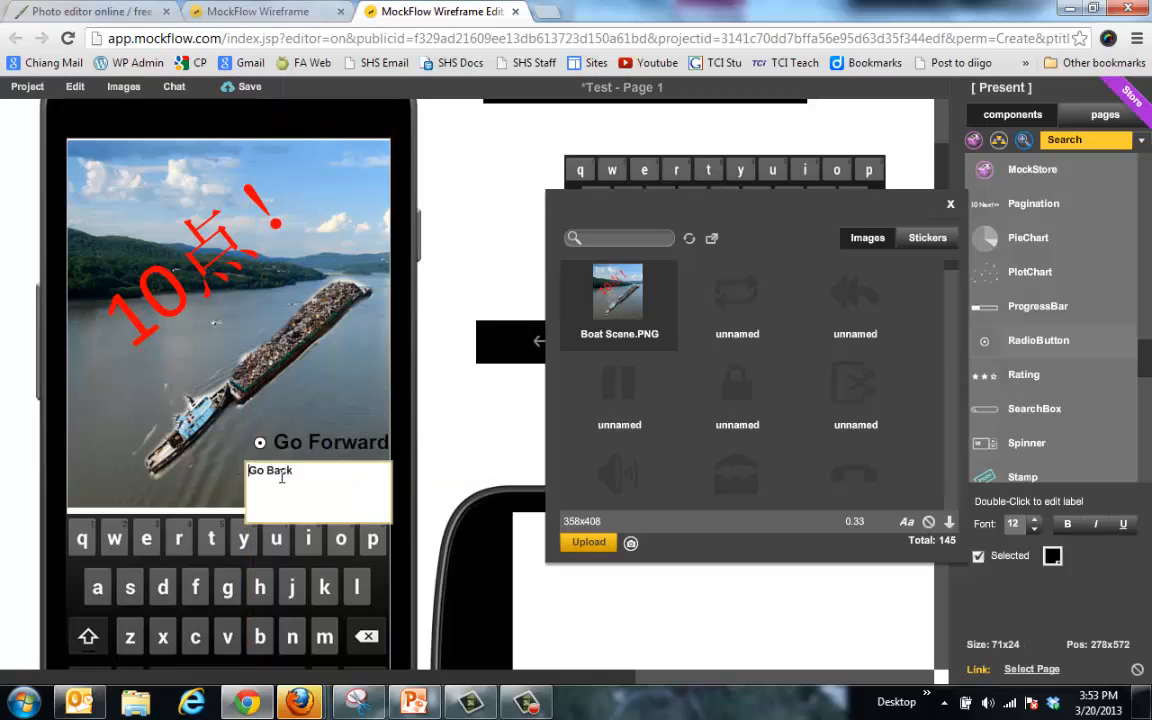
click(1035, 524)
click(1035, 524)
click(1035, 524)
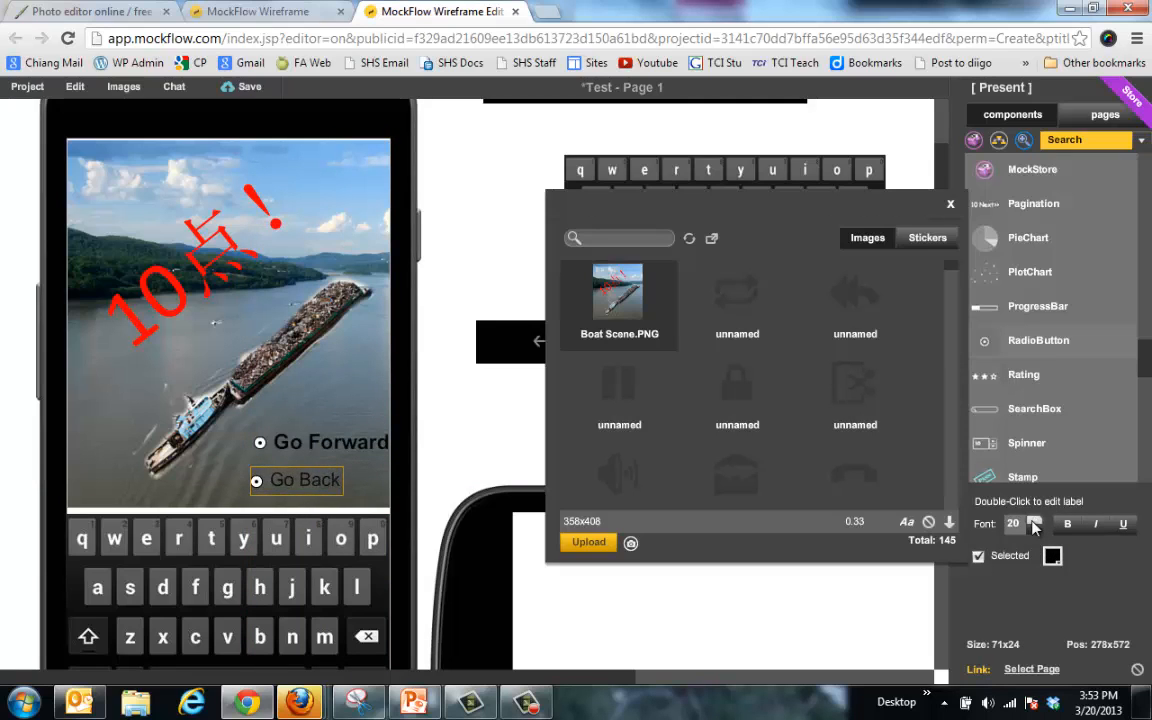
click(1035, 524)
click(1076, 524)
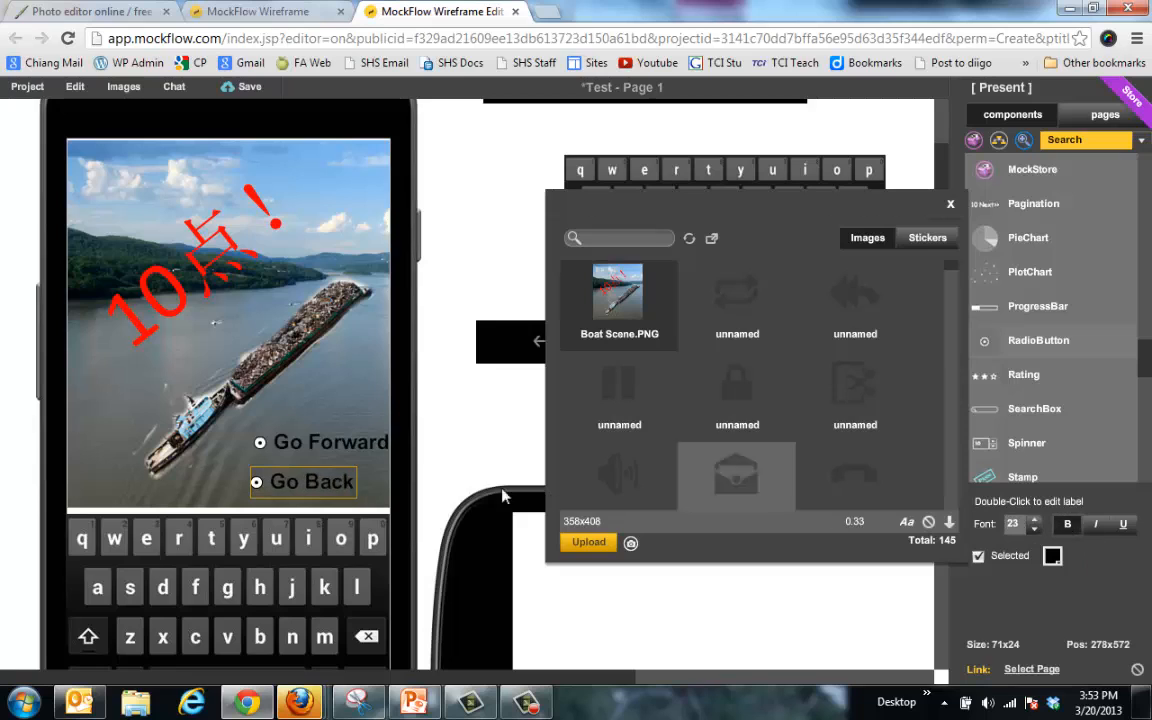
drag(299, 443, 256, 482)
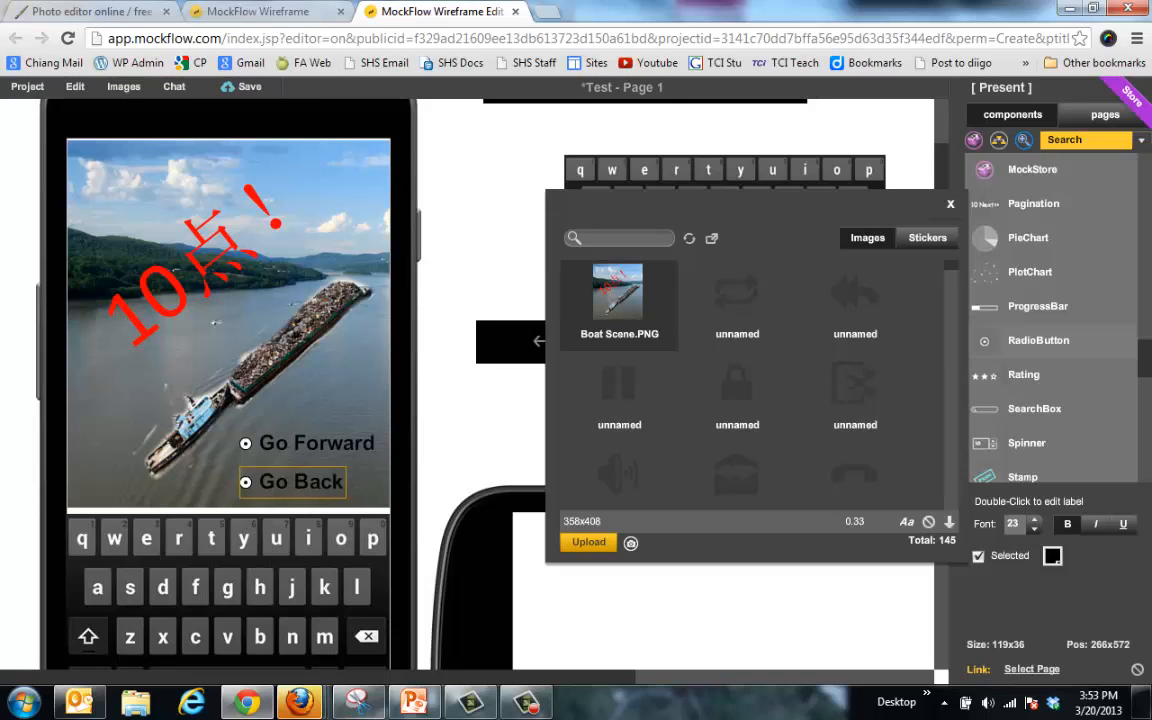
mouse_move(298, 703)
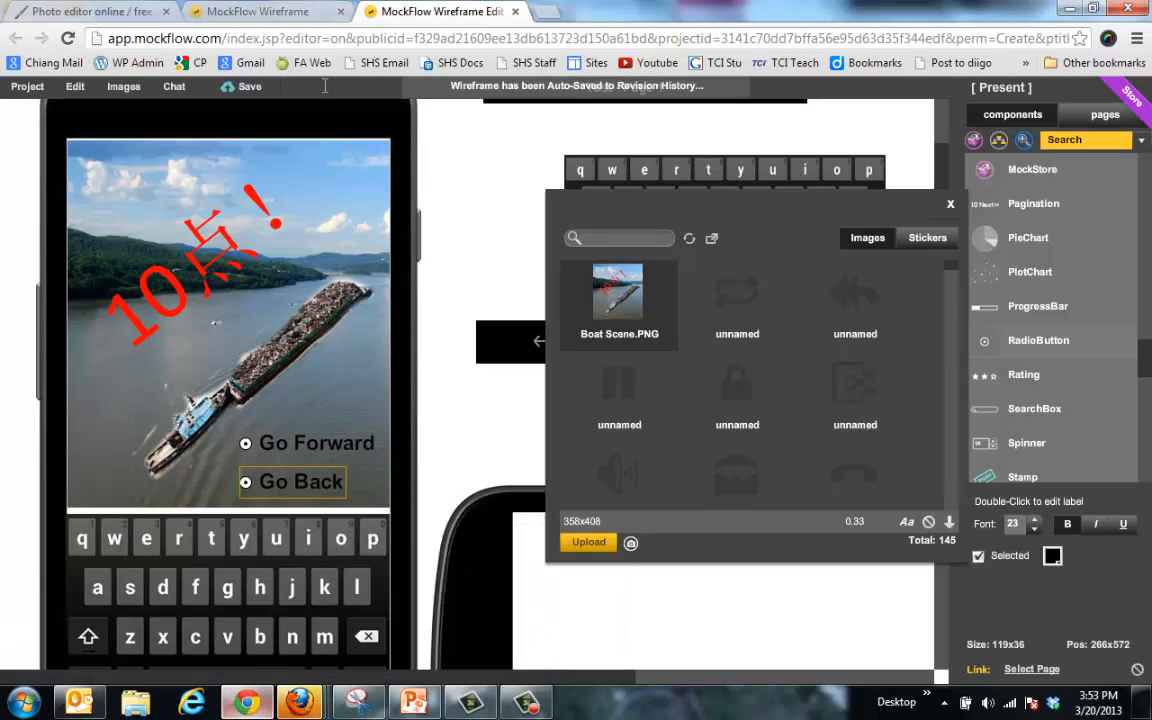
Step: Search Google Images for 'play button' in a new tab
click(254, 18)
click(545, 15)
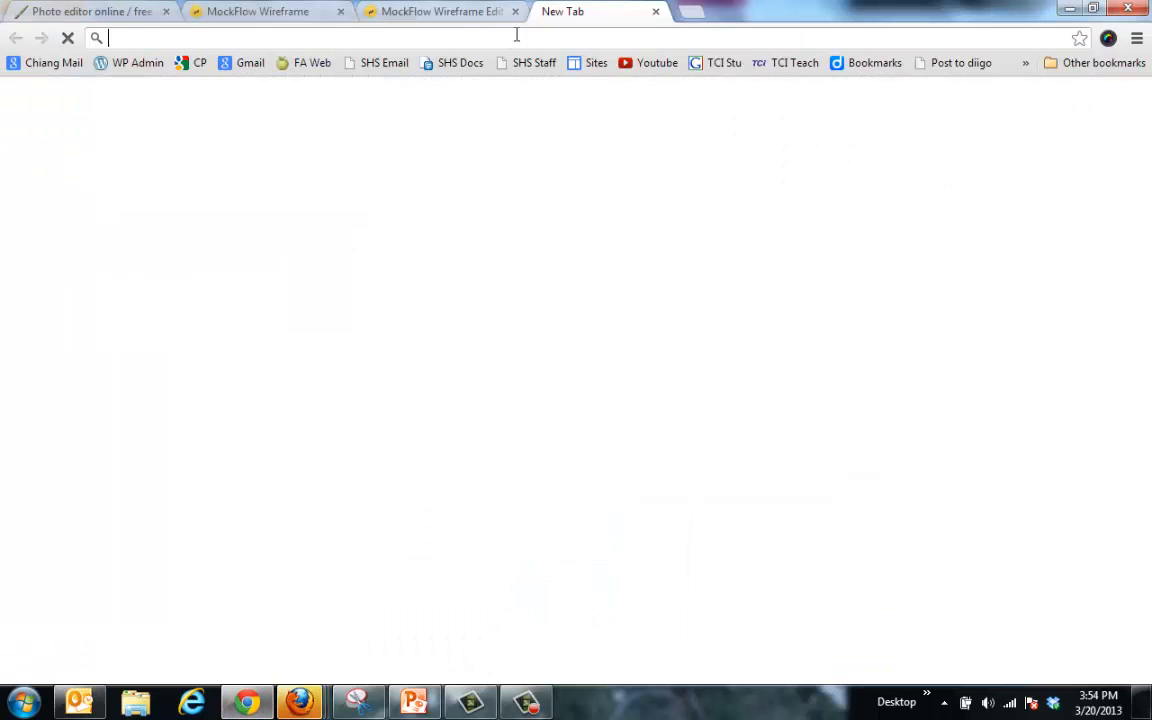
text(po)
key(BackSpace)
key(BackSpace)
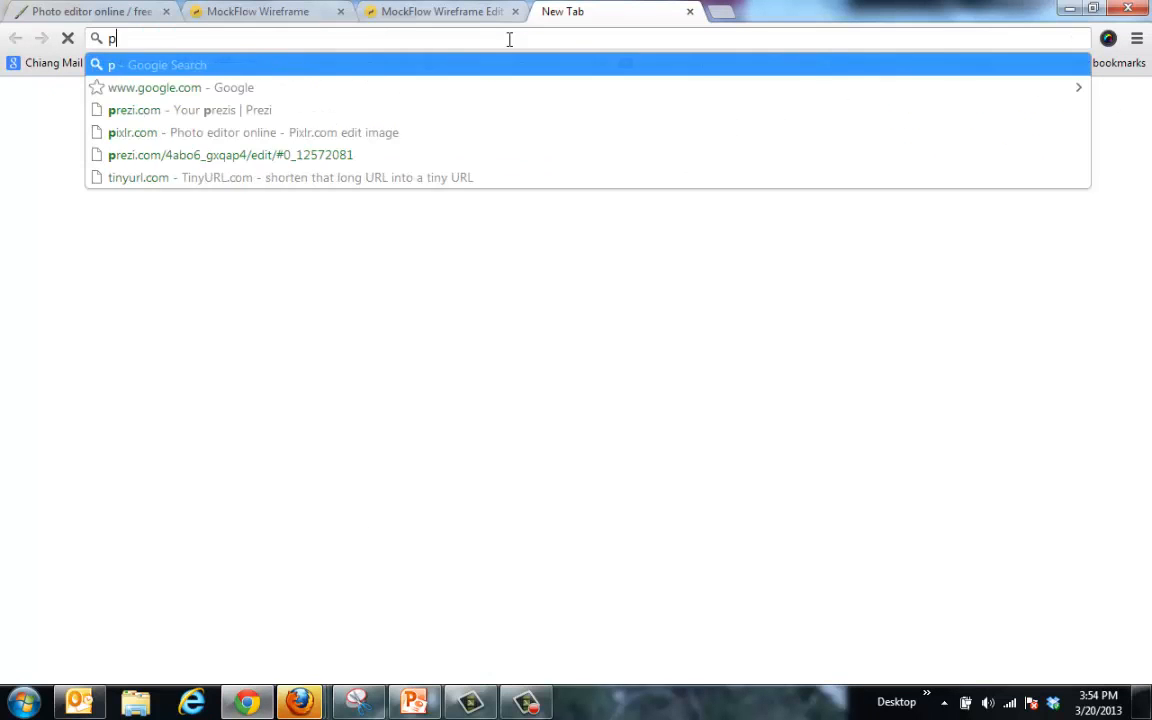
text(button)
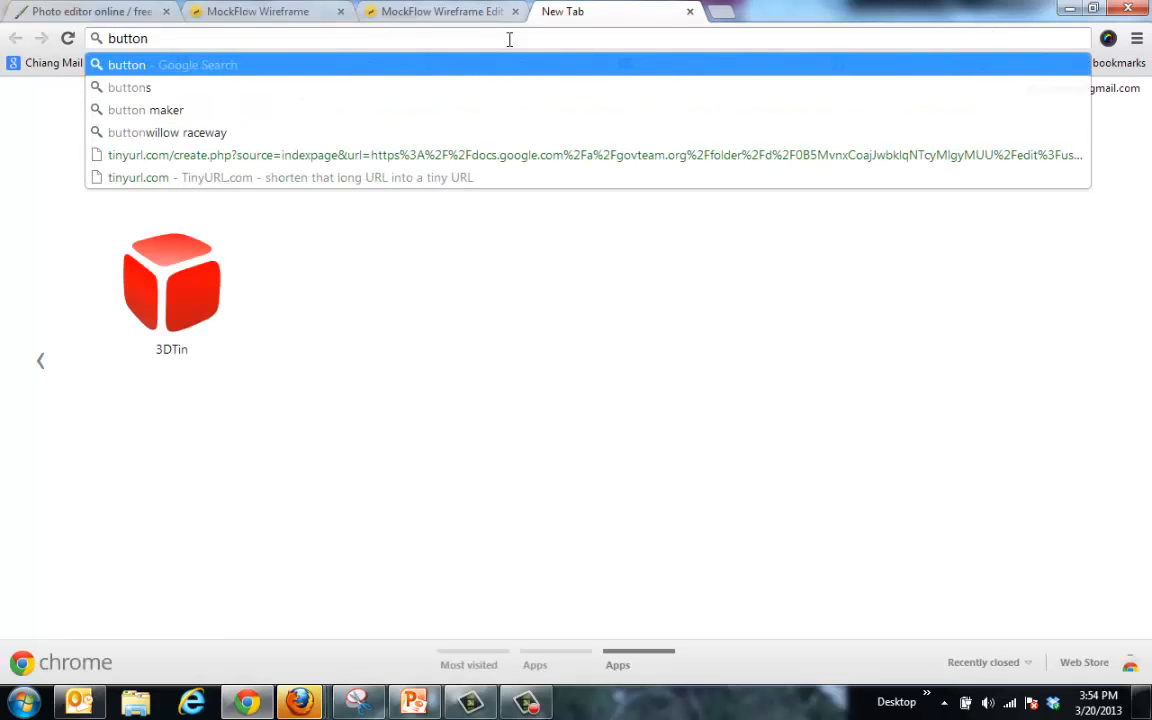
key(Return)
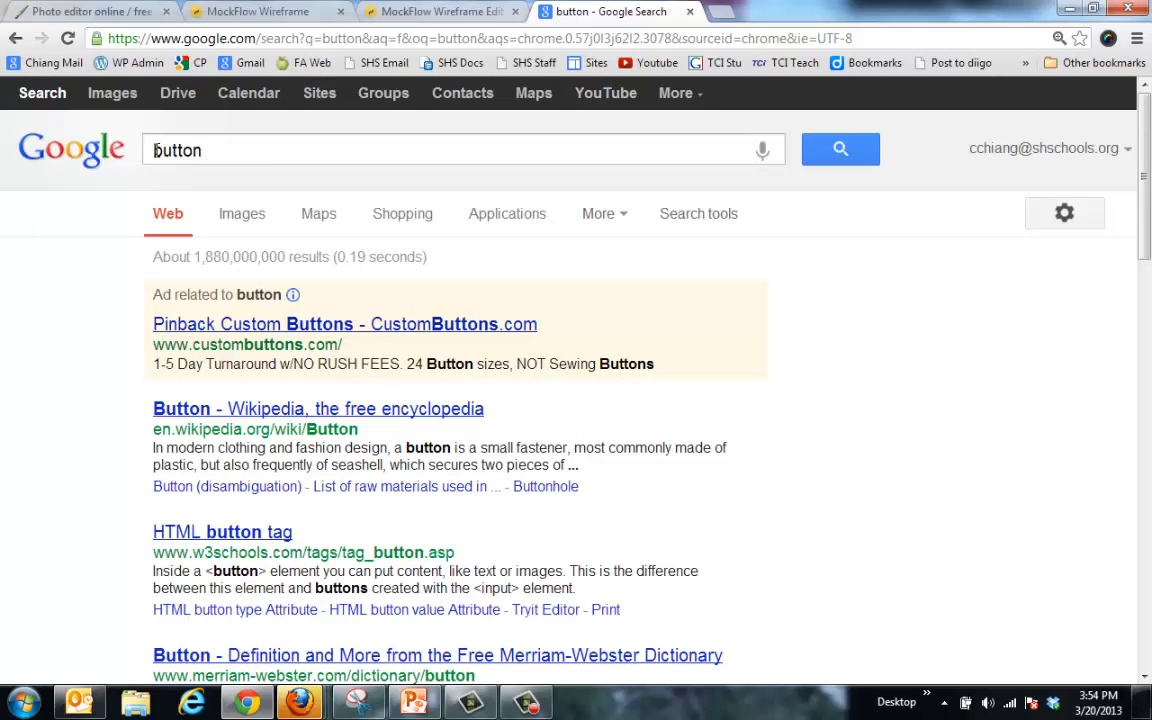
click(155, 150)
text(play)
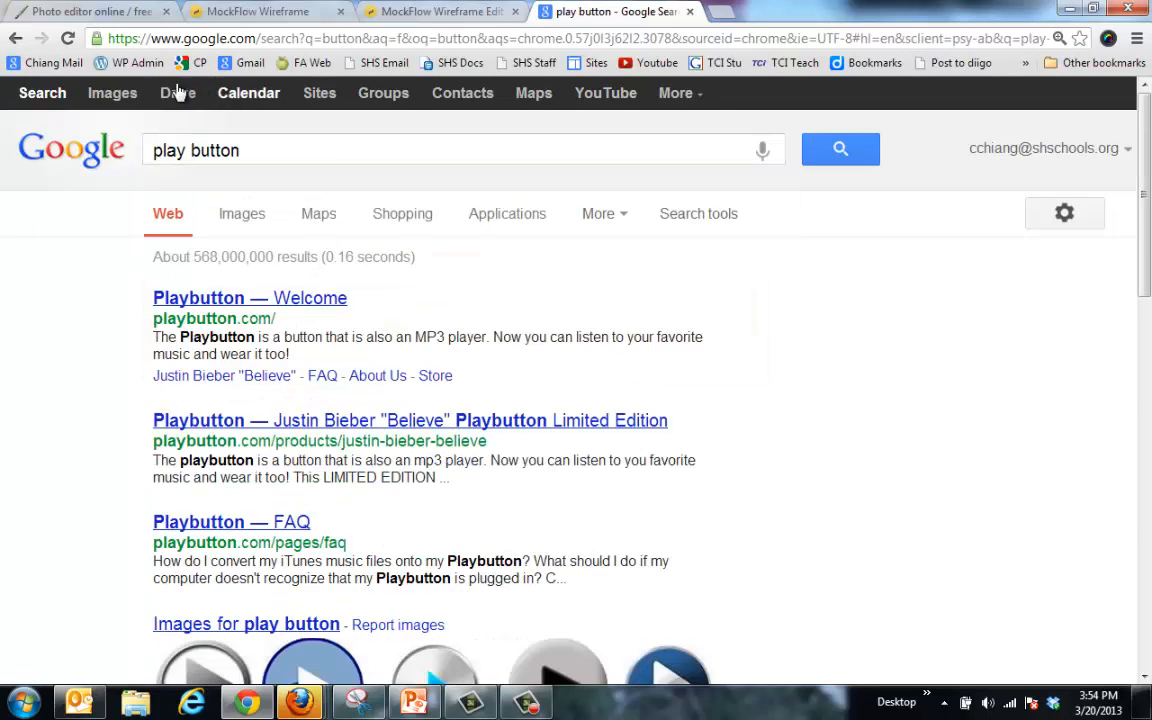
click(120, 100)
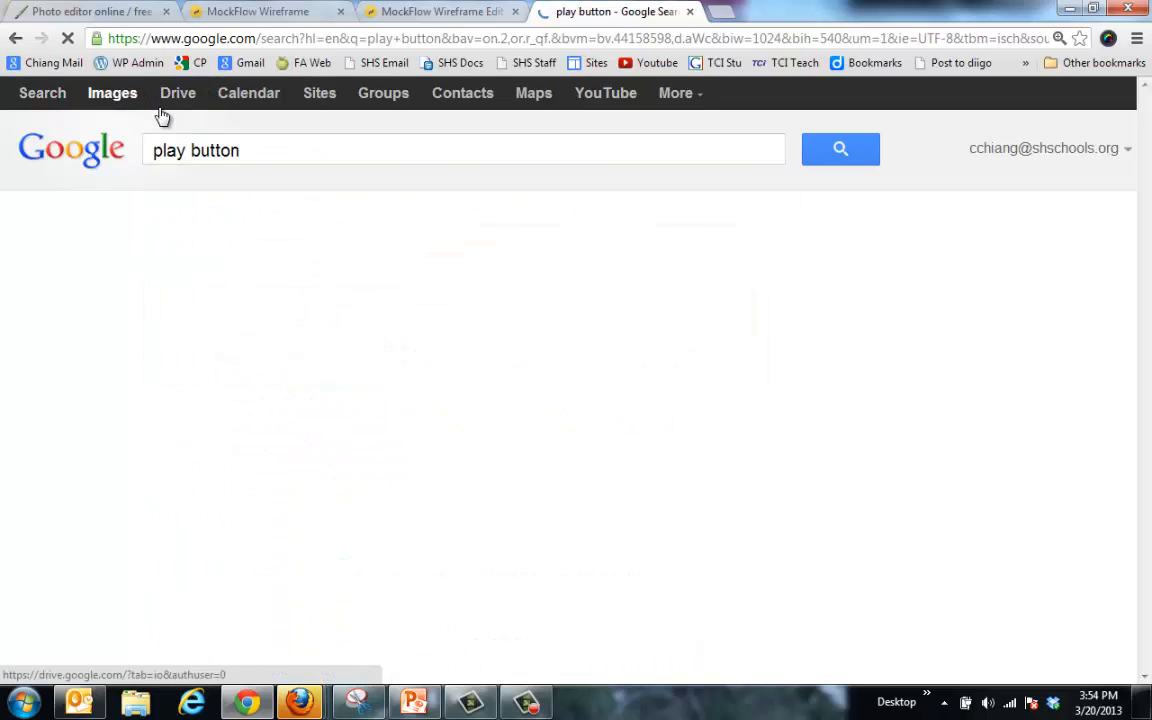
Step: Save the blue play-button image to the Desktop as download.jpg
right_click(322, 376)
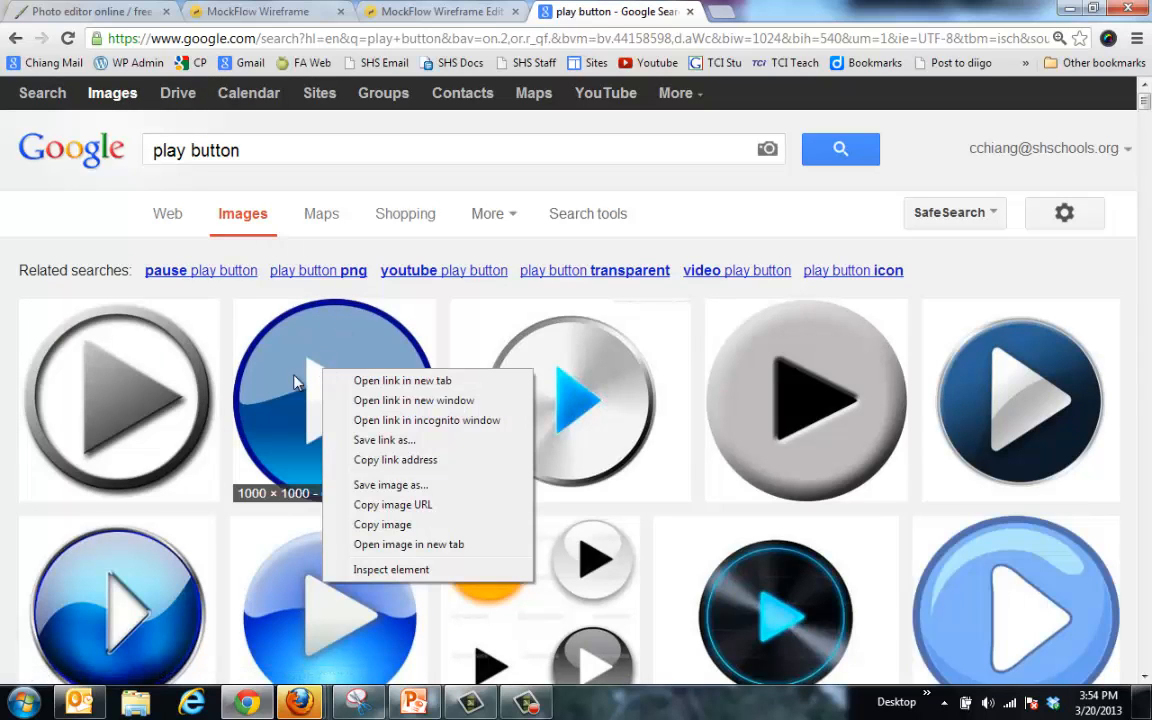
click(404, 485)
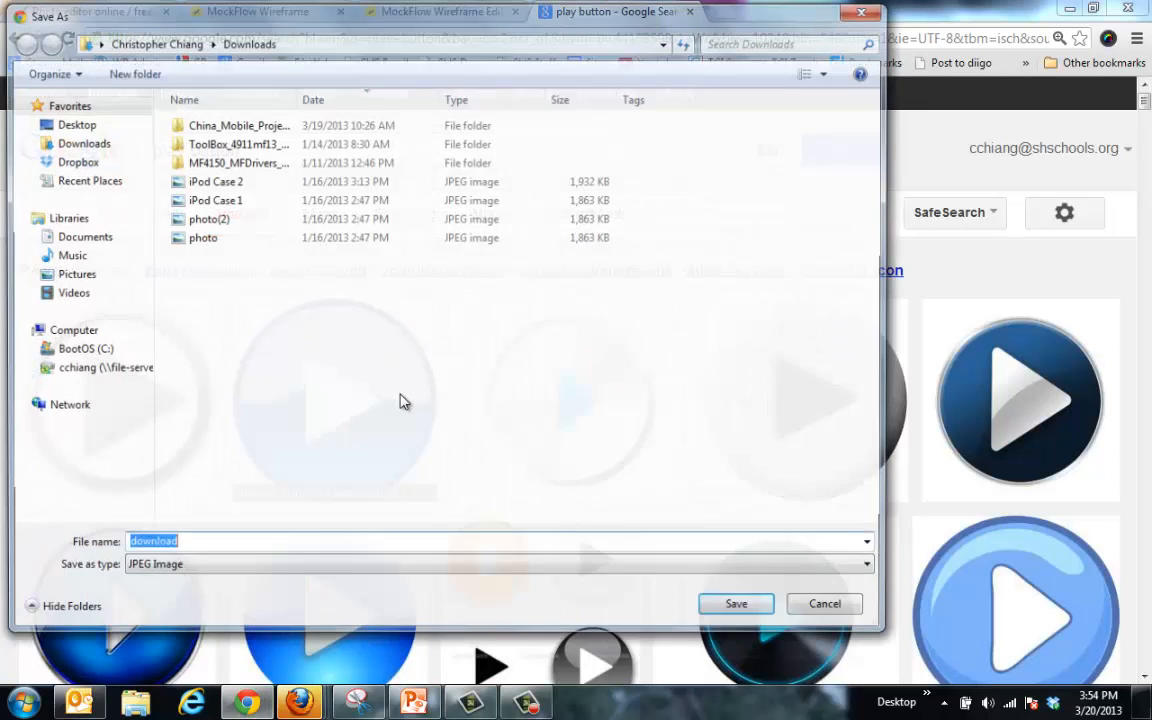
click(72, 122)
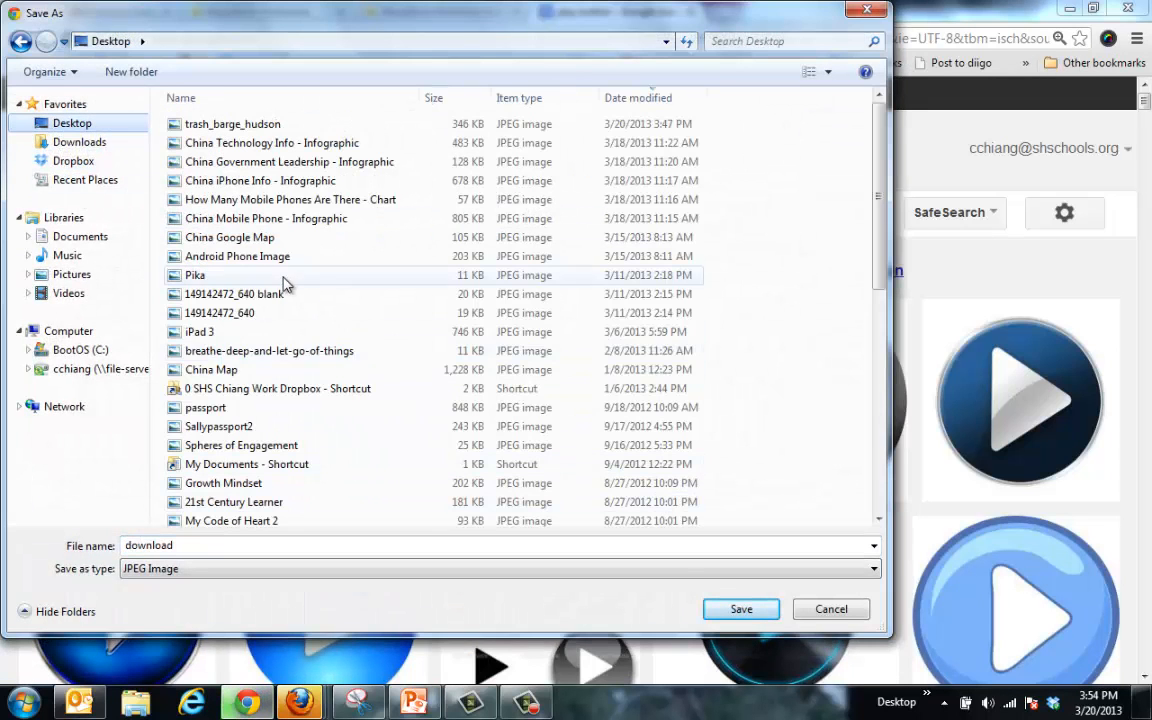
click(741, 609)
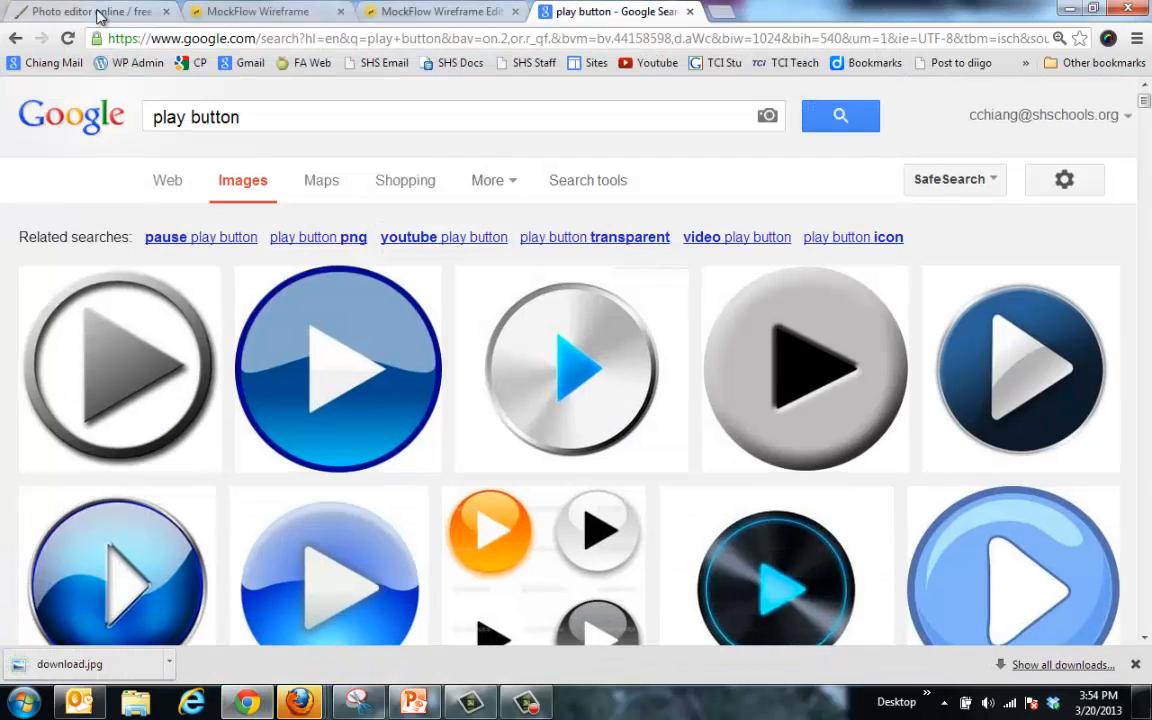
click(95, 12)
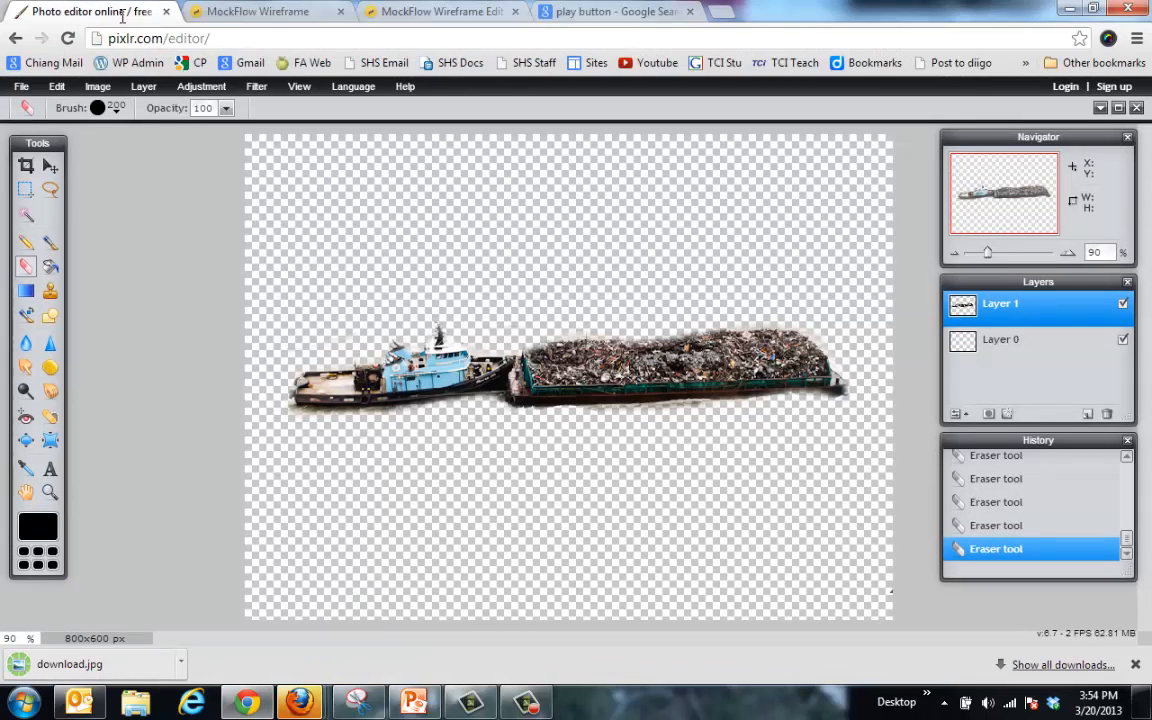
Step: Create a blank 800x533 canvas and open the downloaded play-button image
click(21, 86)
click(45, 104)
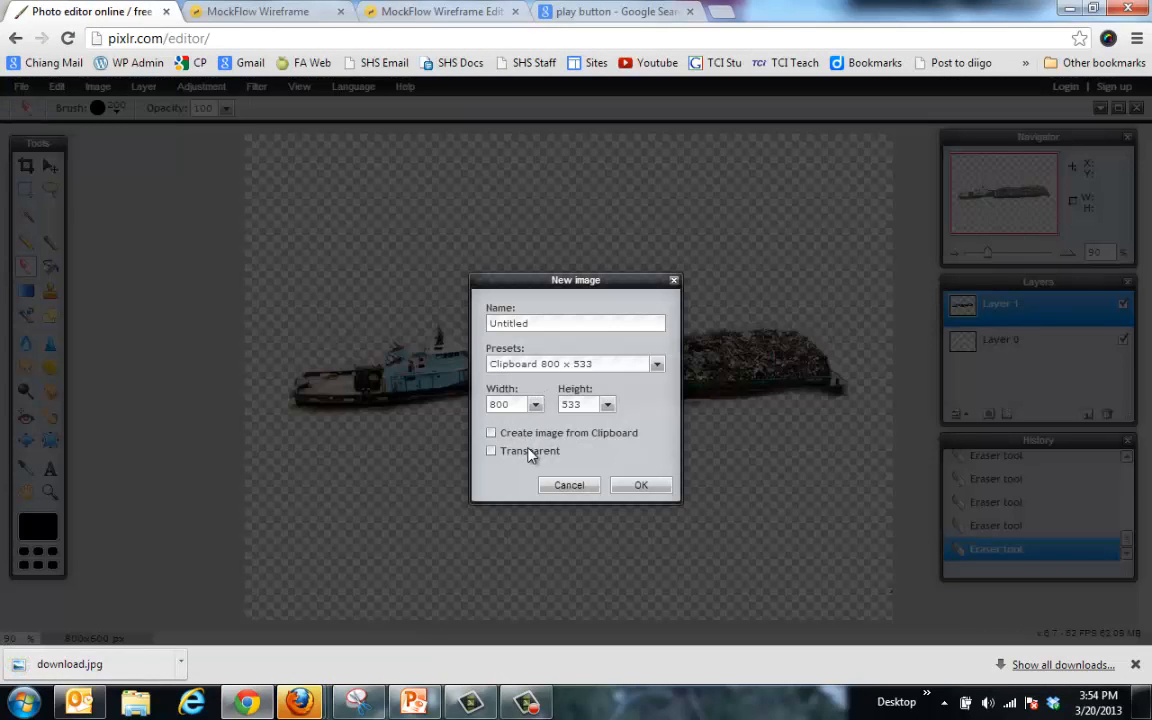
click(640, 486)
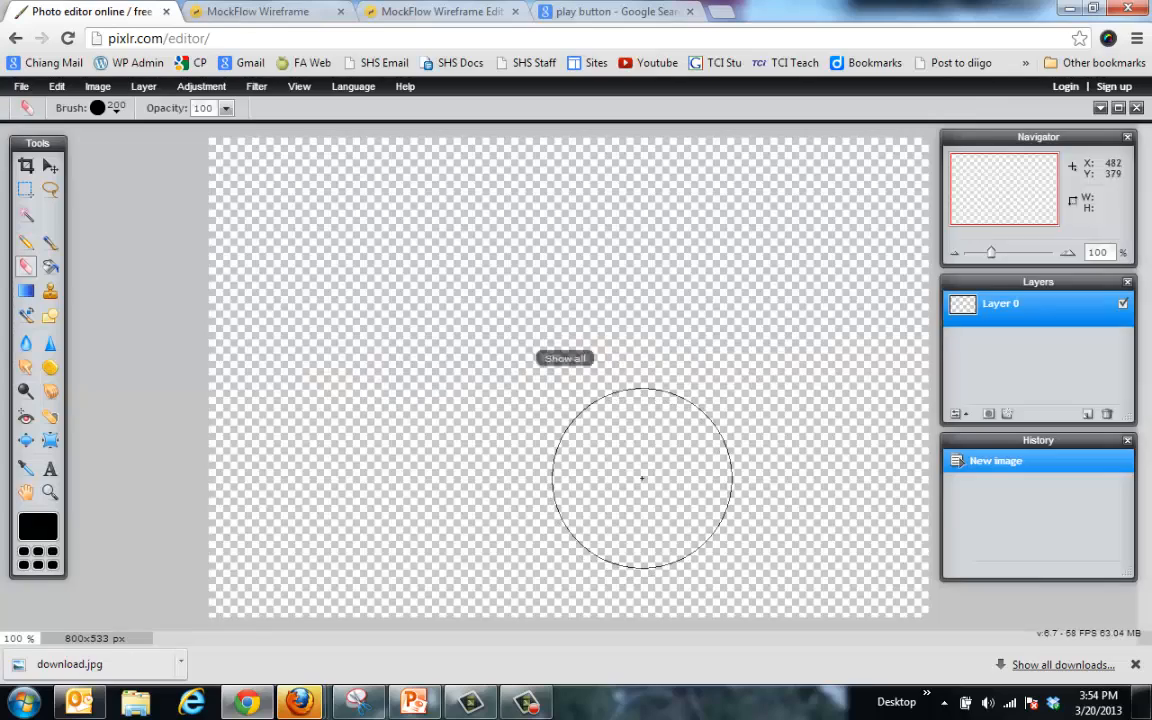
click(21, 86)
click(40, 124)
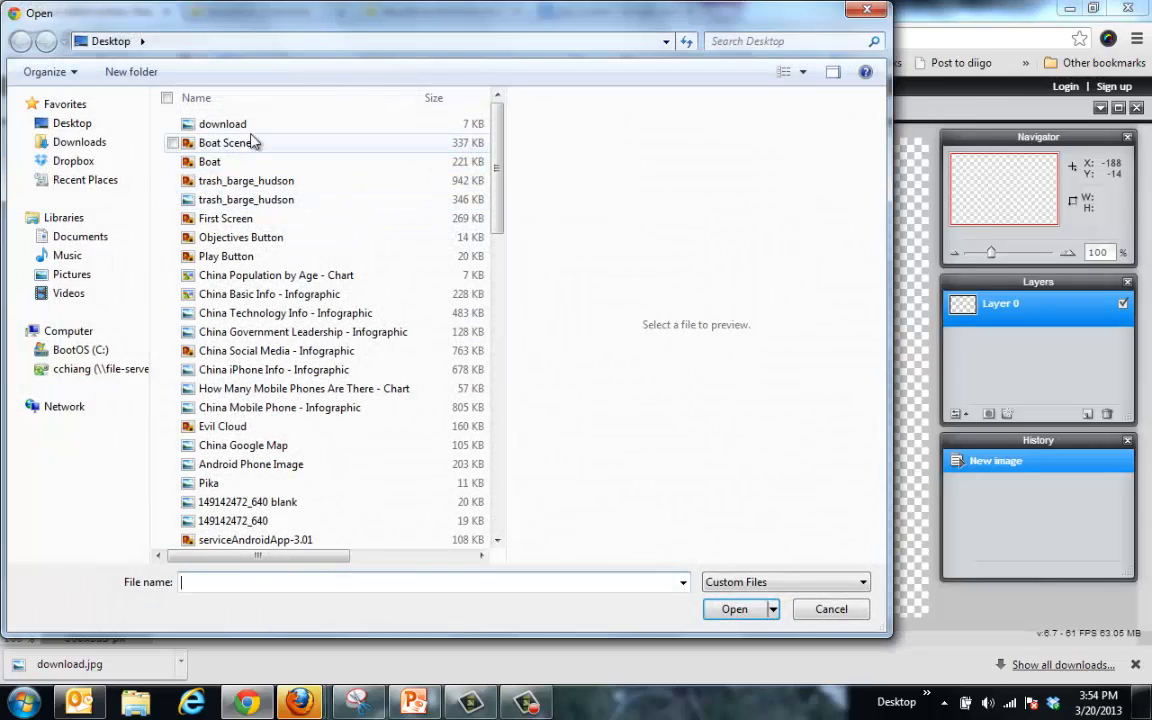
double_click(226, 123)
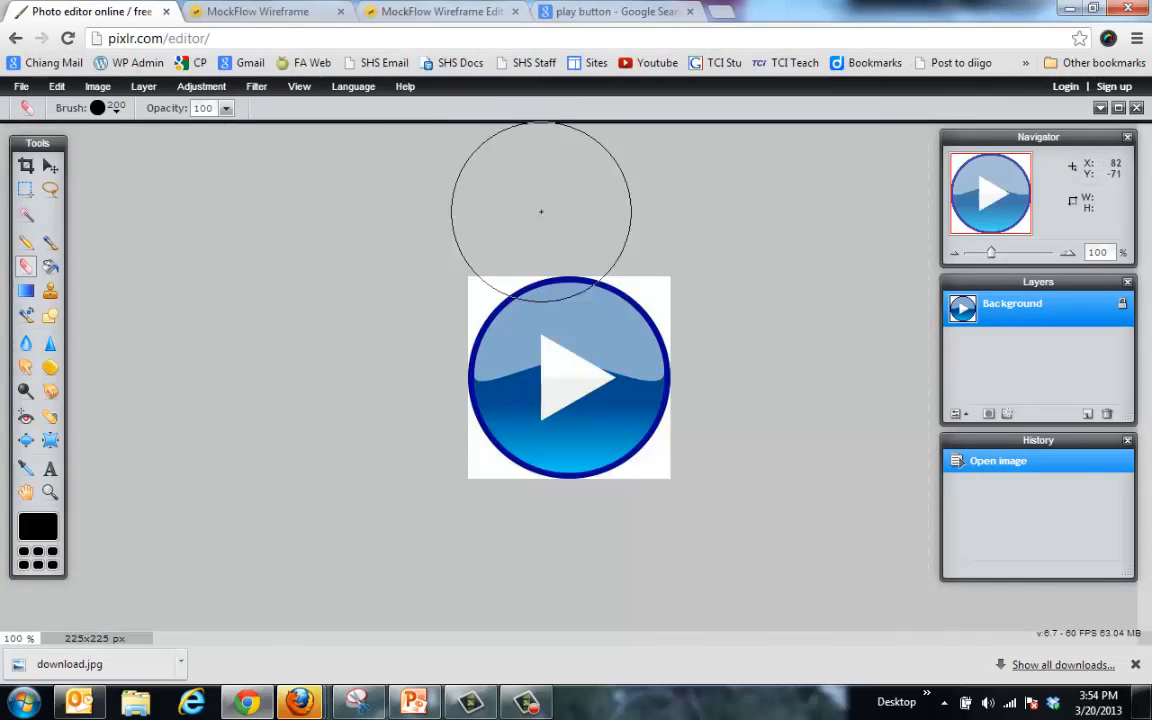
Step: Magic-wand the white corners, invert the selection, and copy the play button
click(26, 216)
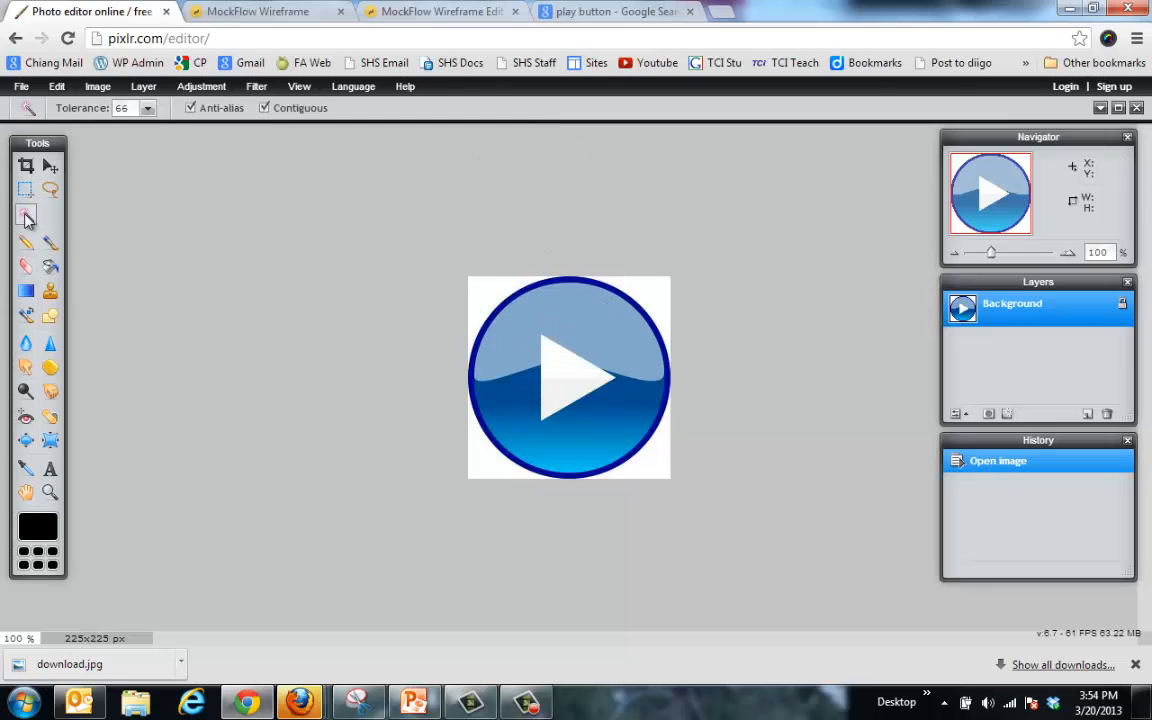
click(494, 297)
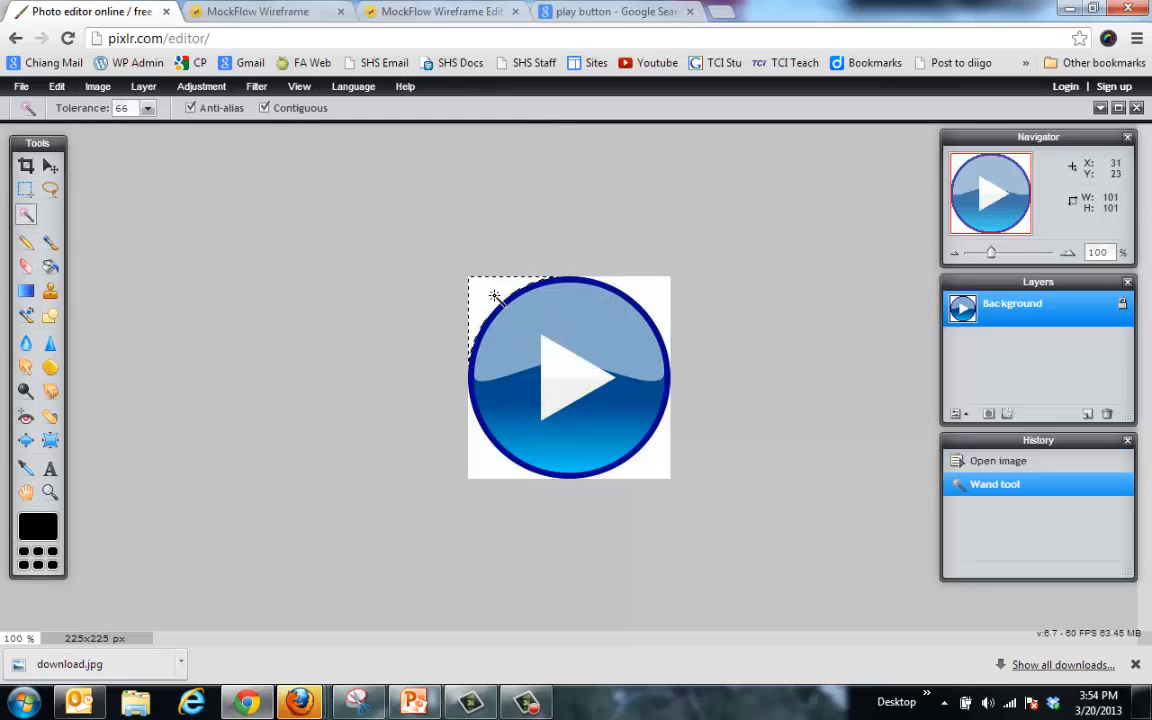
shift+click(648, 294)
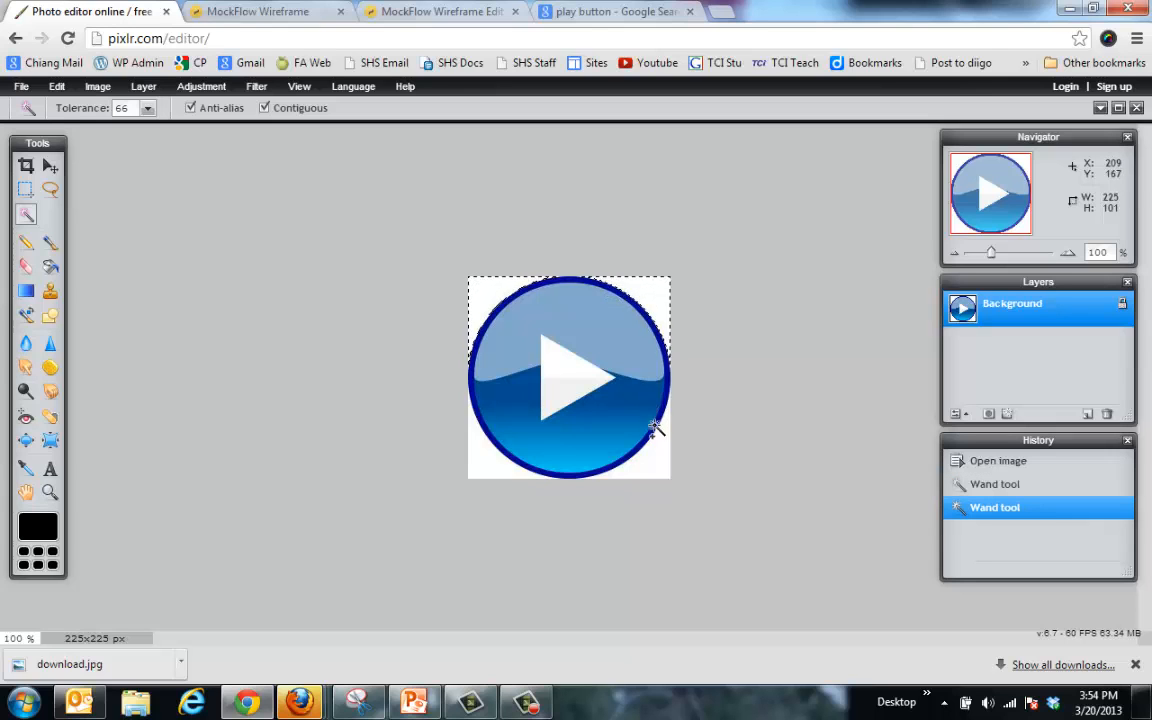
shift+click(662, 468)
shift+click(520, 472)
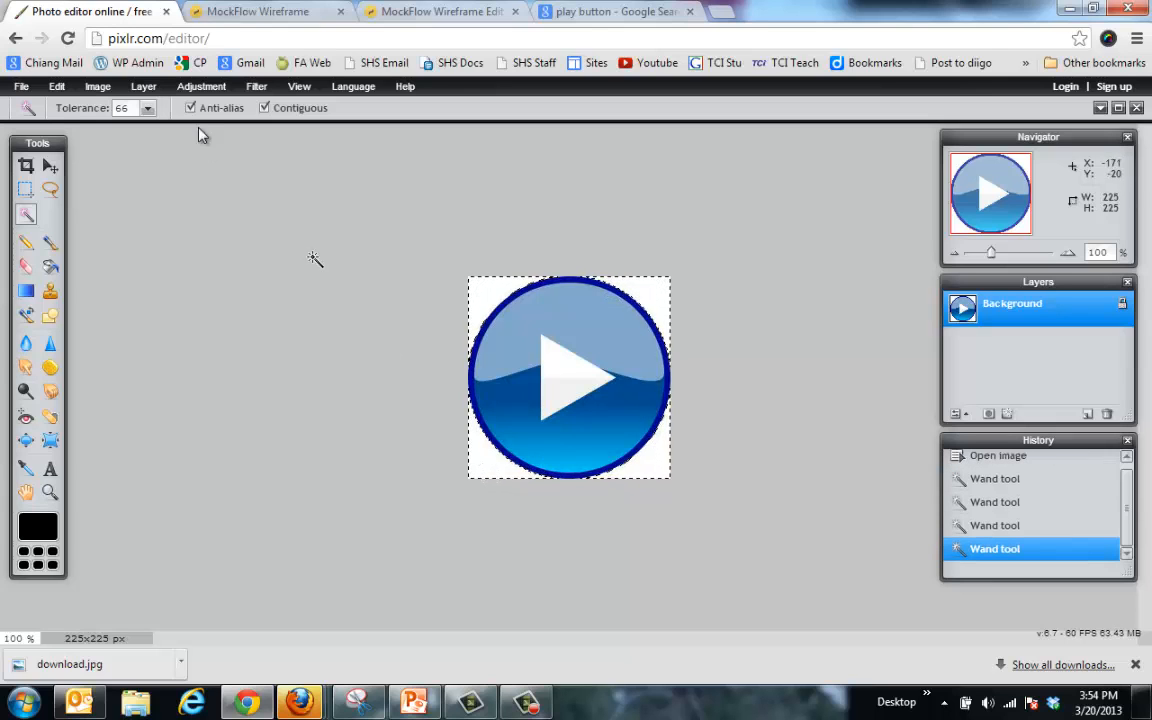
click(97, 87)
mouse_move(57, 90)
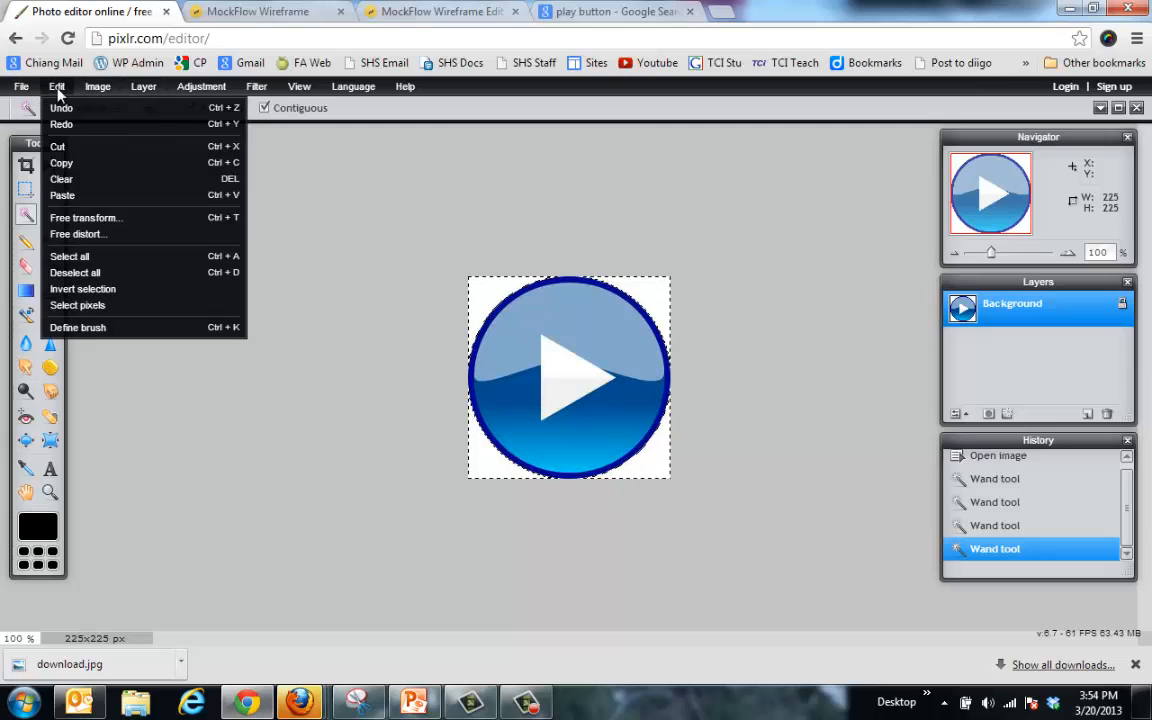
click(80, 289)
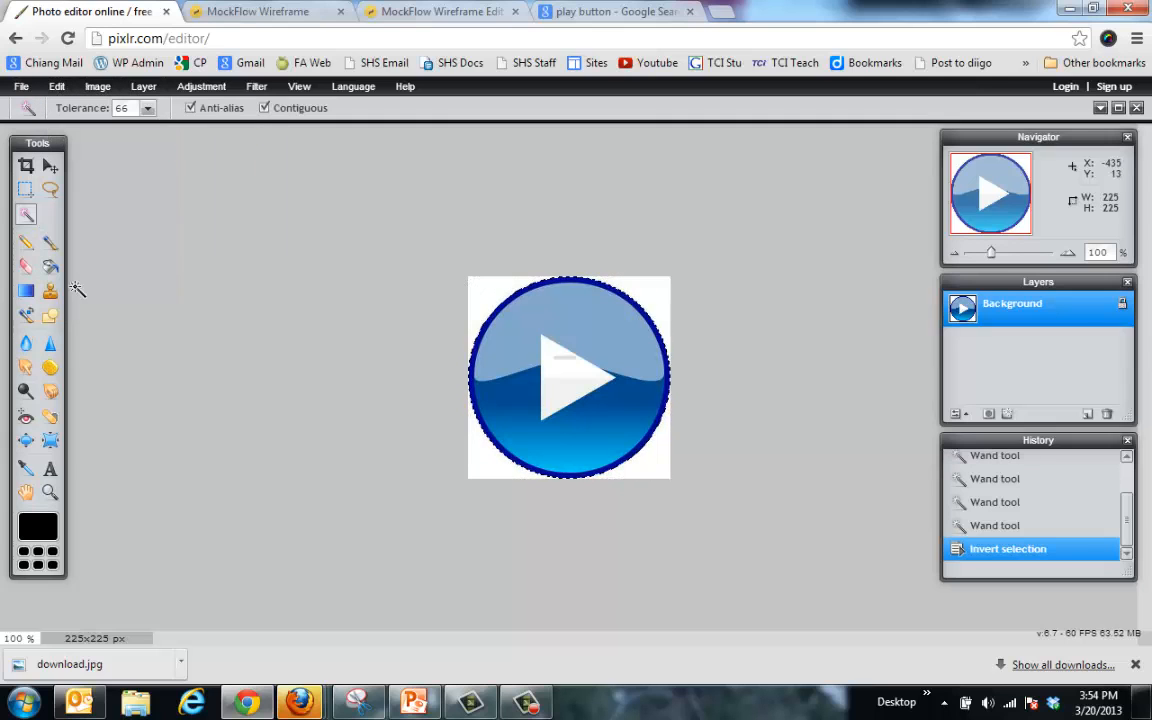
click(57, 87)
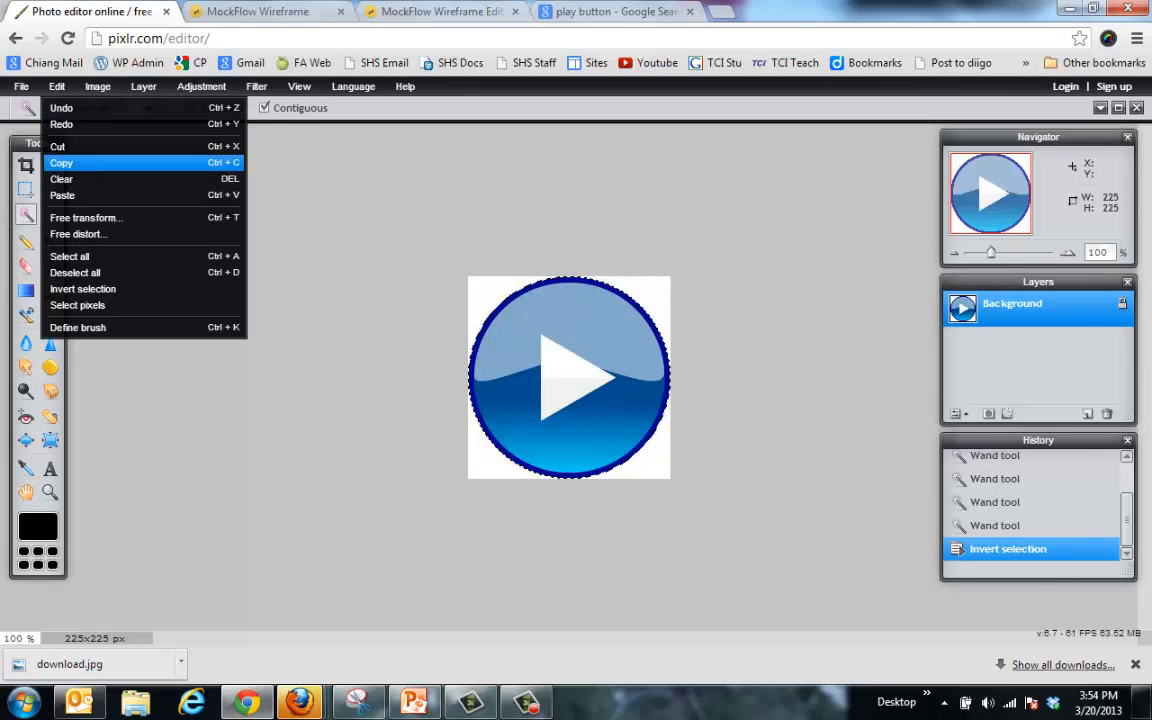
click(60, 150)
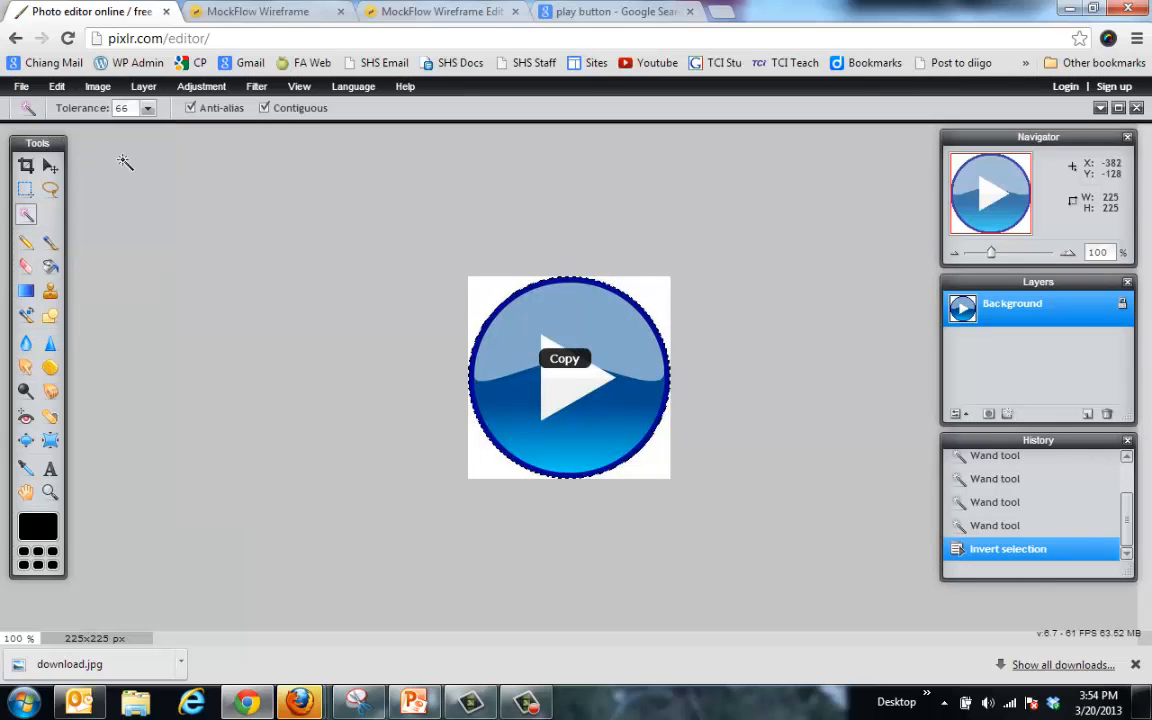
Step: Paste the play button into the Untitled canvas as a new layer right of centre
click(1100, 108)
drag(270, 206, 675, 233)
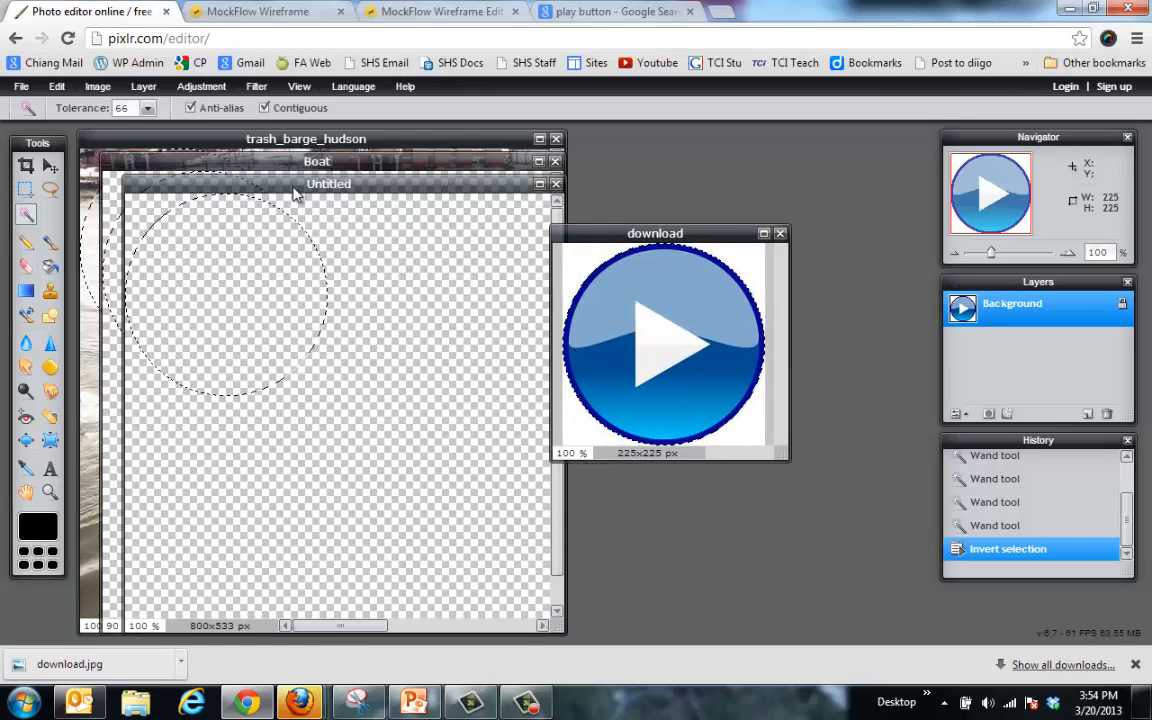
click(295, 186)
click(540, 187)
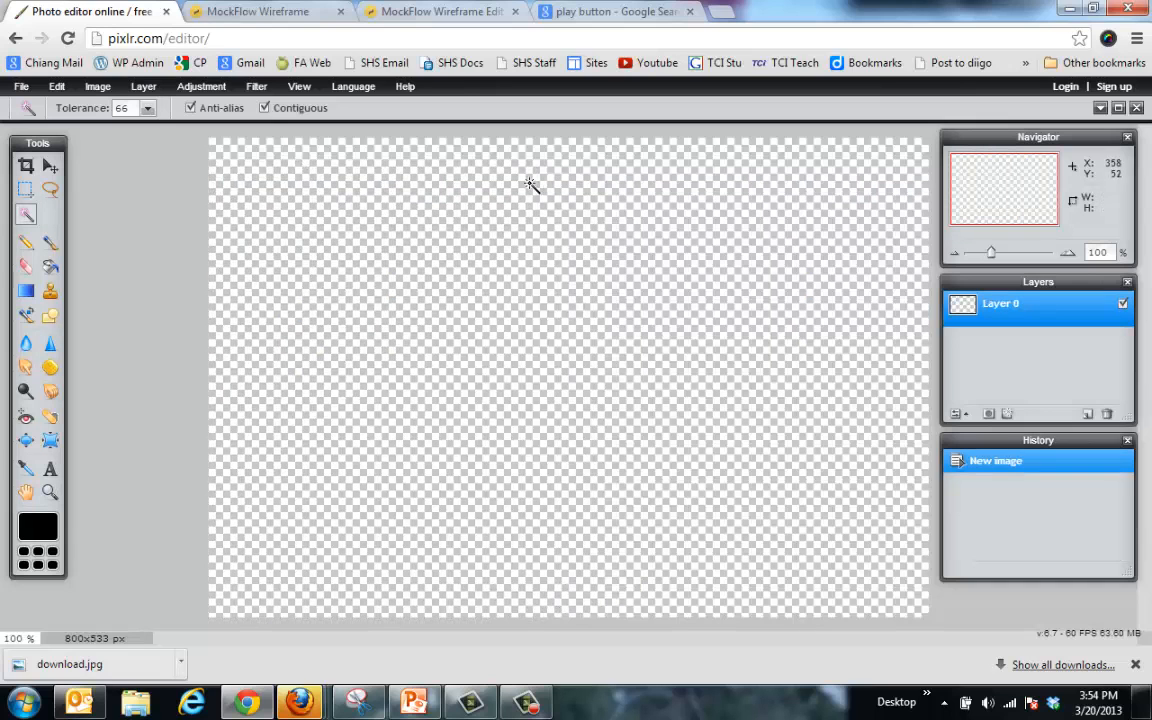
key(ctrl+v)
click(48, 163)
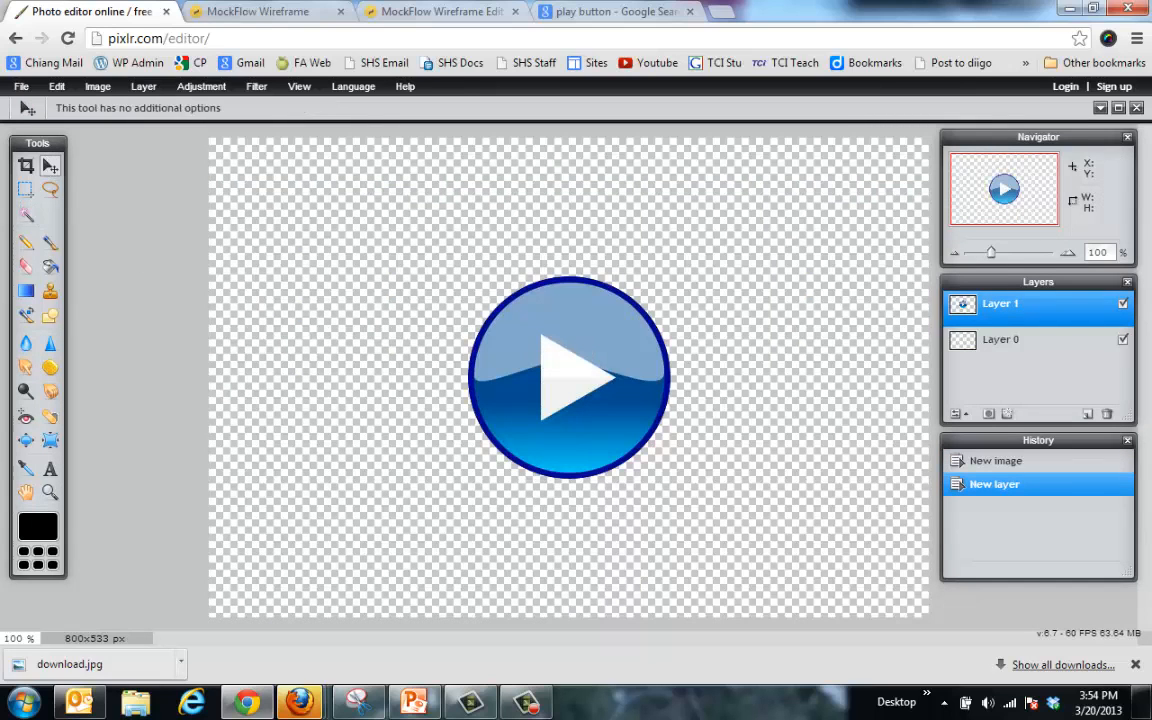
drag(584, 402, 778, 377)
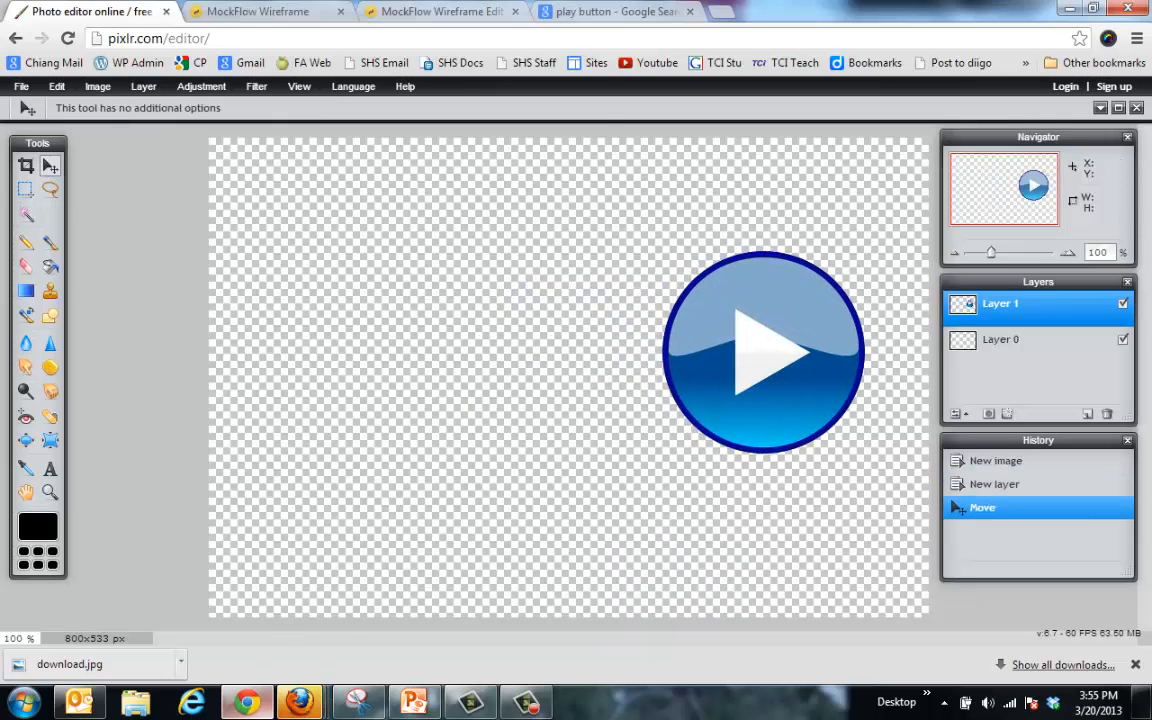
click(589, 18)
click(587, 36)
Step: Translate 'Go Forward' into Chinese (Simplified) in Google Translate and copy the result 前进
text(trans)
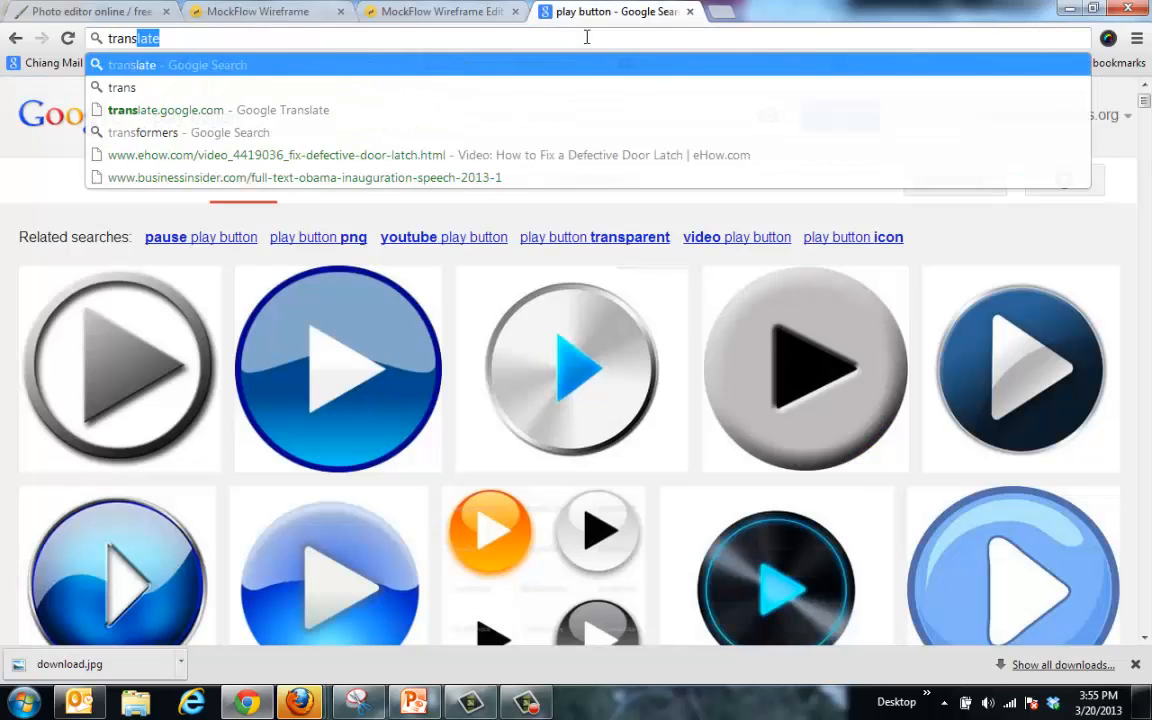
key(Return)
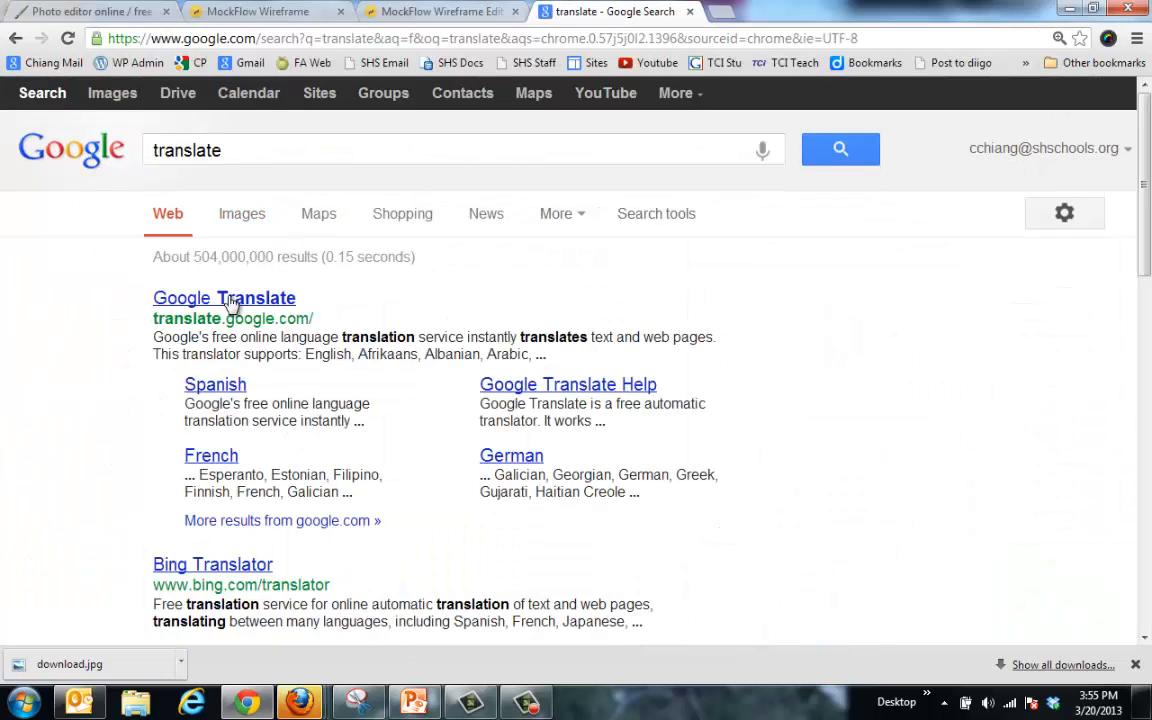
click(231, 300)
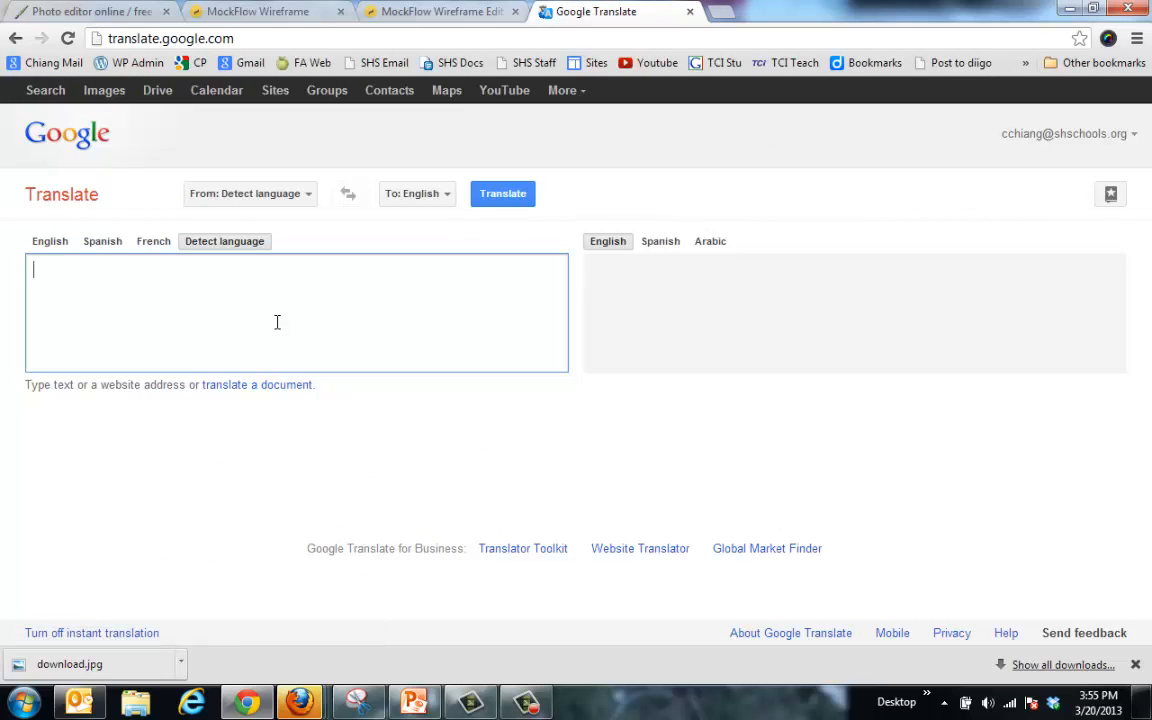
text(Go Foward)
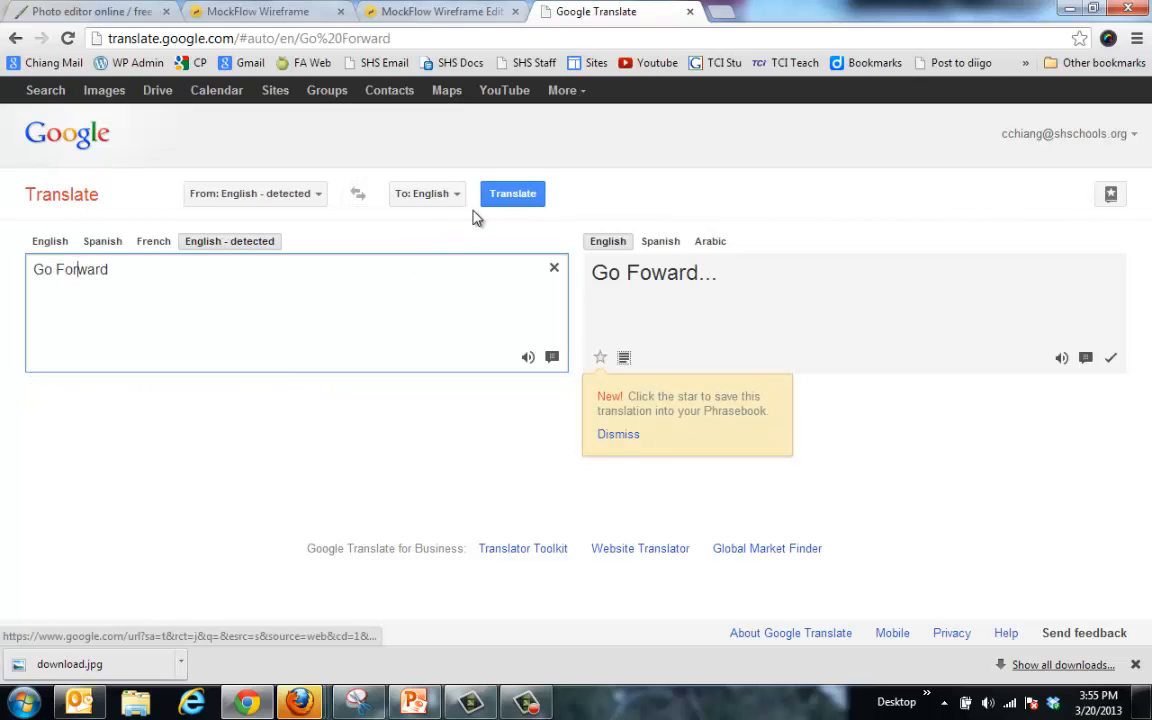
click(621, 241)
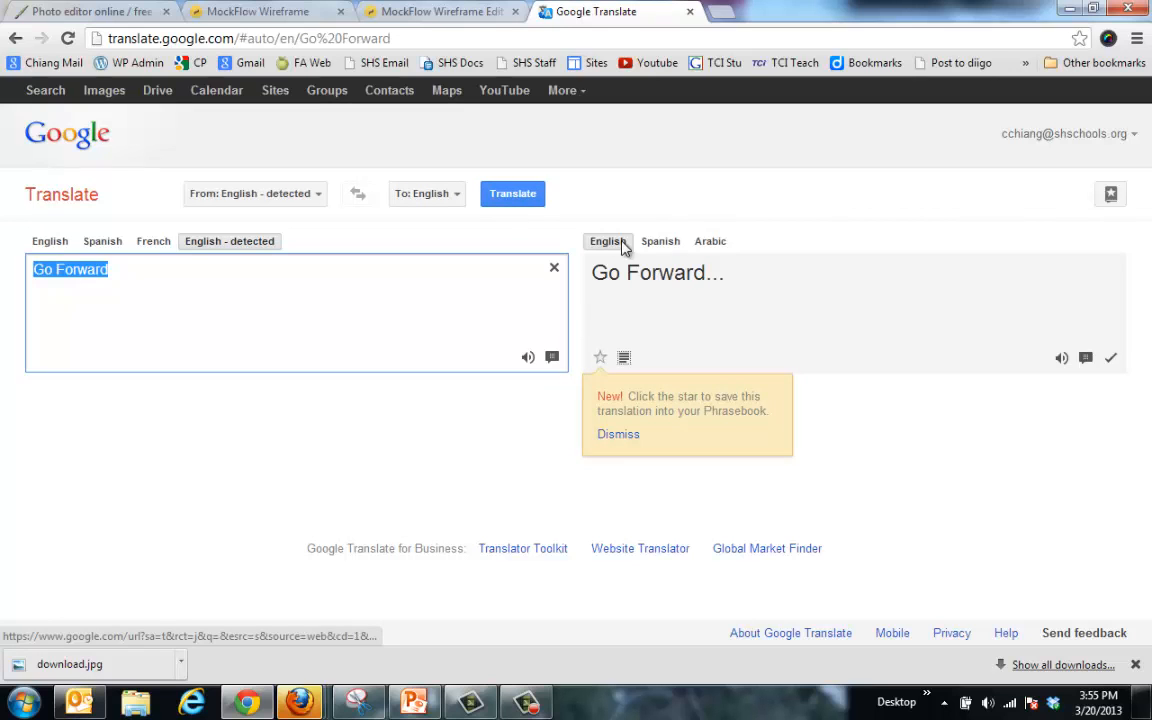
click(422, 194)
click(470, 432)
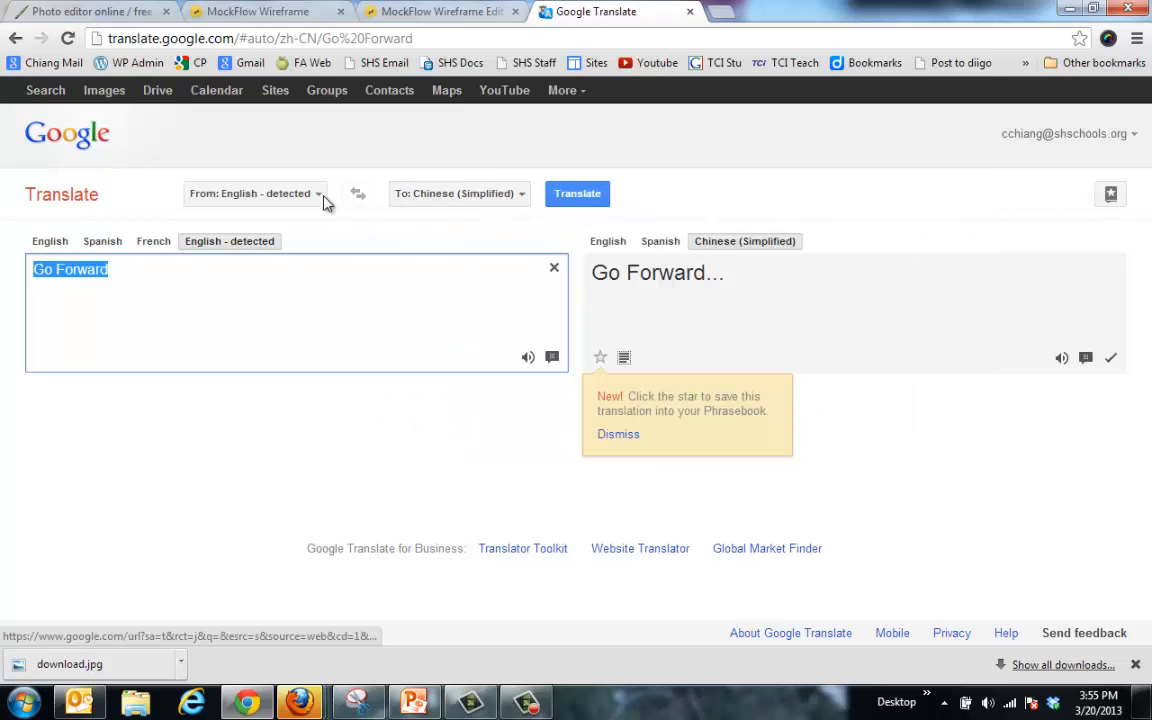
drag(651, 284, 600, 285)
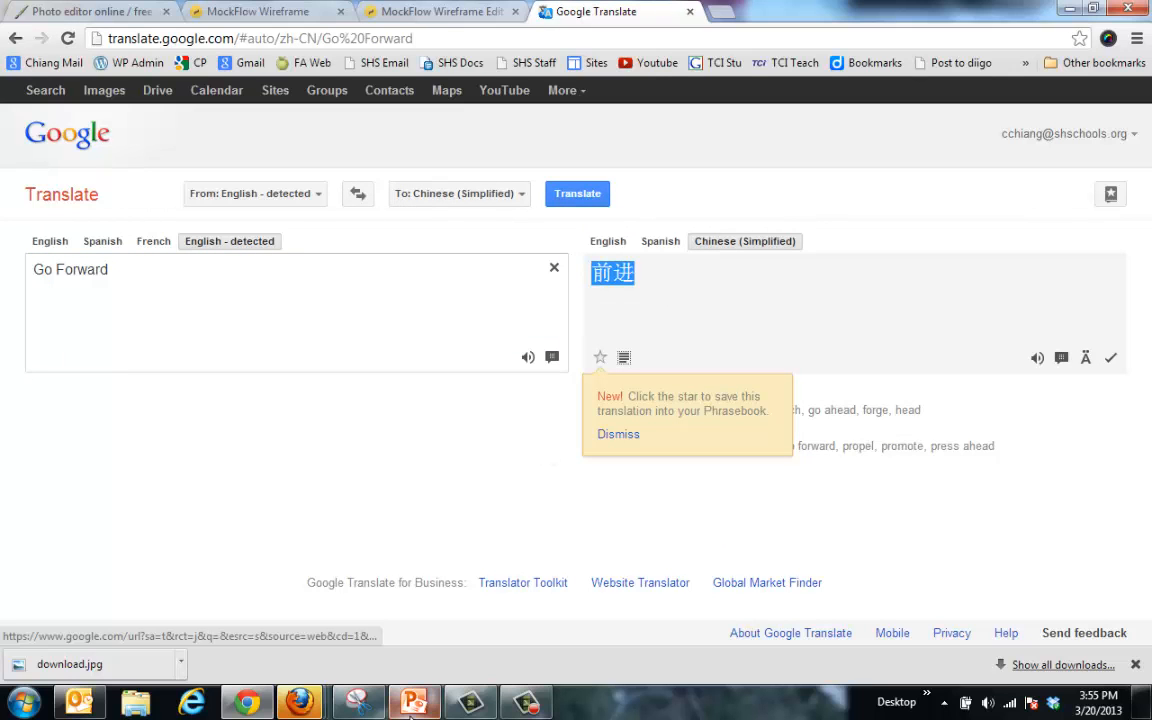
click(124, 16)
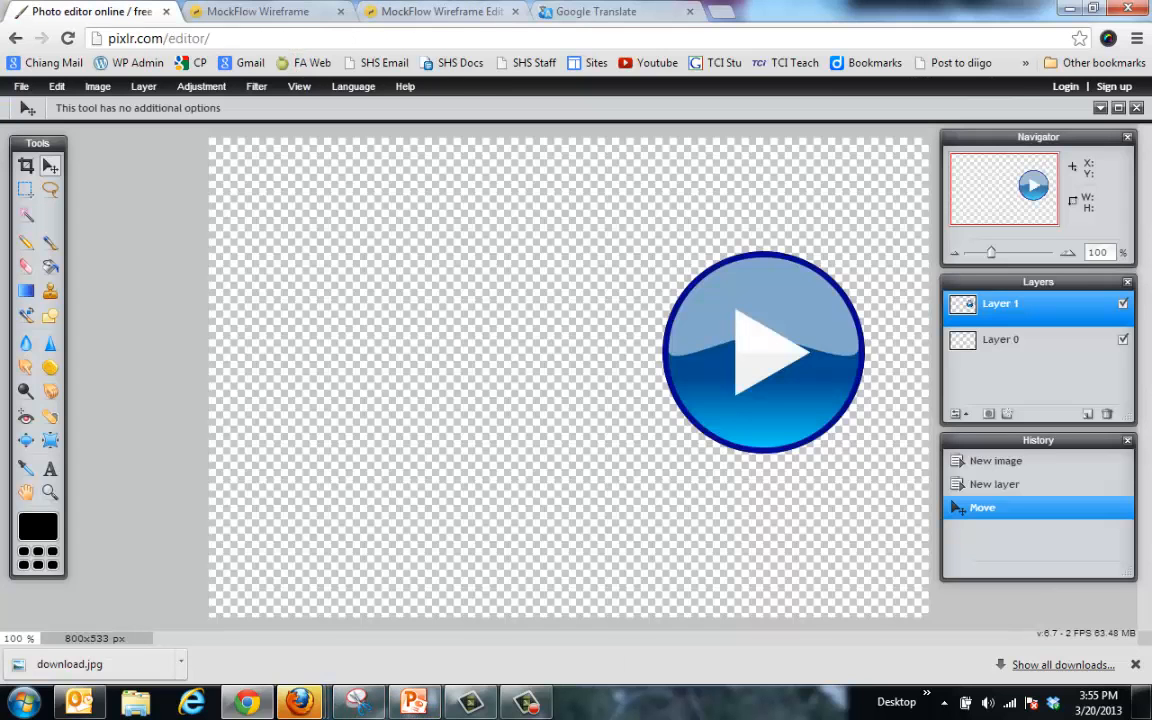
Step: Add a text box reading 'Go Forward' with 前进 on the line below
click(50, 468)
click(266, 363)
key(ctrl+v)
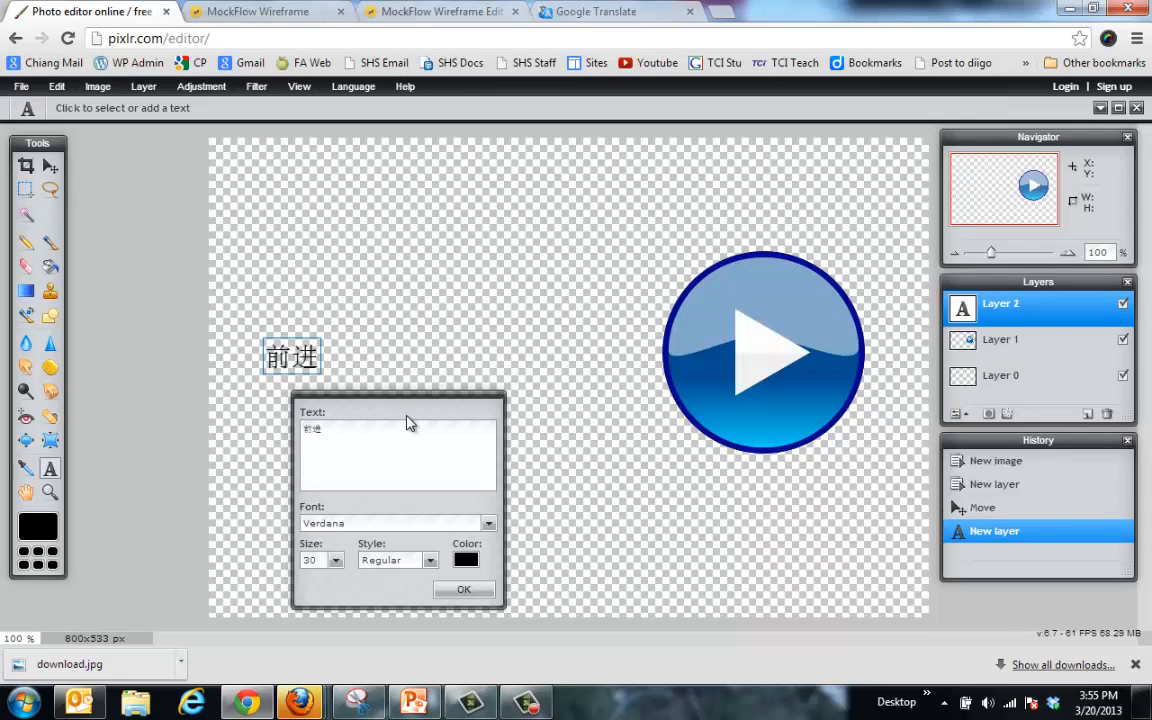
key(Left)
key(Left)
key(Return)
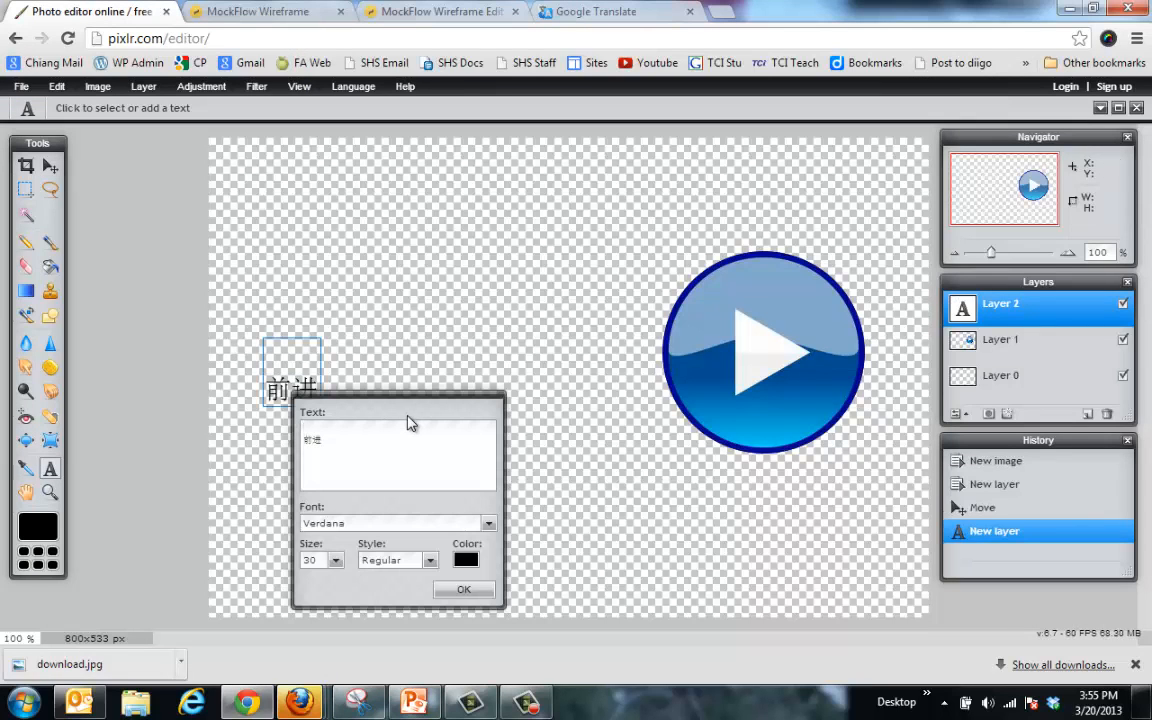
key(Up)
text(Go Fowar)
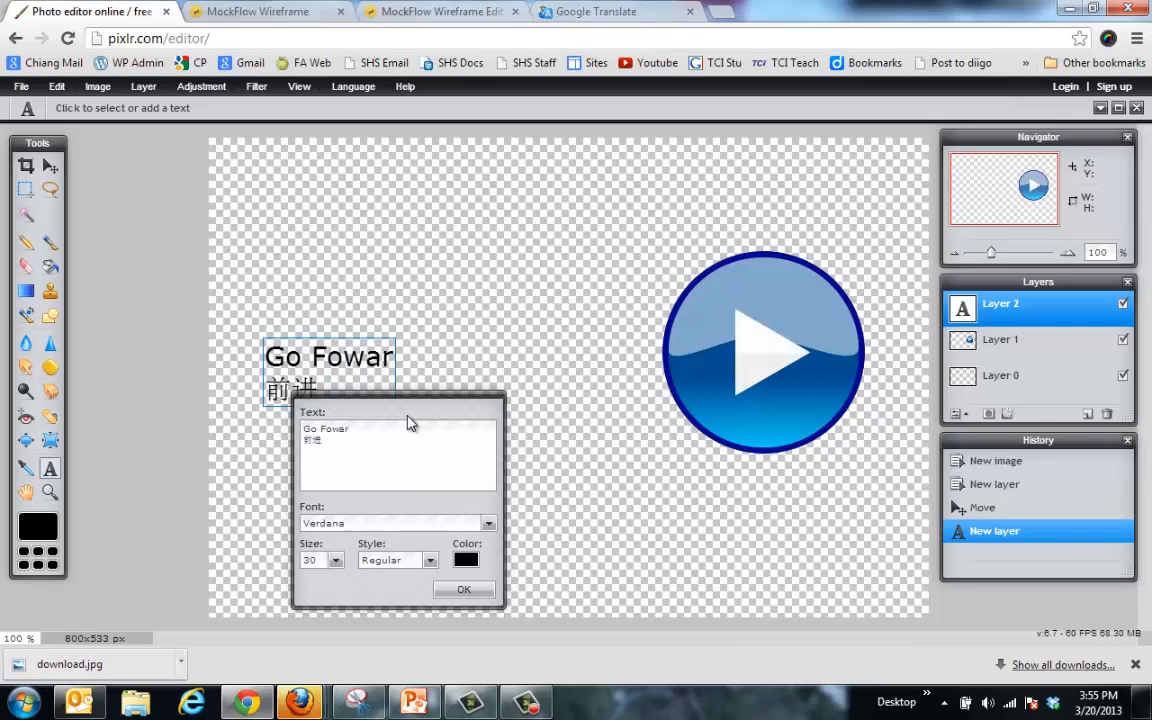
text(dw)
key(BackSpace)
key(BackSpace)
key(BackSpace)
text(rwar)
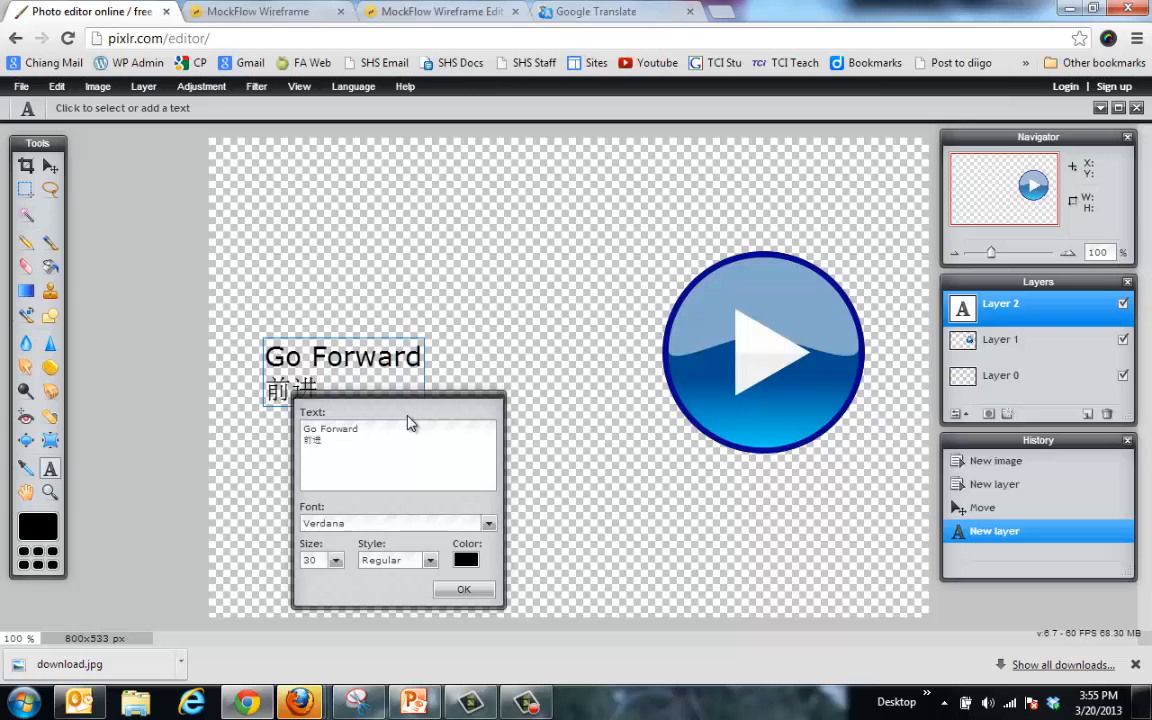
Step: Set all the text to size 63 and commit it
key(ctrl+a)
click(336, 561)
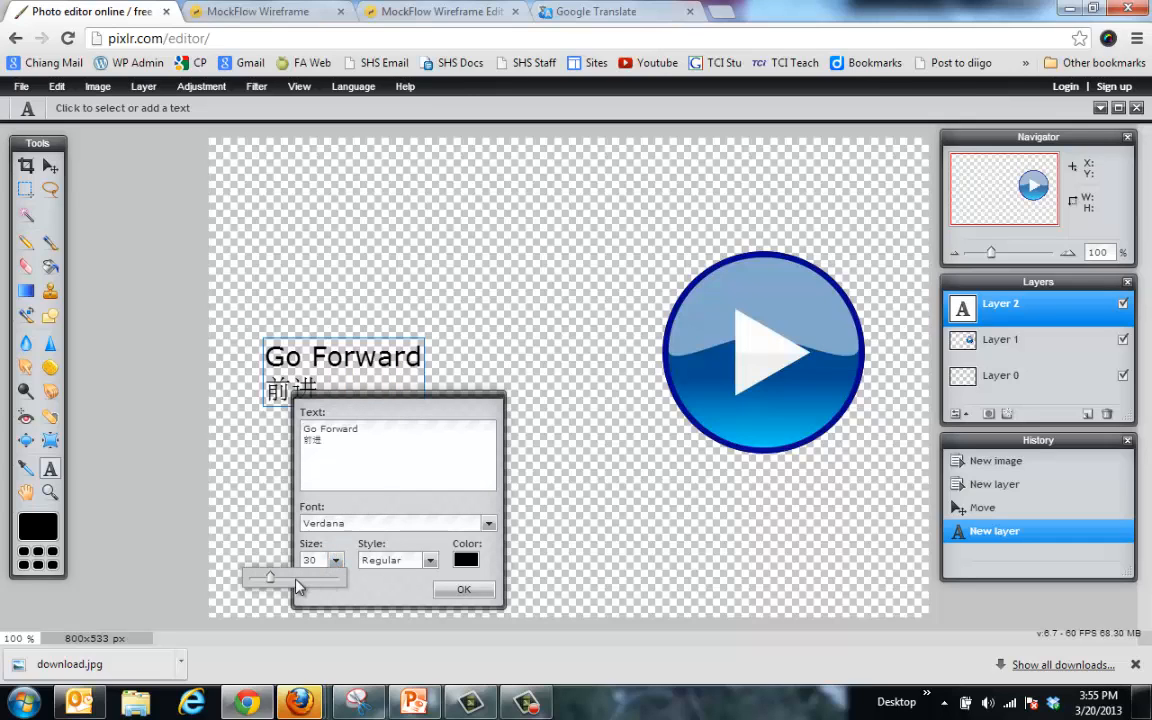
drag(276, 582, 291, 582)
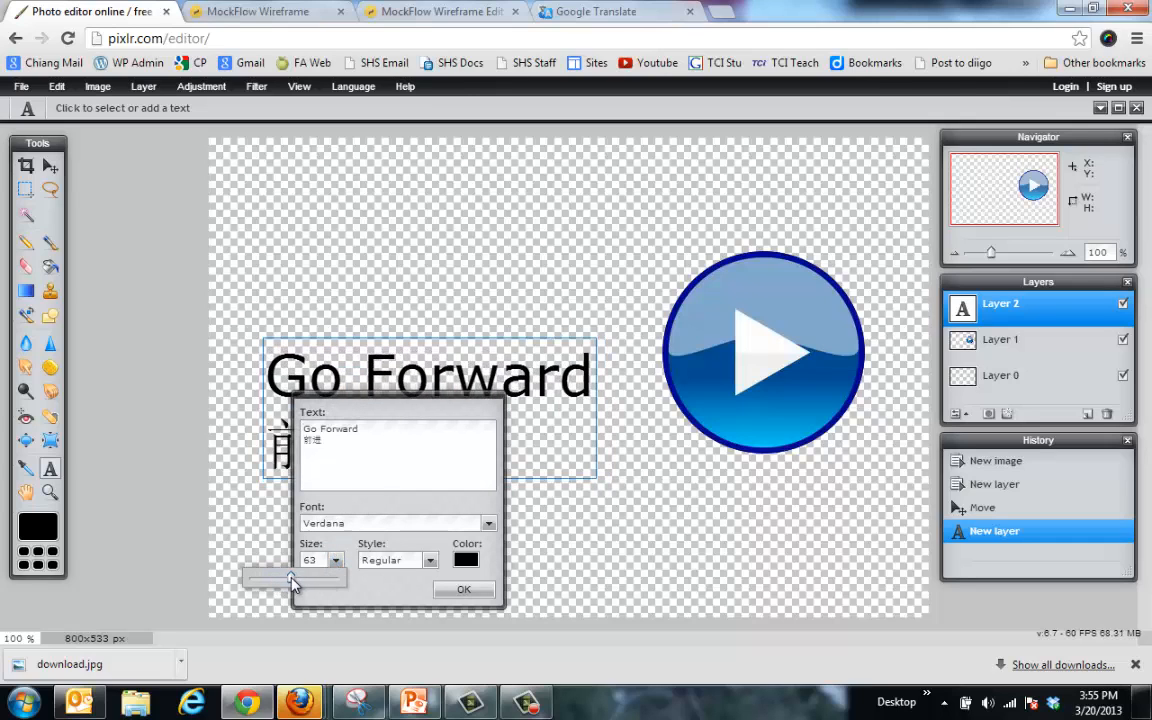
click(463, 591)
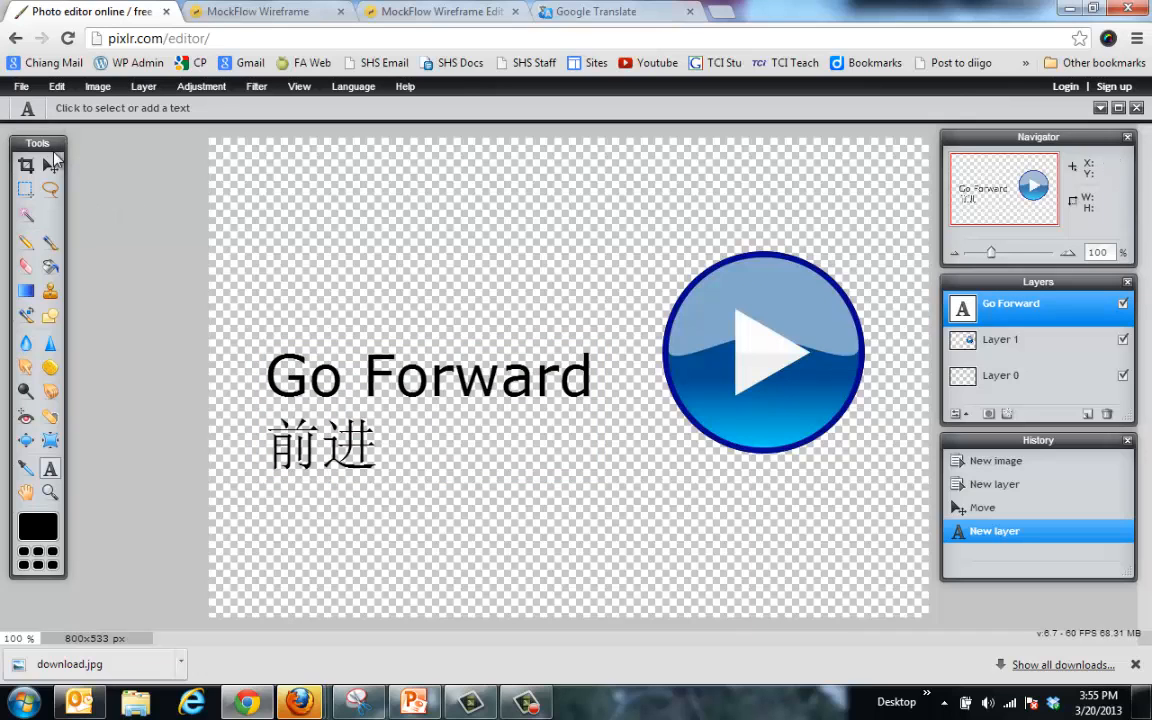
click(50, 165)
Step: Move the text toward the play button and crop the canvas around both
drag(423, 365, 478, 325)
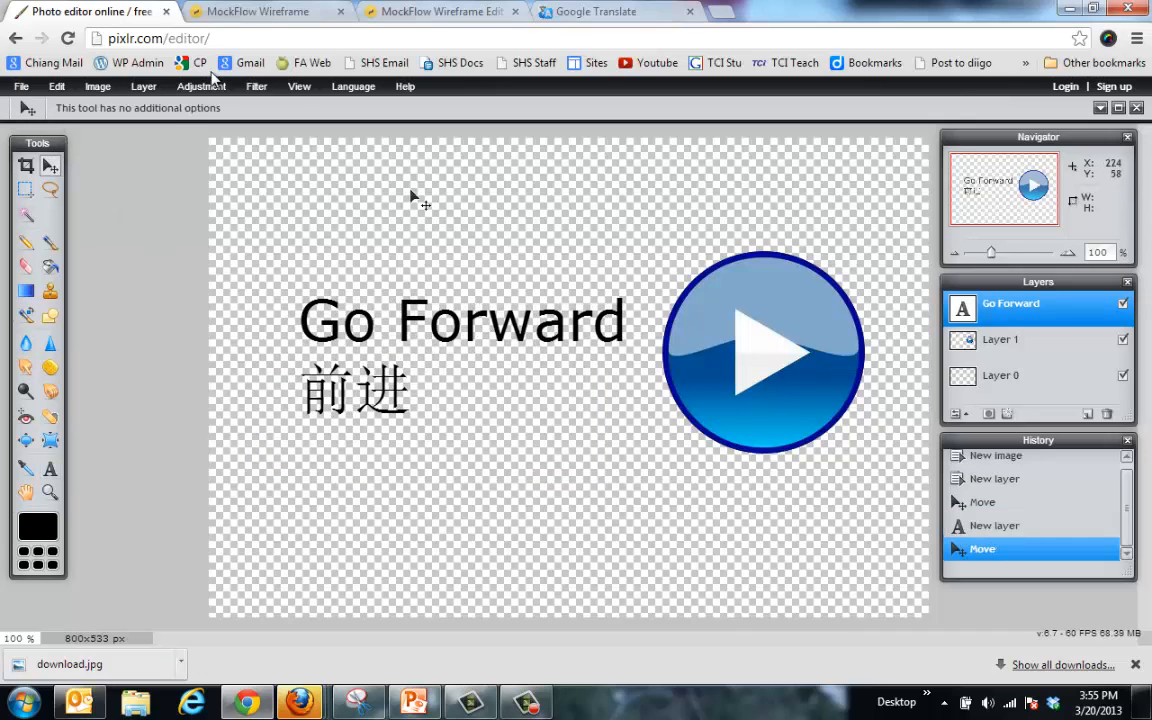
click(27, 190)
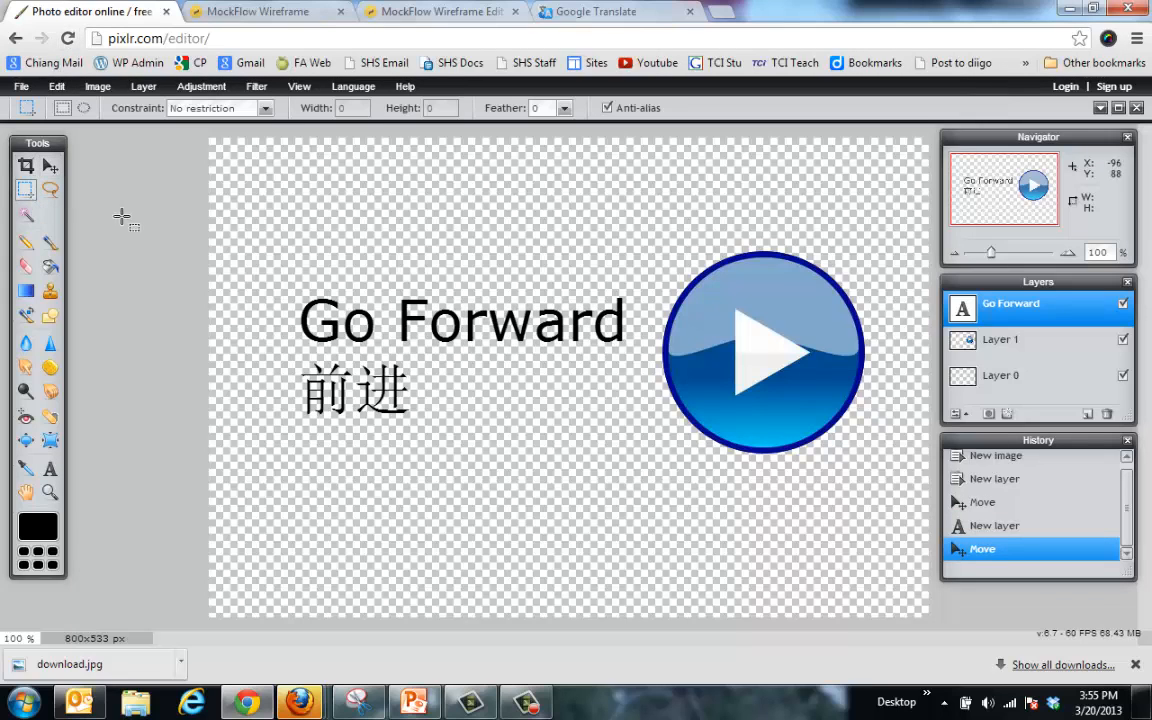
drag(344, 268, 891, 477)
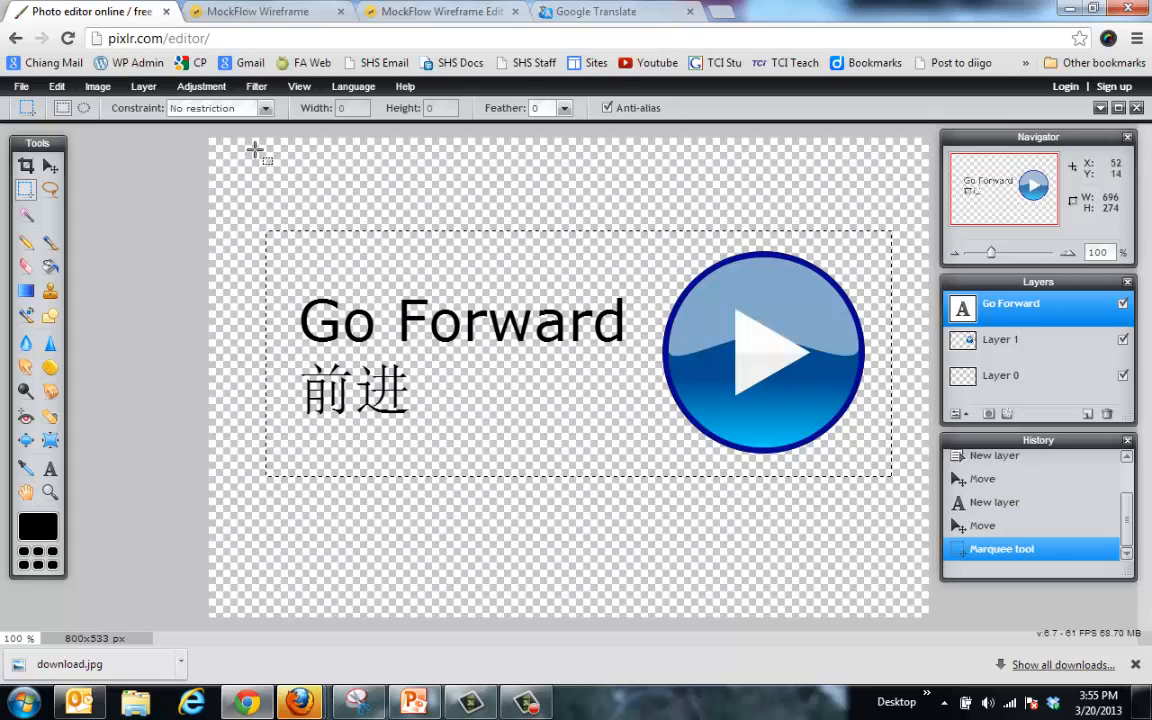
click(57, 87)
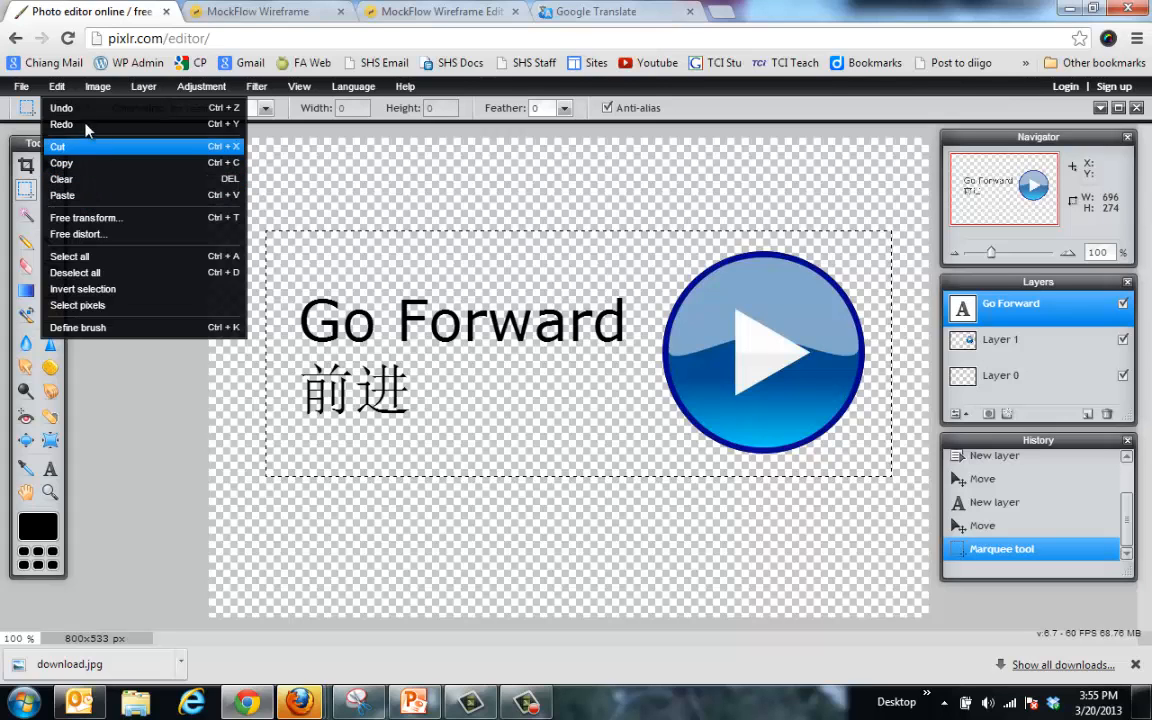
mouse_move(95, 88)
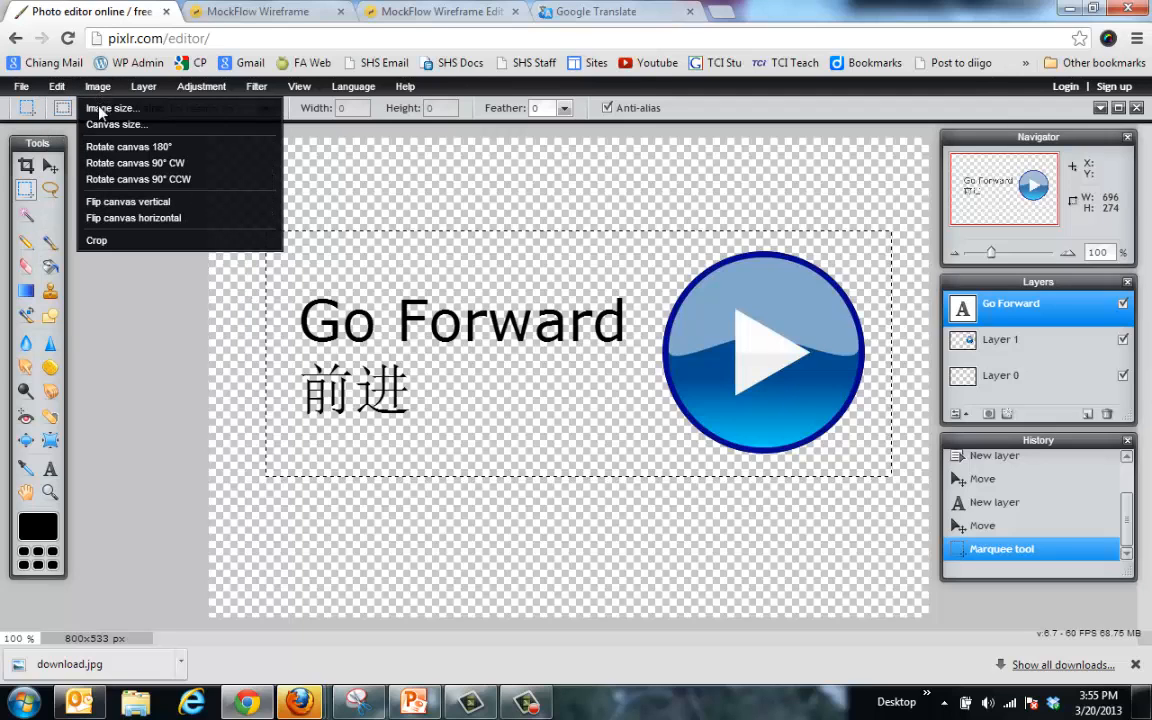
click(97, 240)
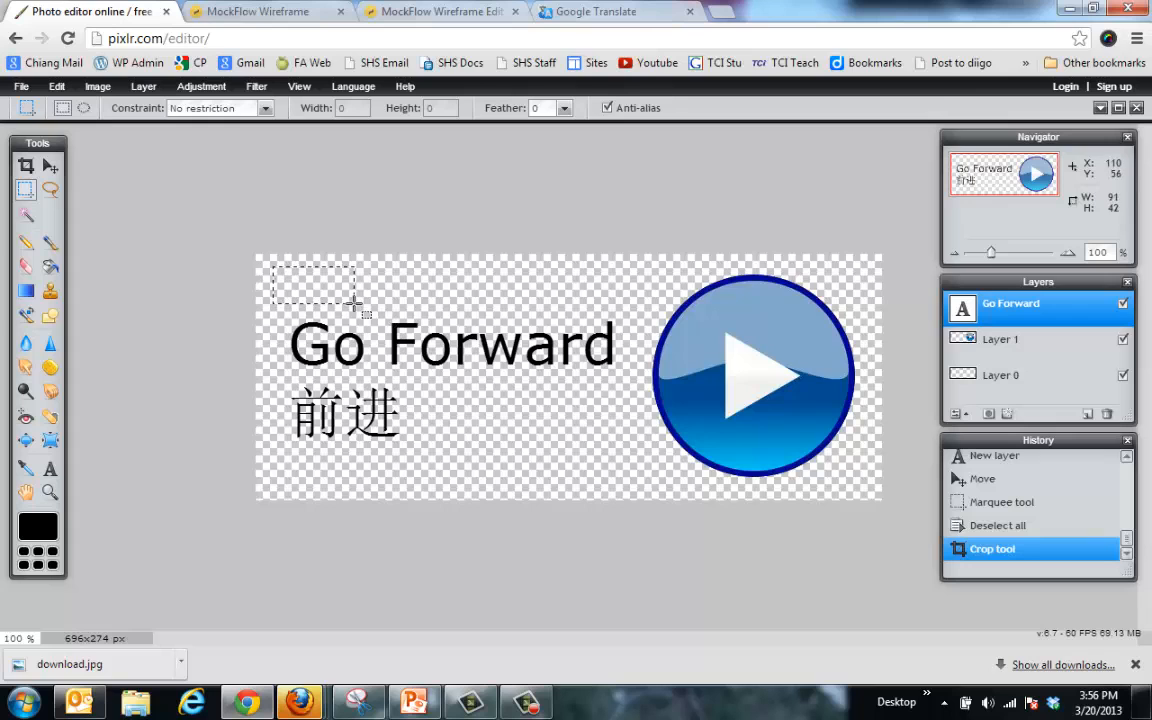
Step: Crop the canvas again with a tighter selection, down to 656x242
drag(355, 302, 862, 484)
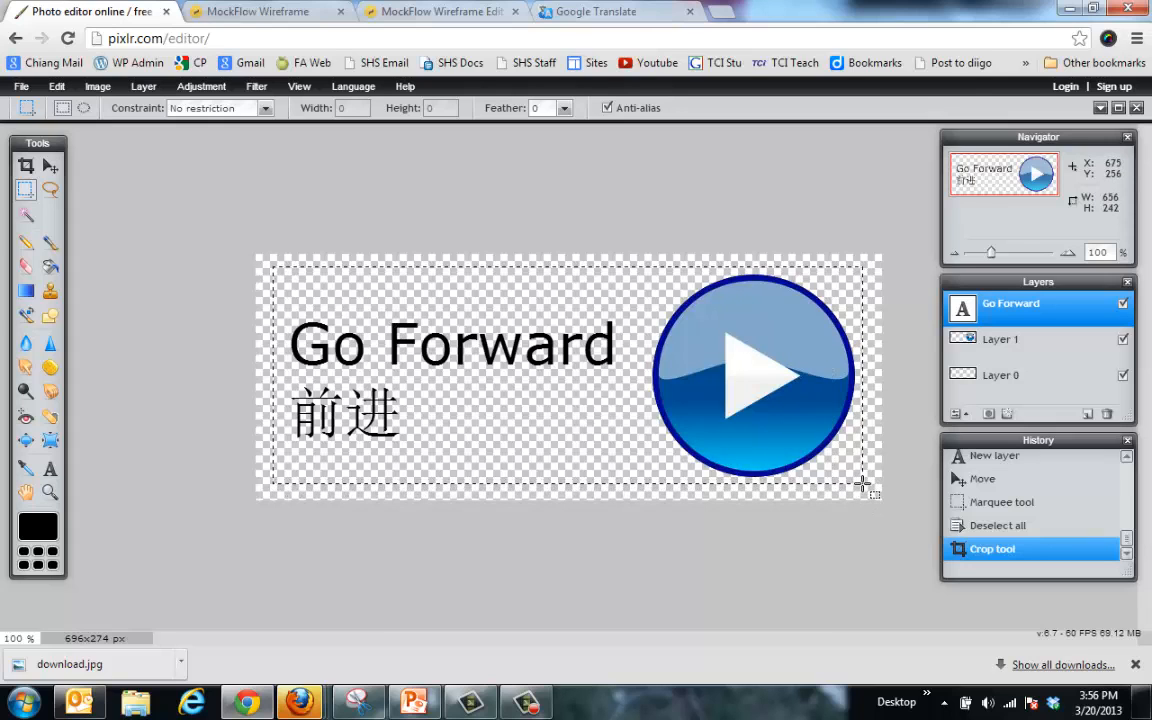
click(97, 86)
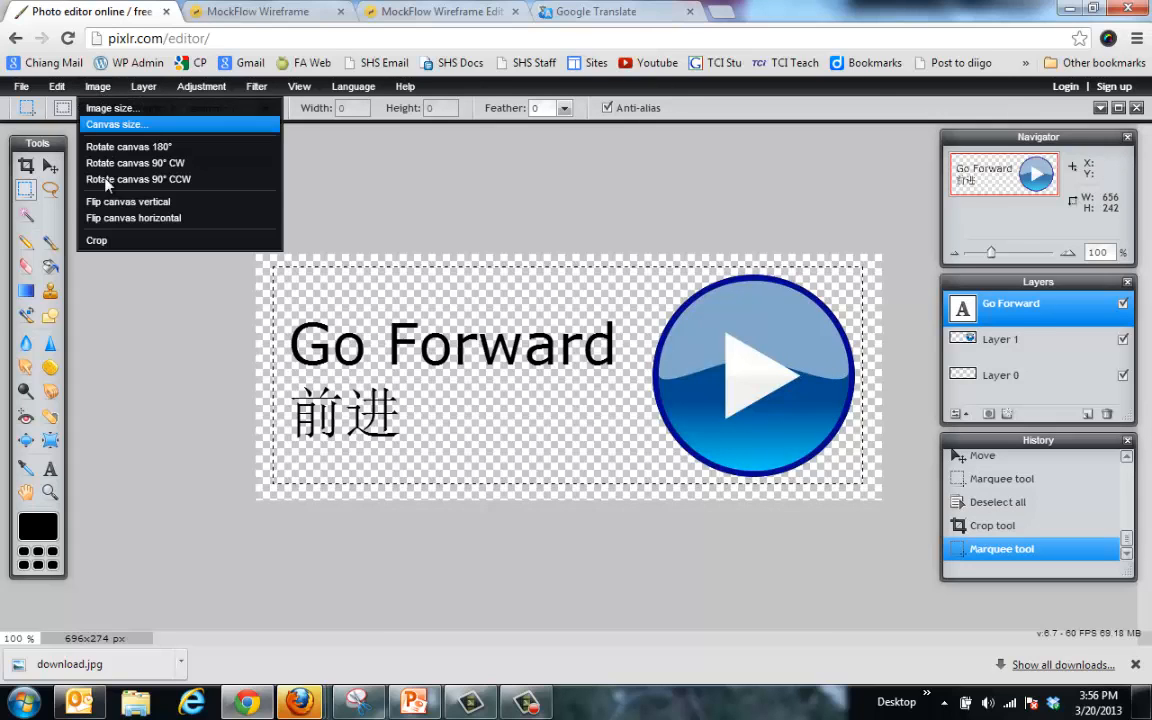
click(100, 240)
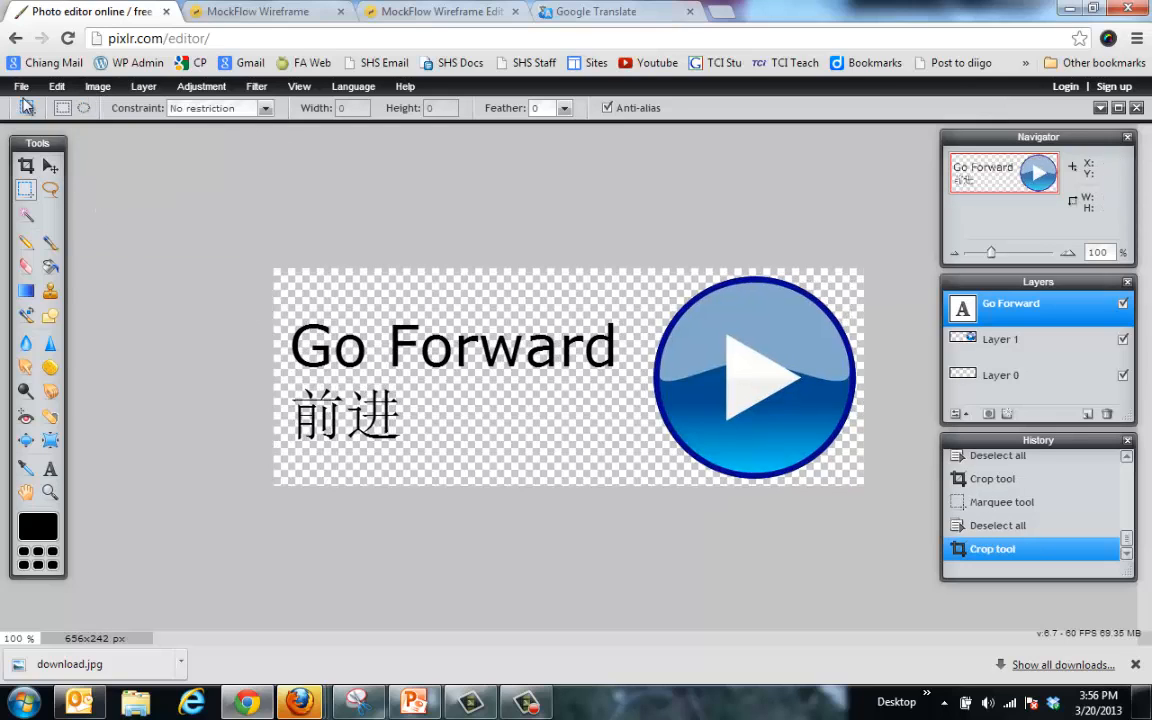
click(21, 86)
Step: Save the image to the Desktop as a transparent PNG named 'Go Forward Button'
click(40, 164)
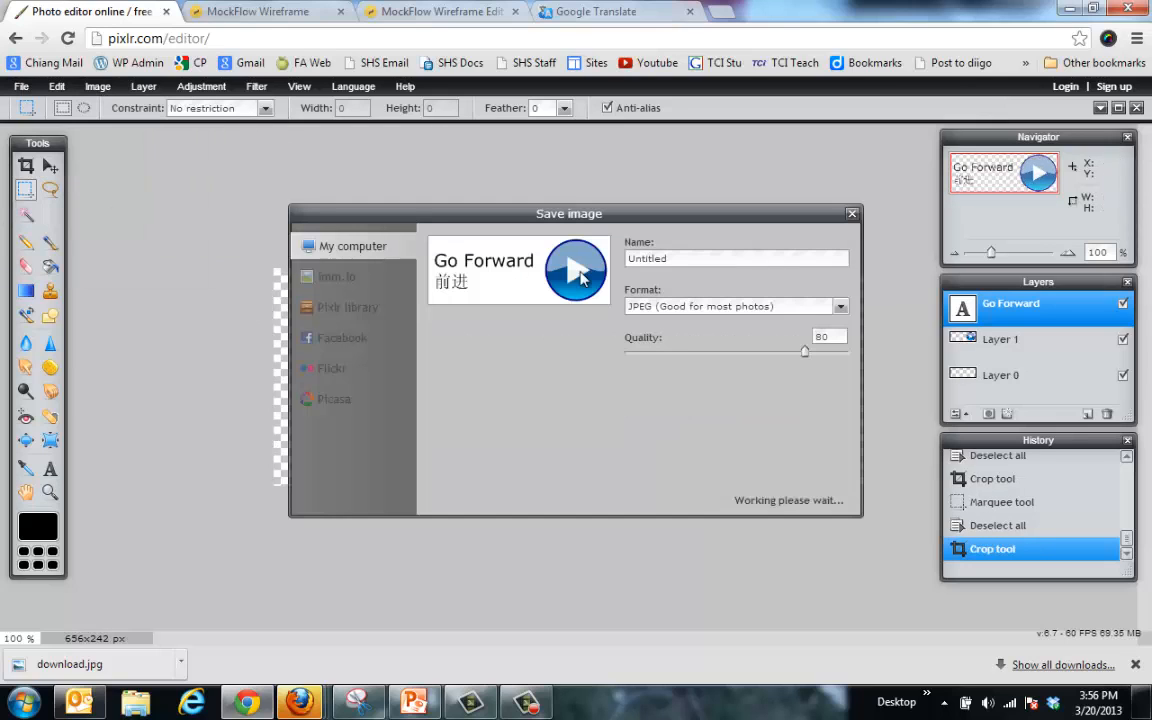
click(700, 308)
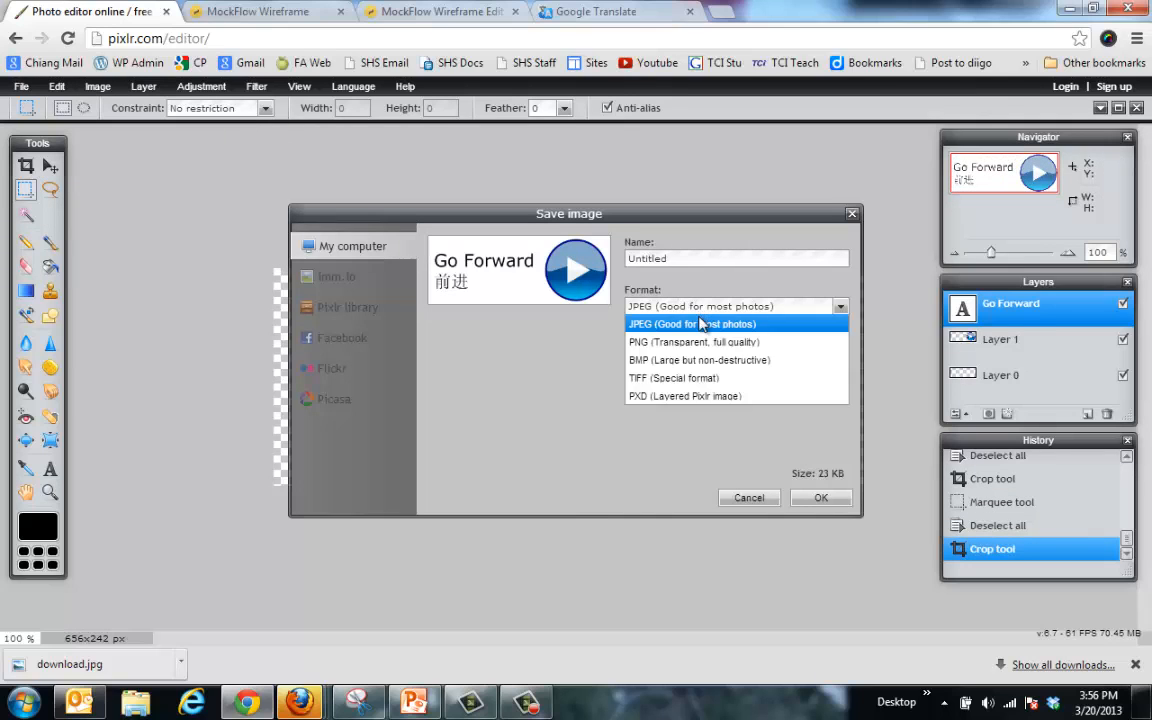
click(703, 342)
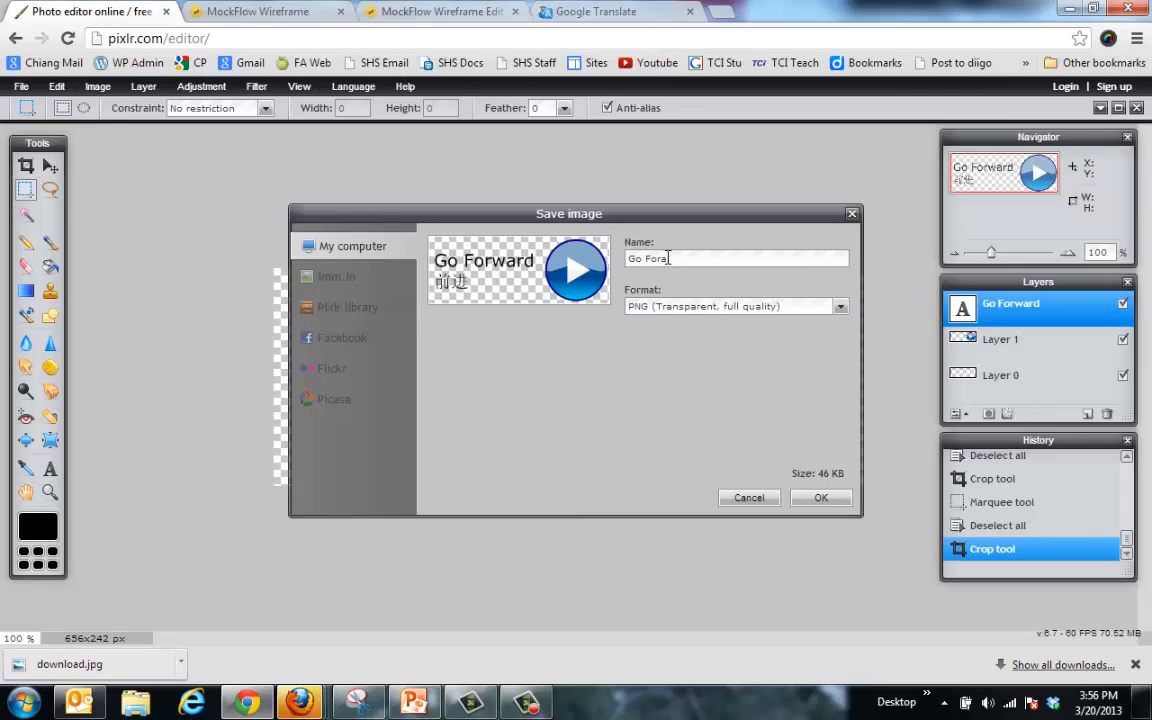
text(Button)
click(818, 498)
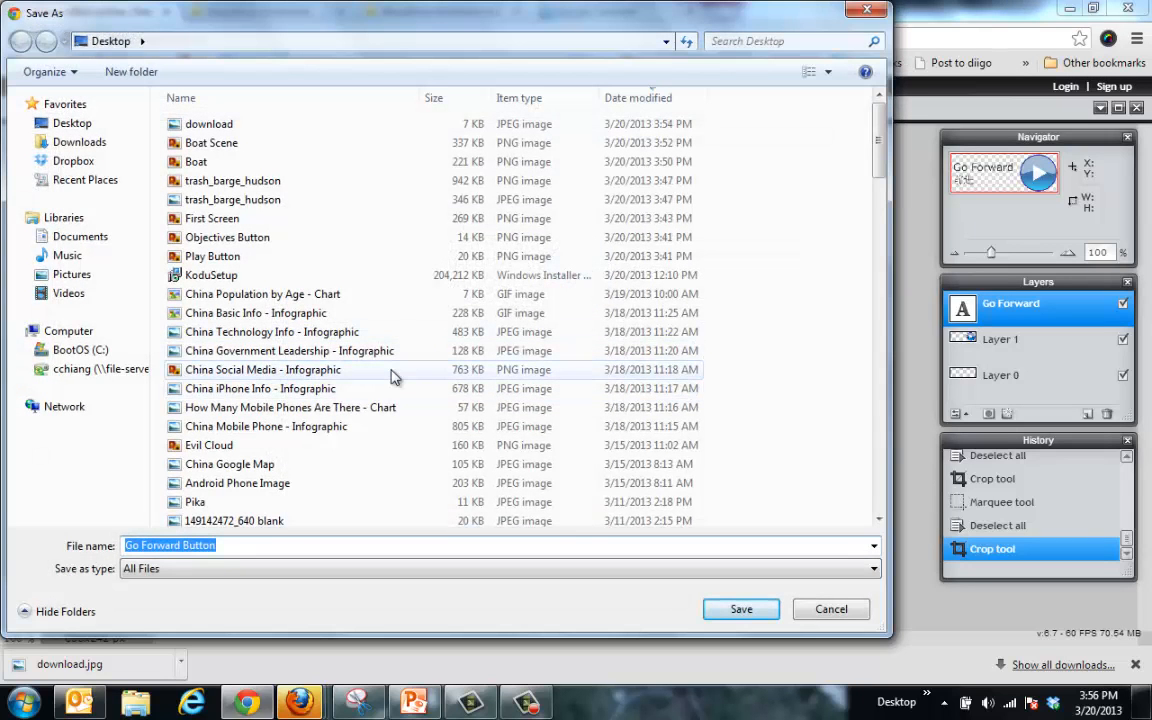
key(Return)
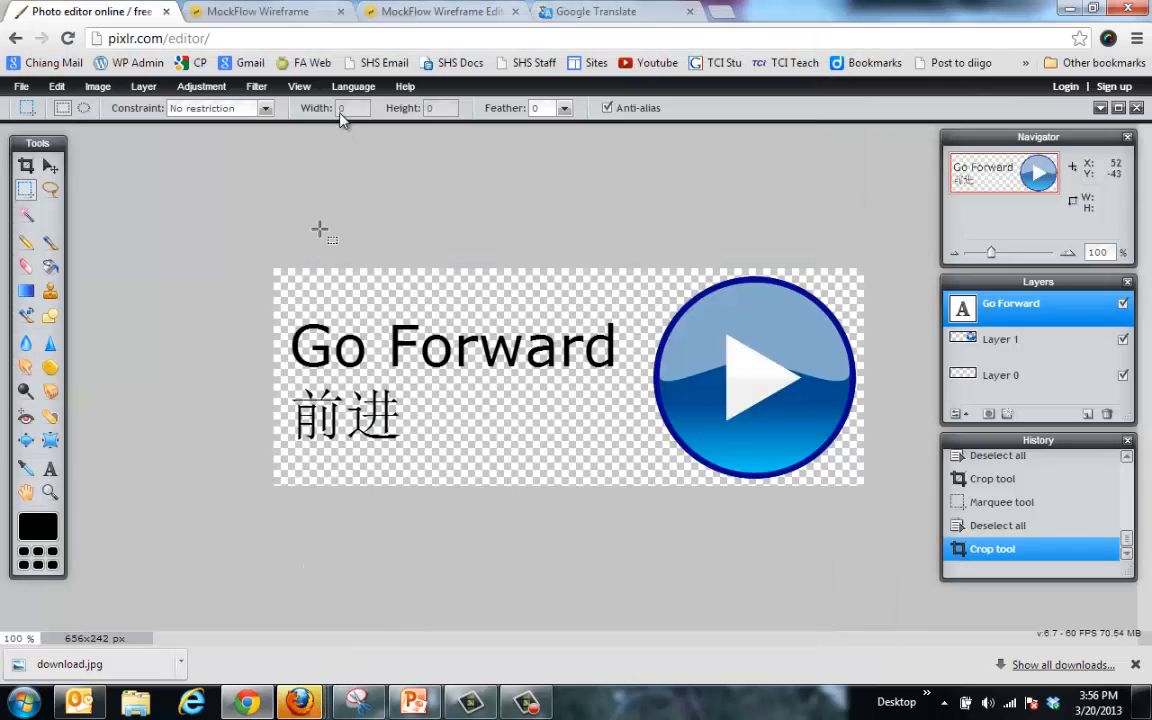
Step: Return to the MockFlow wireframe editor and close the image picker over the barge scene
click(292, 12)
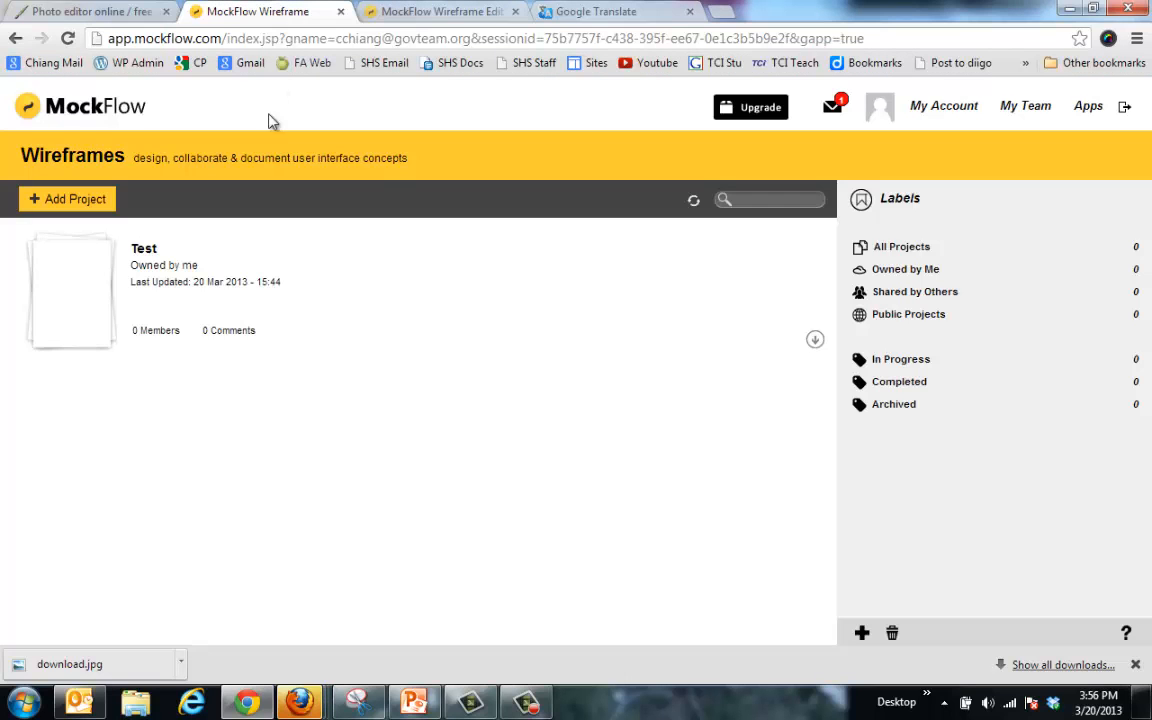
click(443, 15)
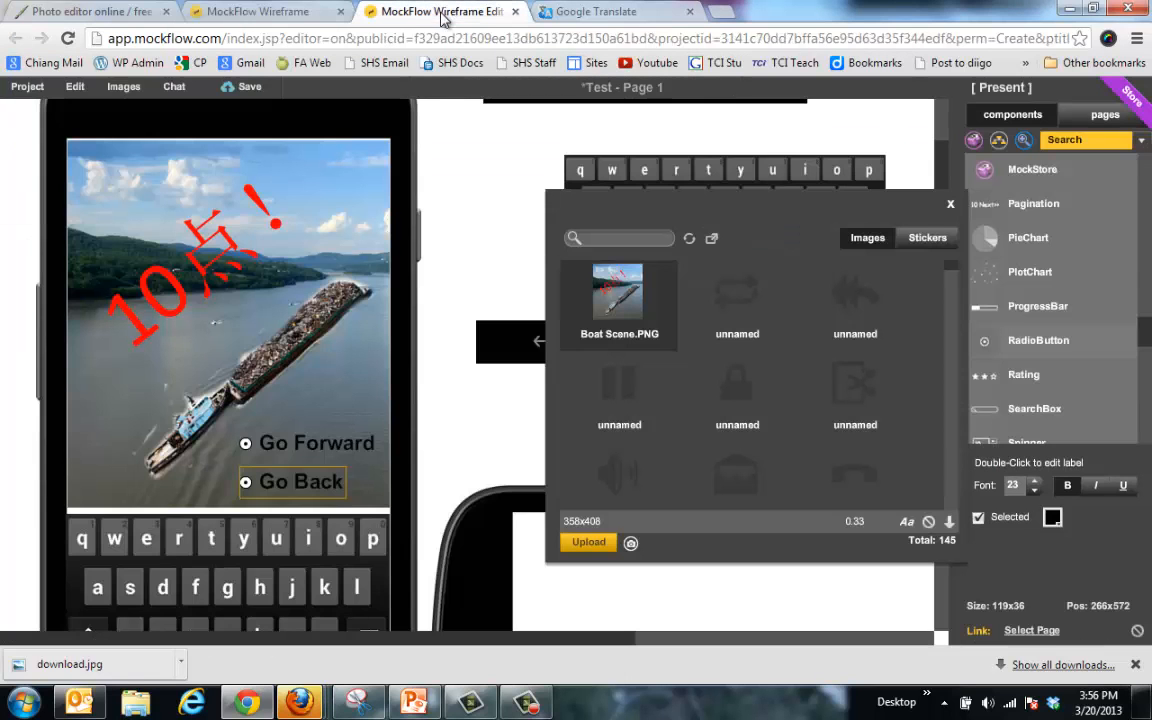
click(141, 468)
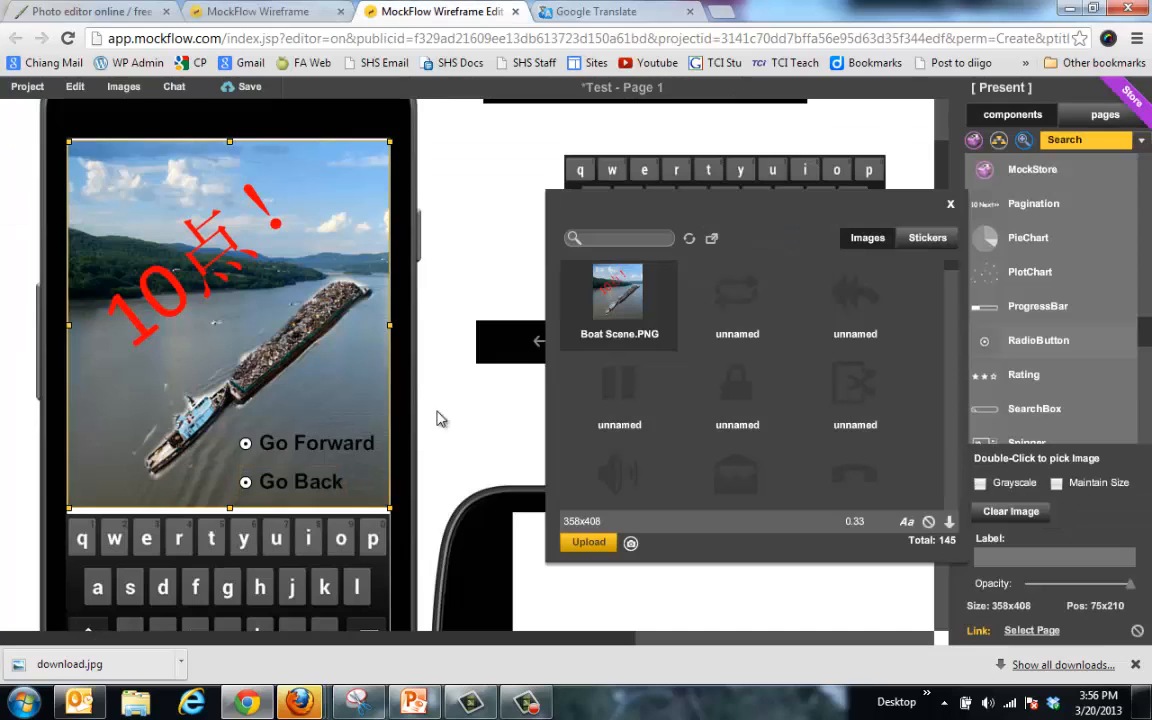
click(951, 205)
Step: Delete the Go Forward and Go Back radio buttons and drop an image placeholder there
click(317, 447)
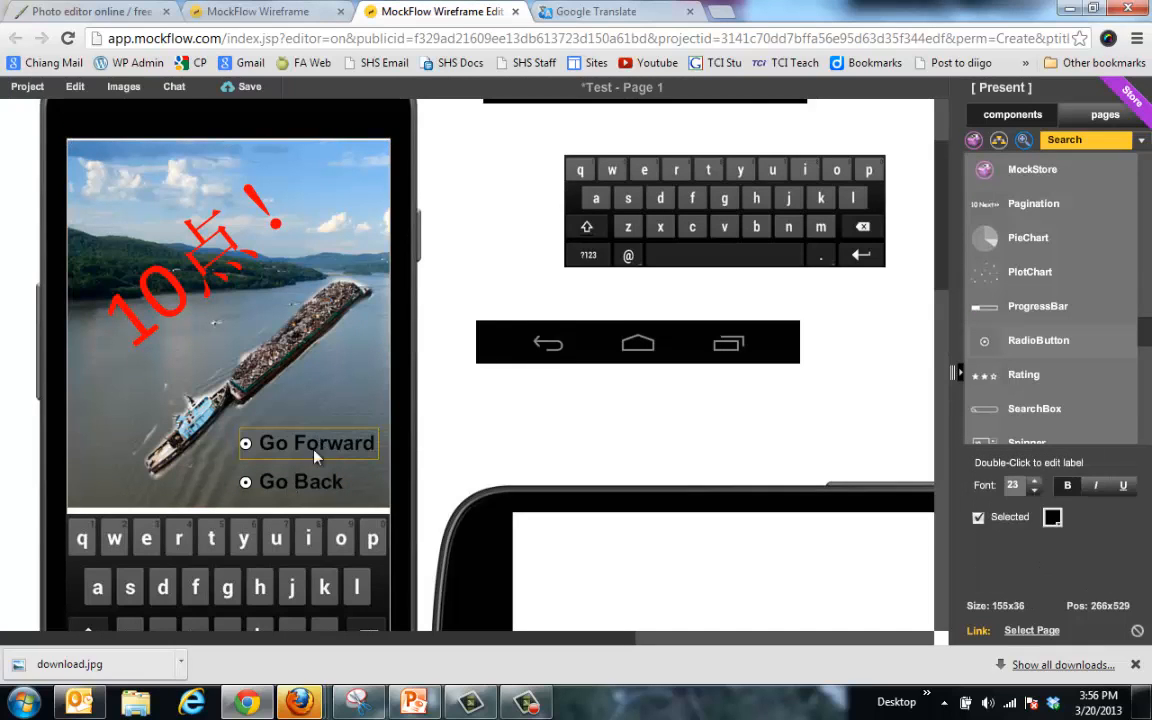
key(Delete)
click(303, 484)
key(Delete)
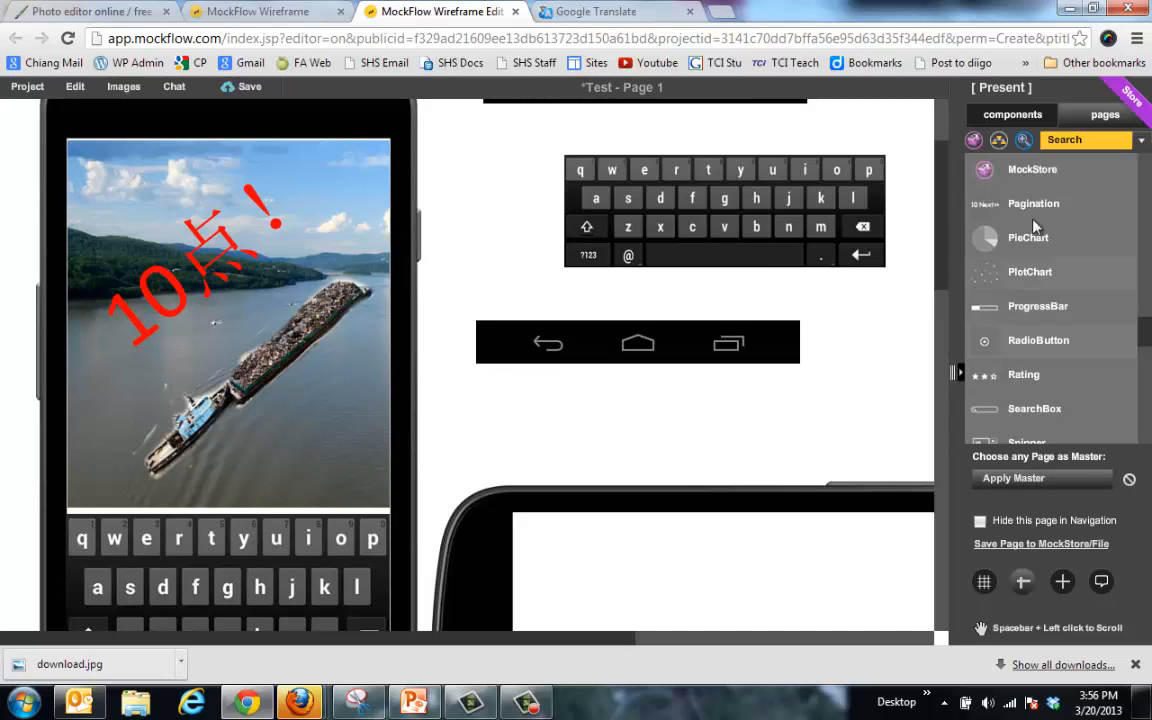
drag(1147, 338, 1146, 176)
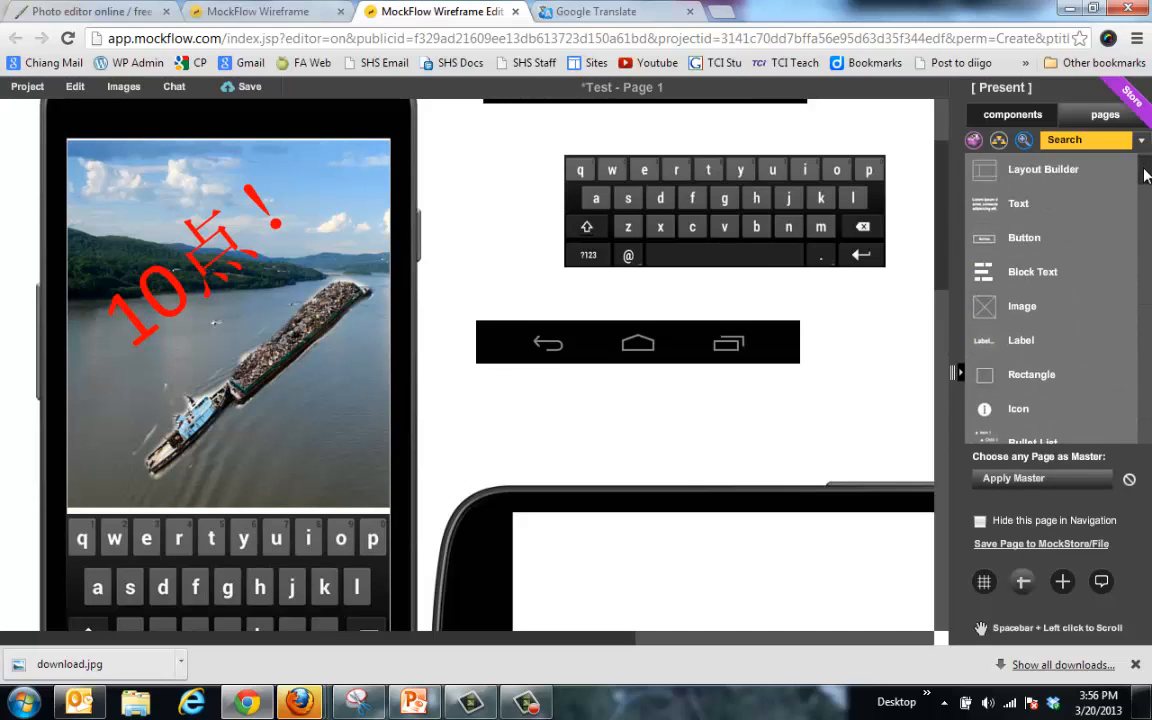
drag(1022, 310, 337, 482)
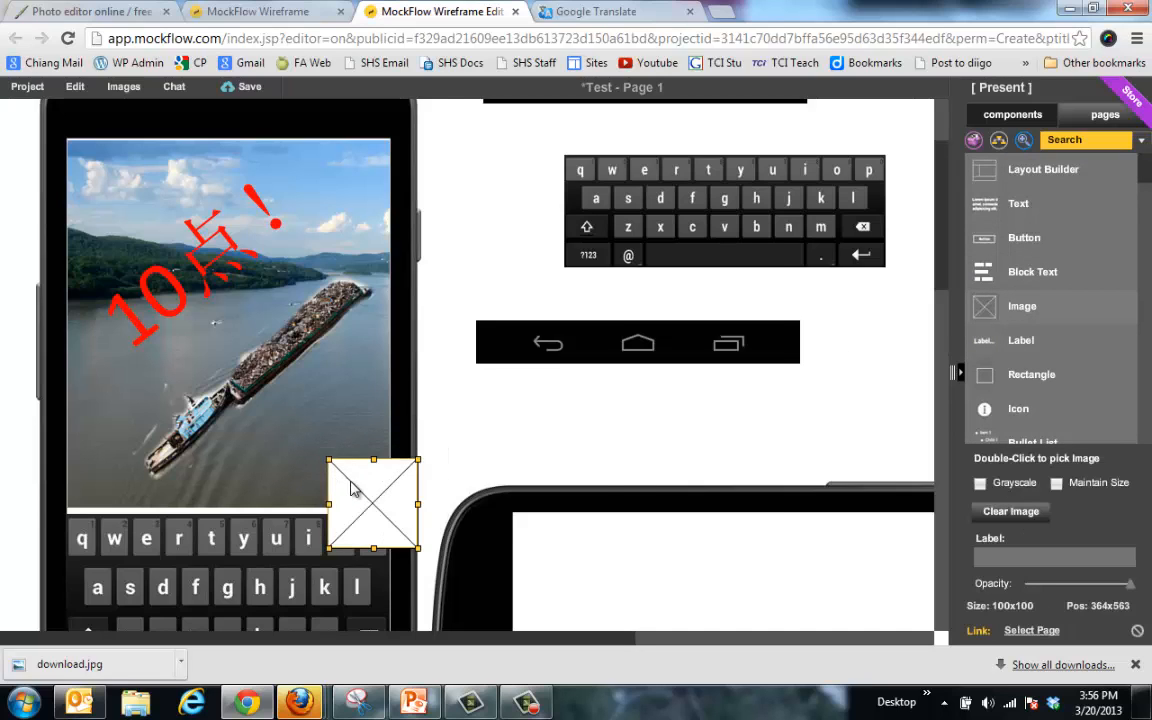
Step: Upload the Go Forward Button file and add it to the wireframe
double_click(337, 482)
click(409, 529)
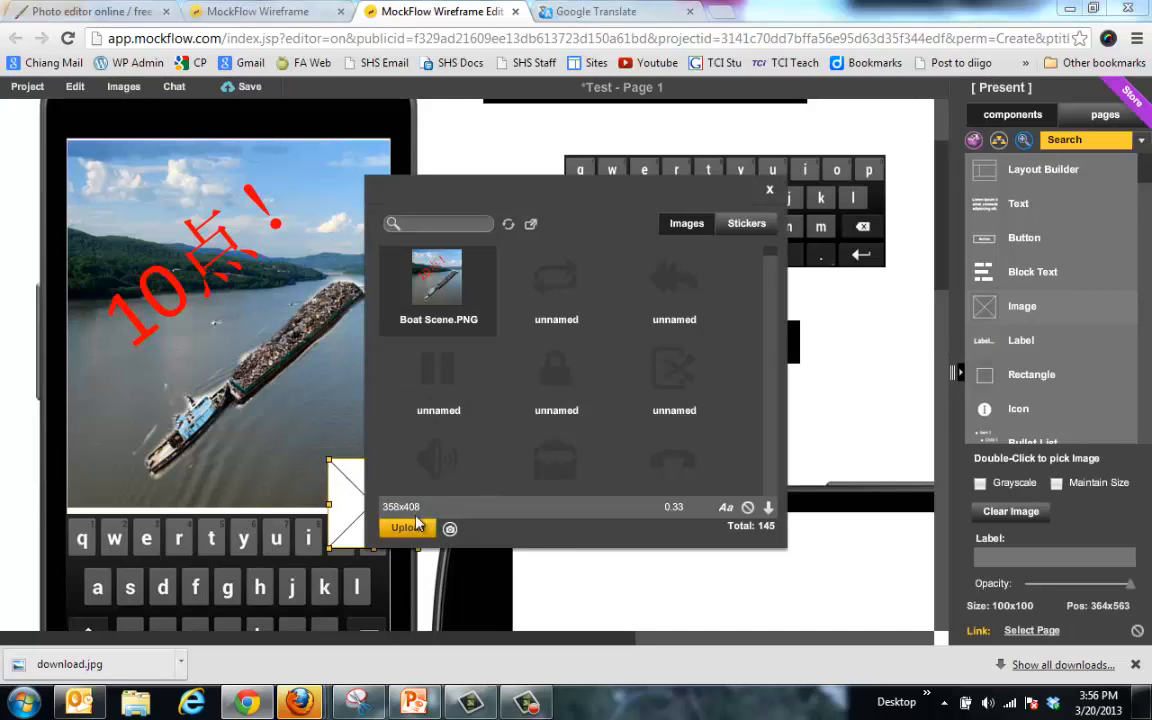
click(280, 126)
key(Return)
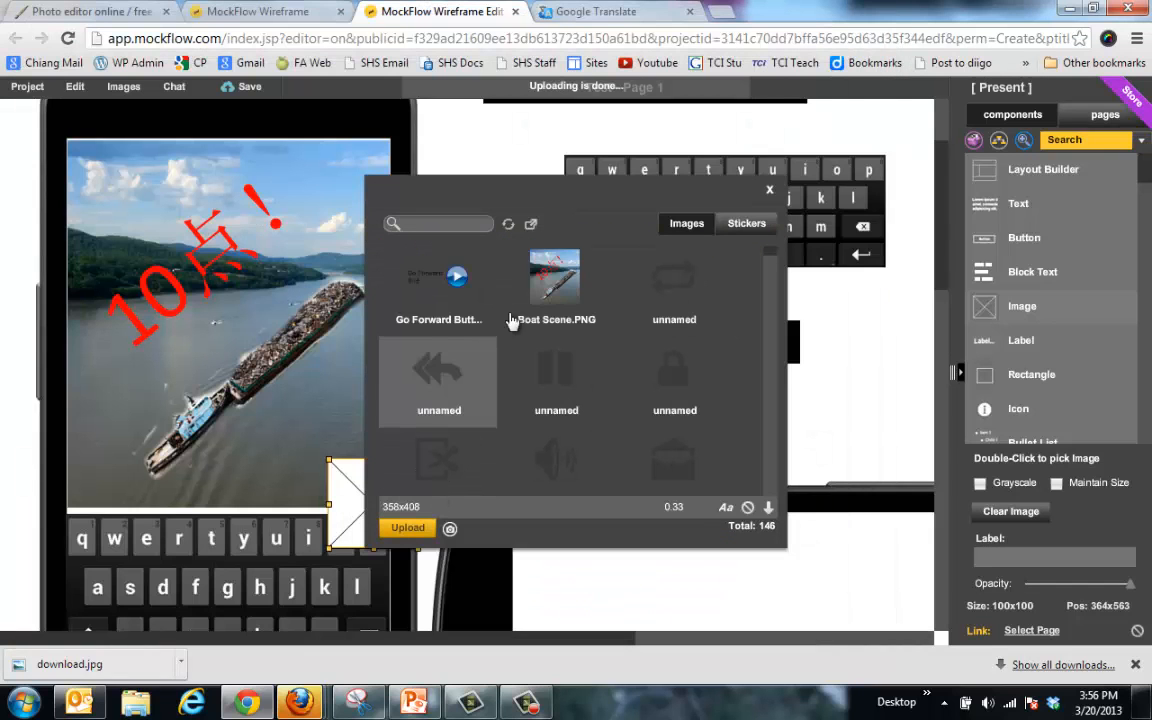
click(440, 295)
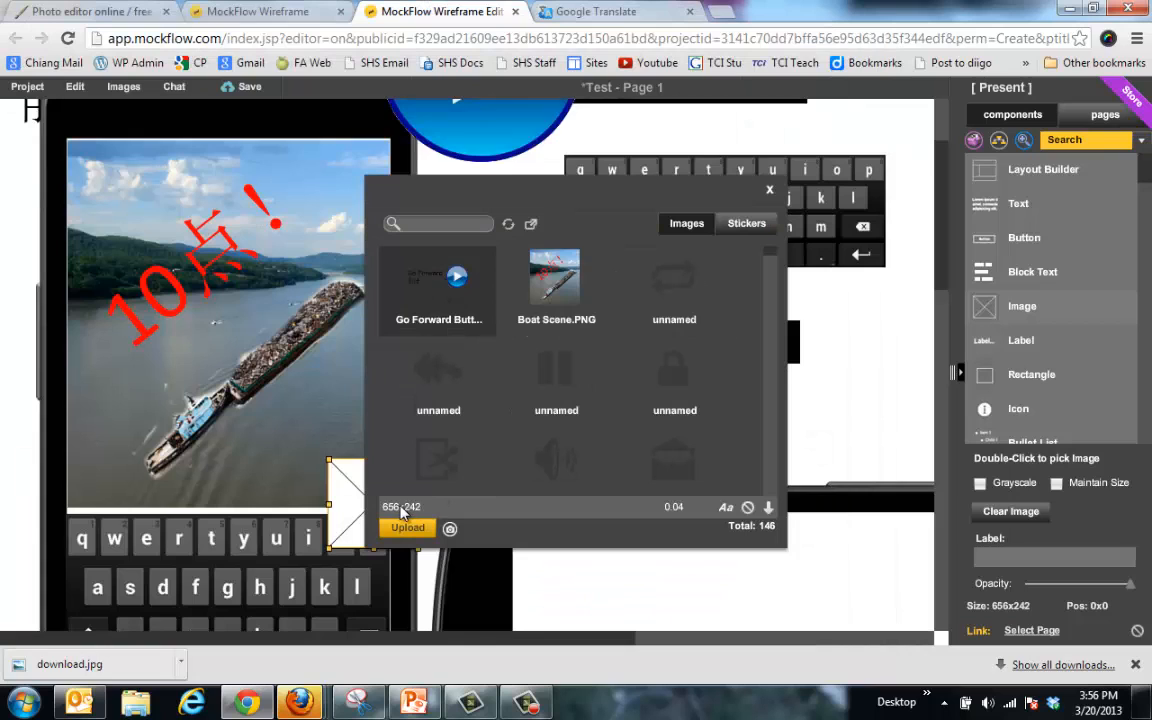
click(771, 190)
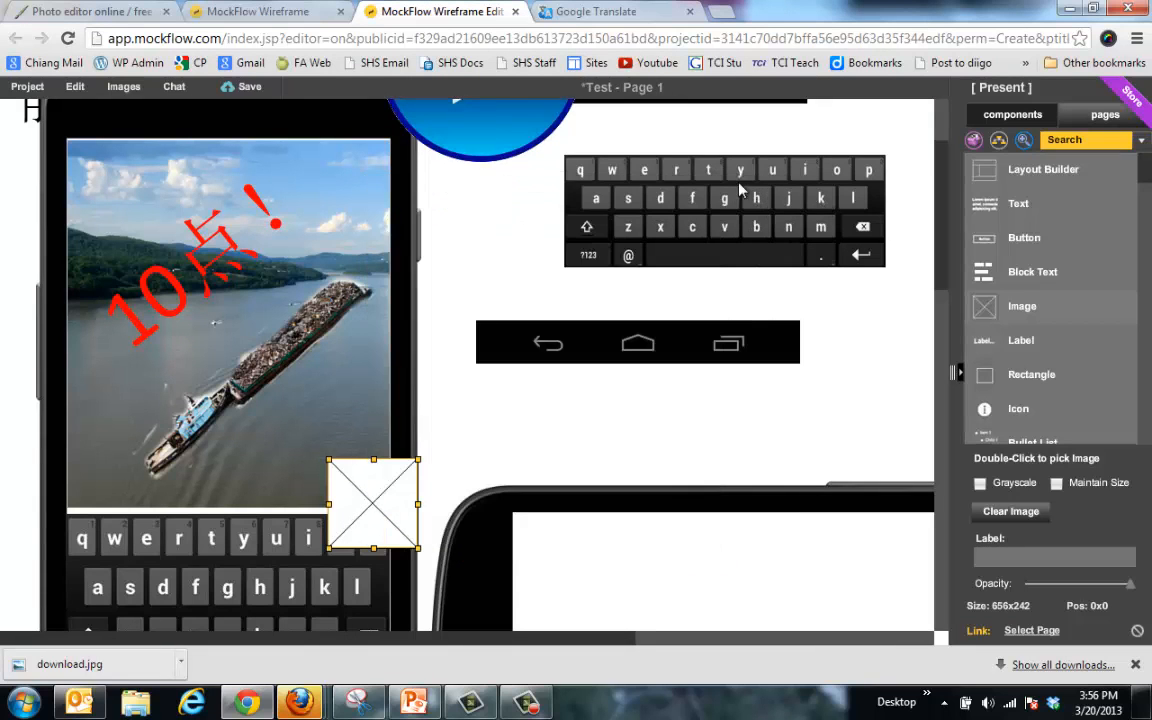
Step: Shrink the play-button image onto the scene's bottom and delete the empty placeholder
drag(517, 141, 610, 300)
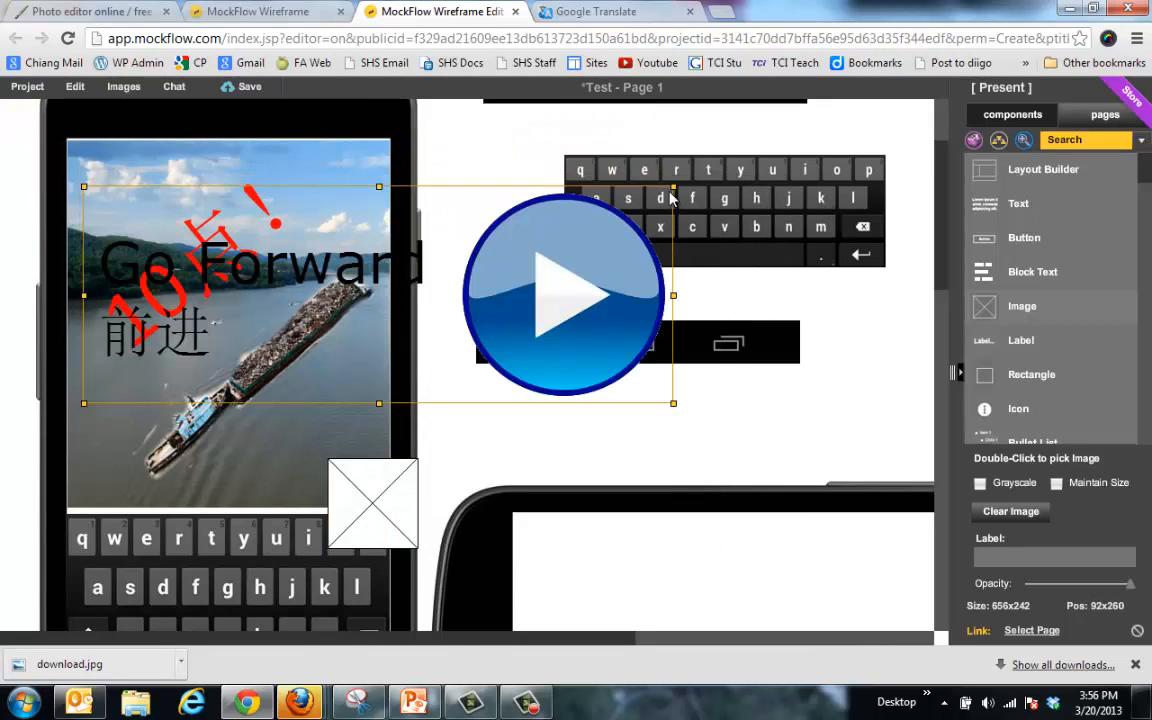
drag(673, 186, 335, 465)
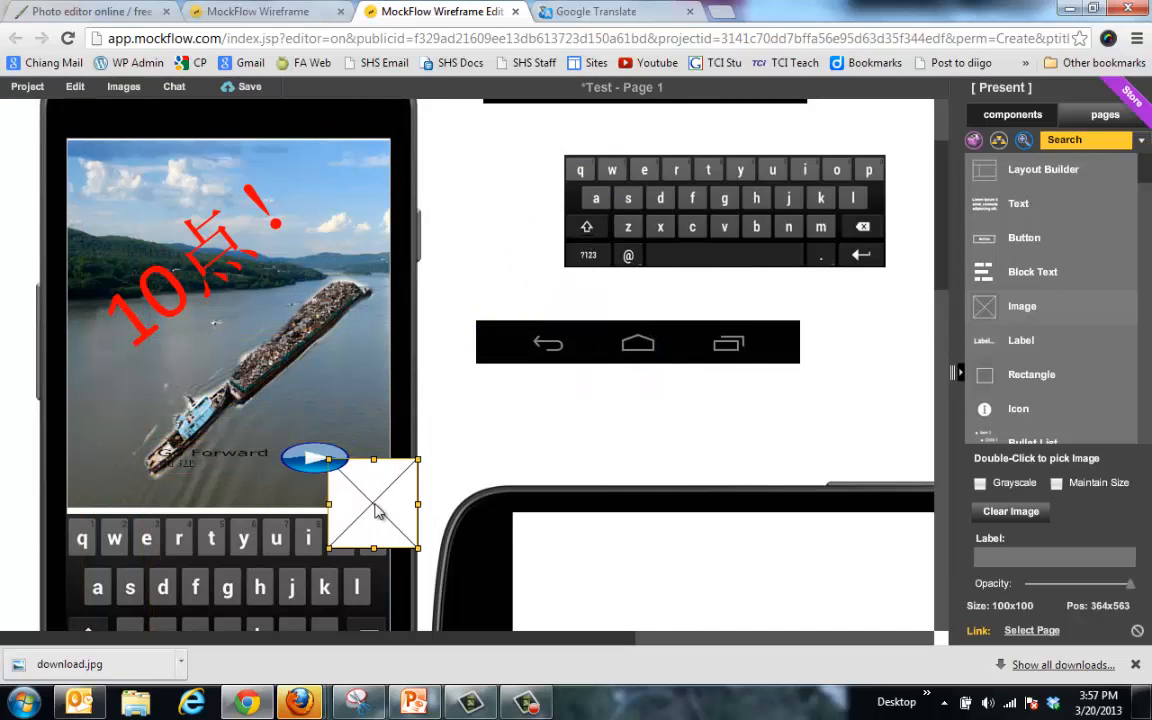
key(Delete)
drag(166, 467, 214, 476)
drag(338, 478, 348, 447)
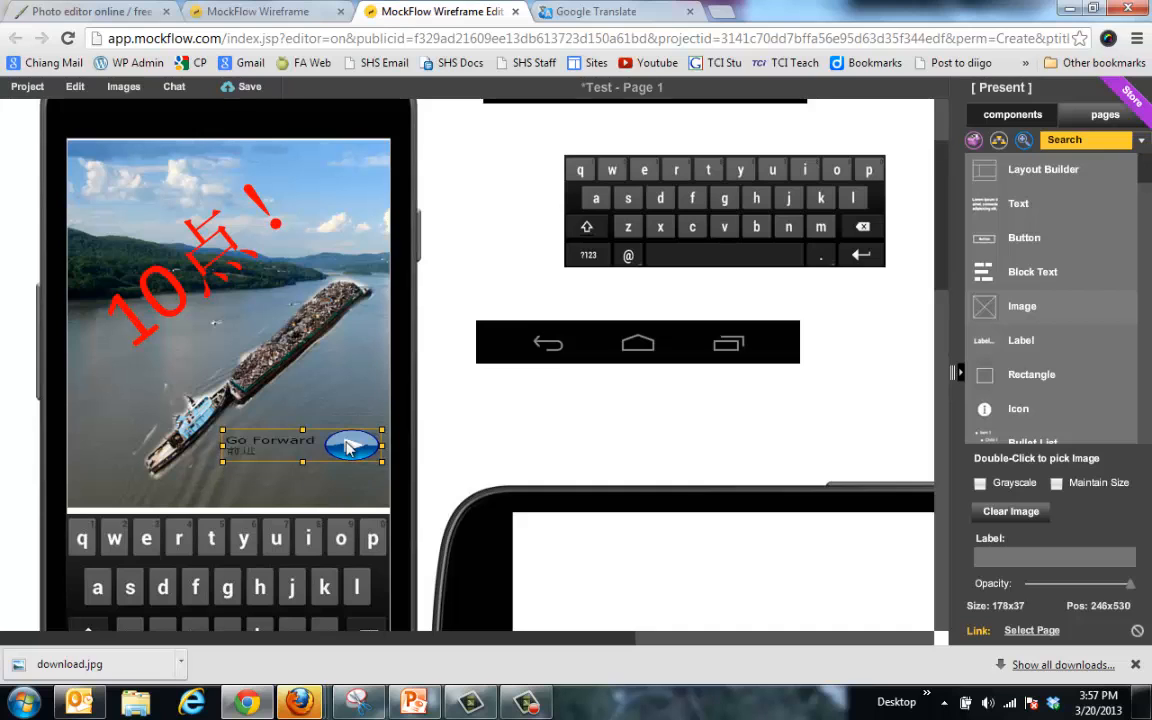
click(414, 703)
Step: Insert the Go Forward Button picture from the Desktop onto slide 2
click(130, 33)
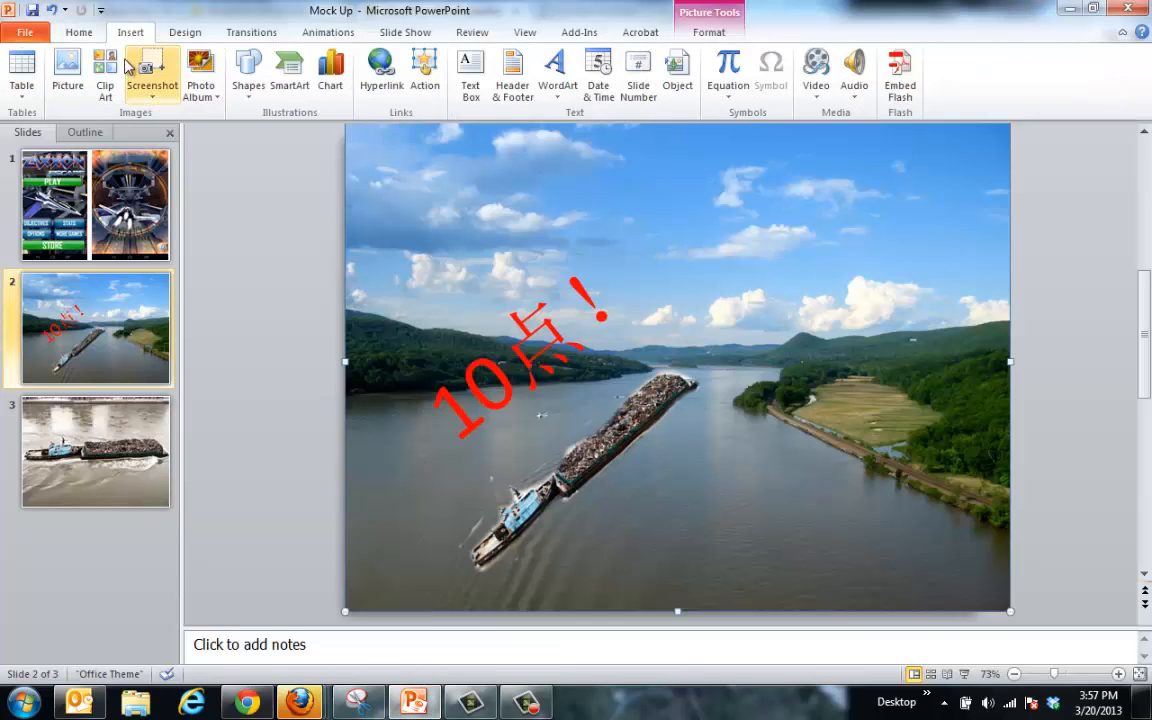
click(64, 62)
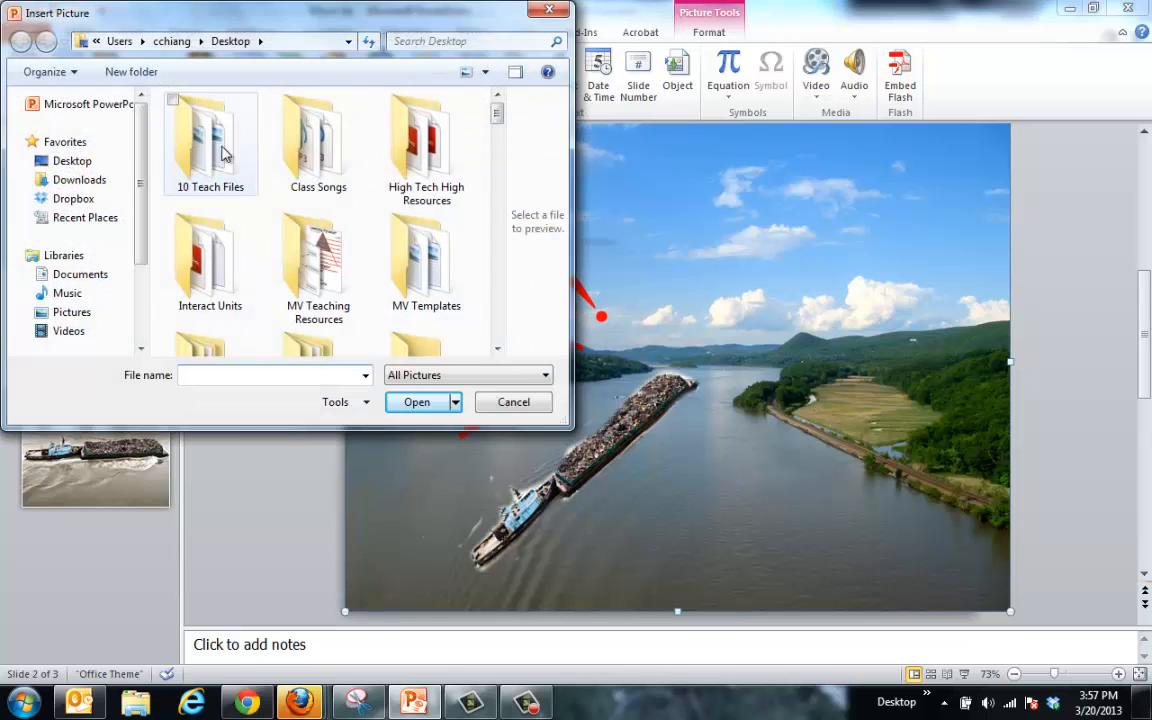
click(72, 160)
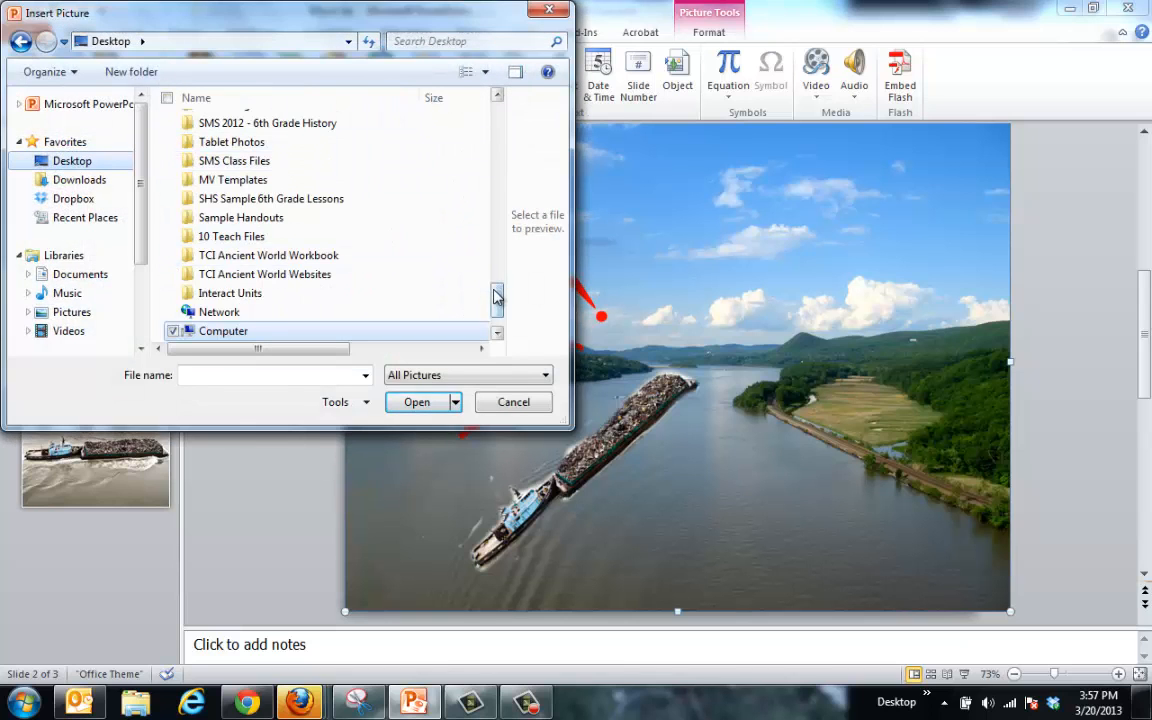
scroll(300, 280, up, 10)
double_click(240, 124)
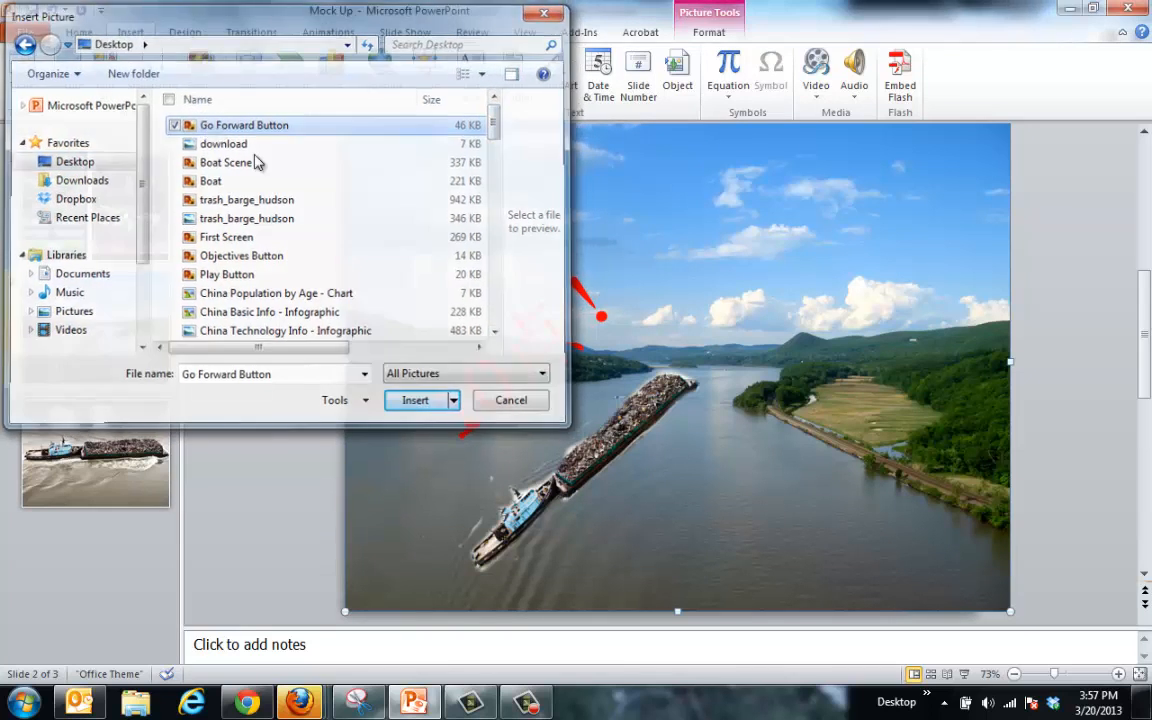
Step: Shrink the picture to 2.8" × 1.03" and position it below the barge
drag(617, 340, 617, 450)
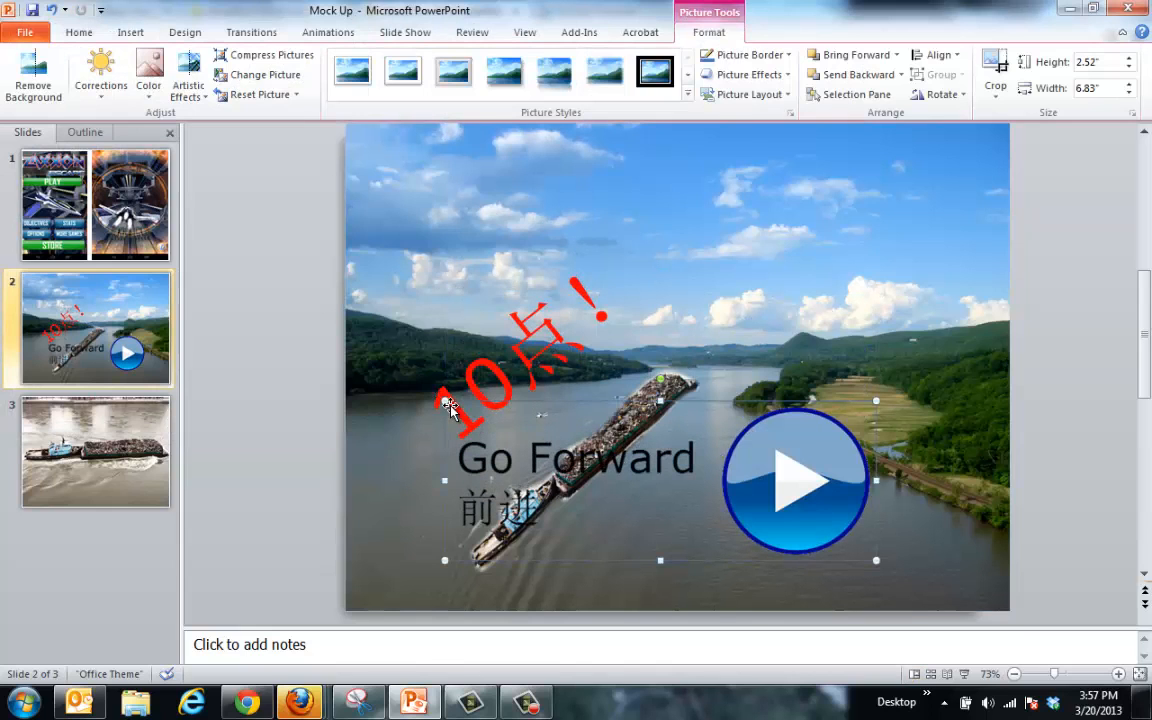
drag(445, 400, 623, 466)
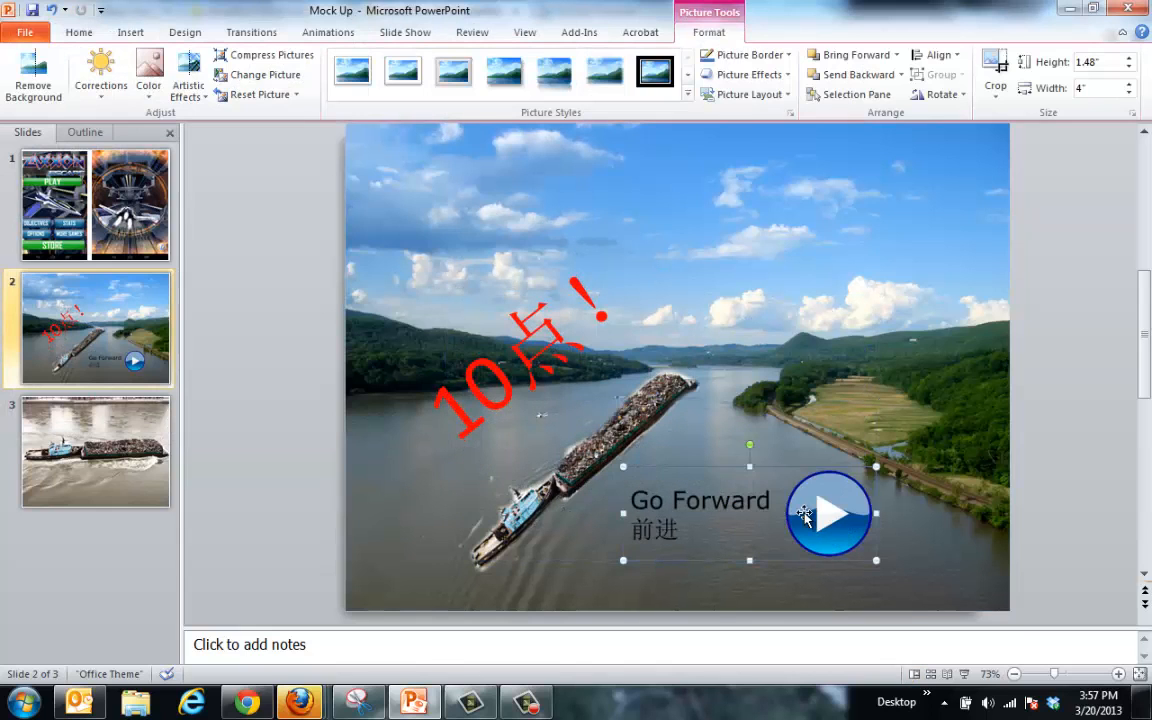
drag(809, 520, 837, 510)
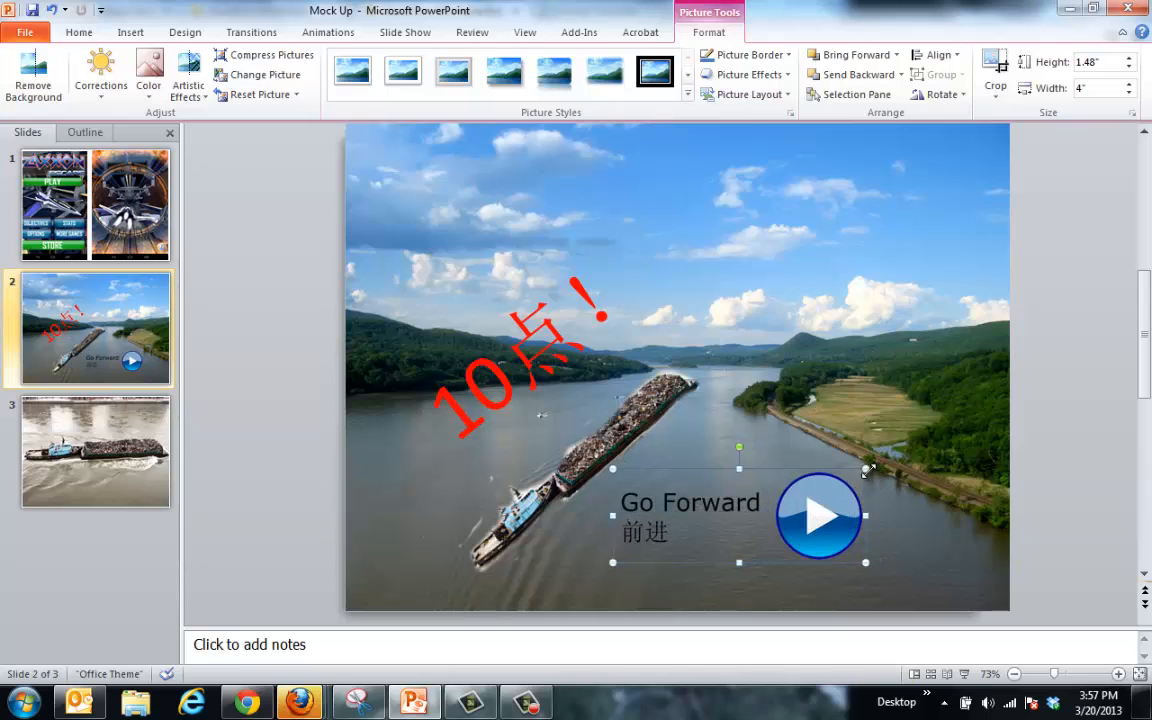
drag(868, 469, 790, 496)
drag(744, 532, 710, 532)
click(808, 356)
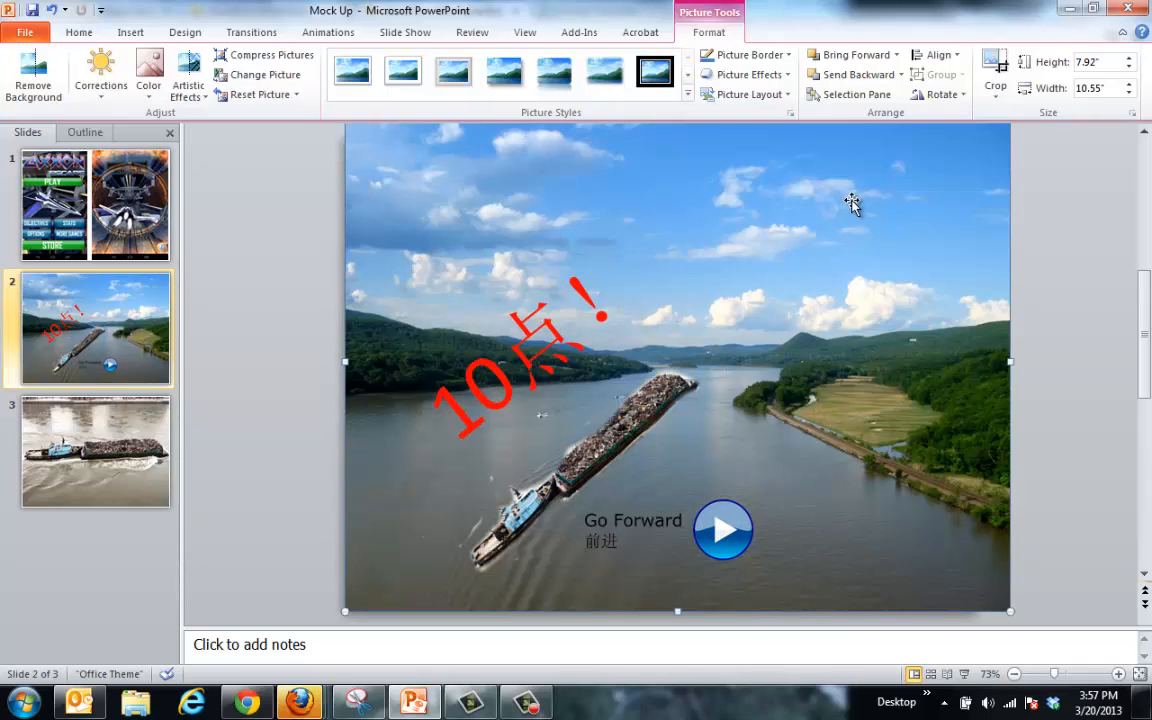
Step: Launch Snipping Tool and start a new snip
click(22, 703)
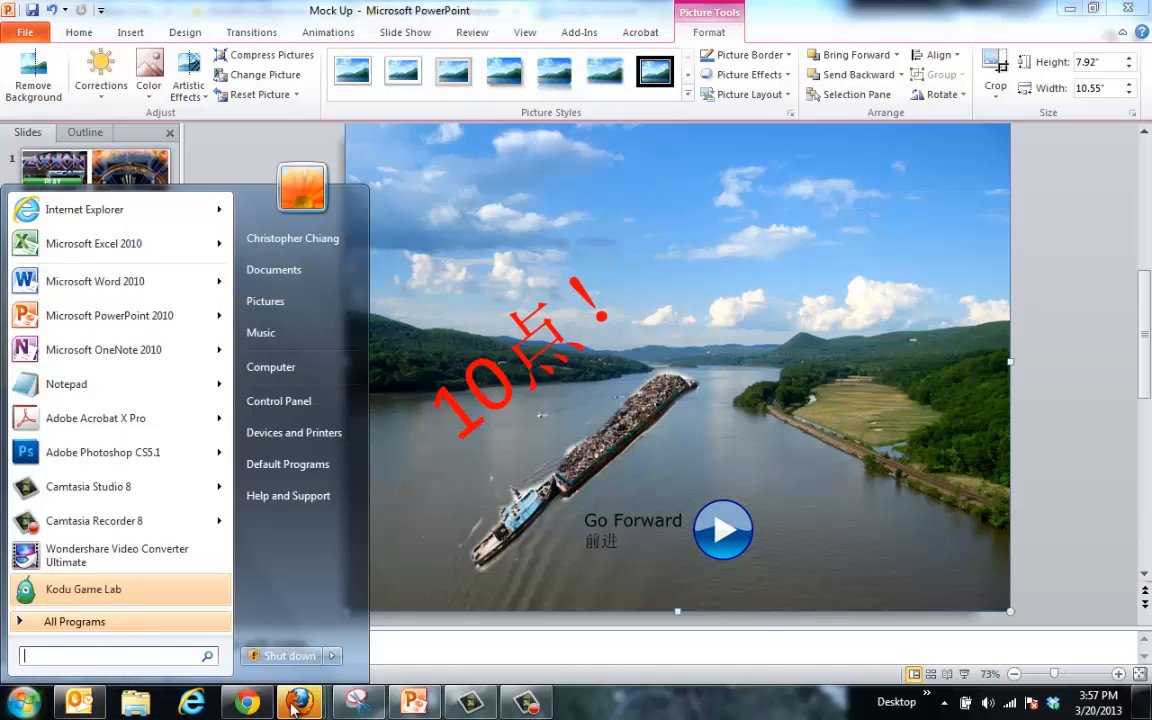
click(362, 705)
click(346, 106)
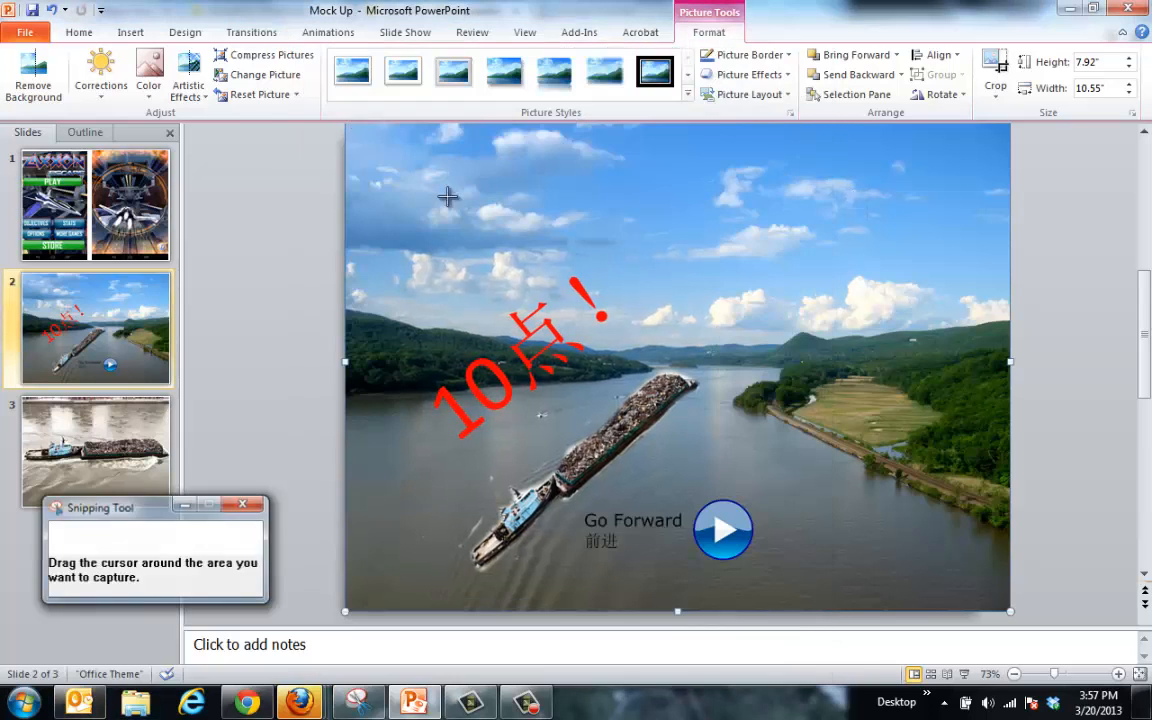